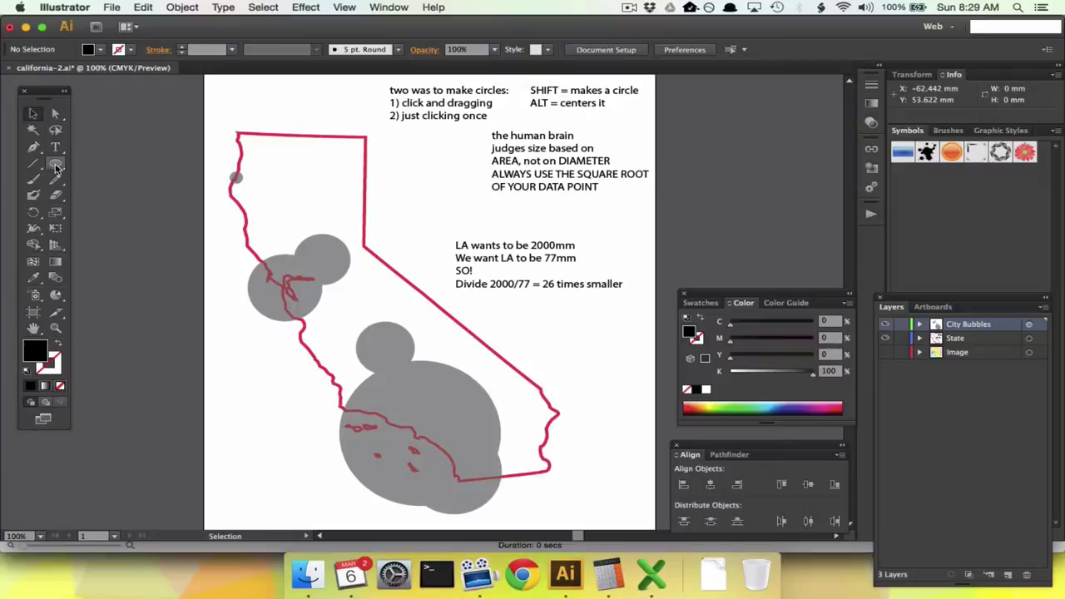
# Select and delete every grey bubble on the City Bubbles layer.
pyautogui.moveTo(56, 168); pyautogui.dragTo(124, 195)
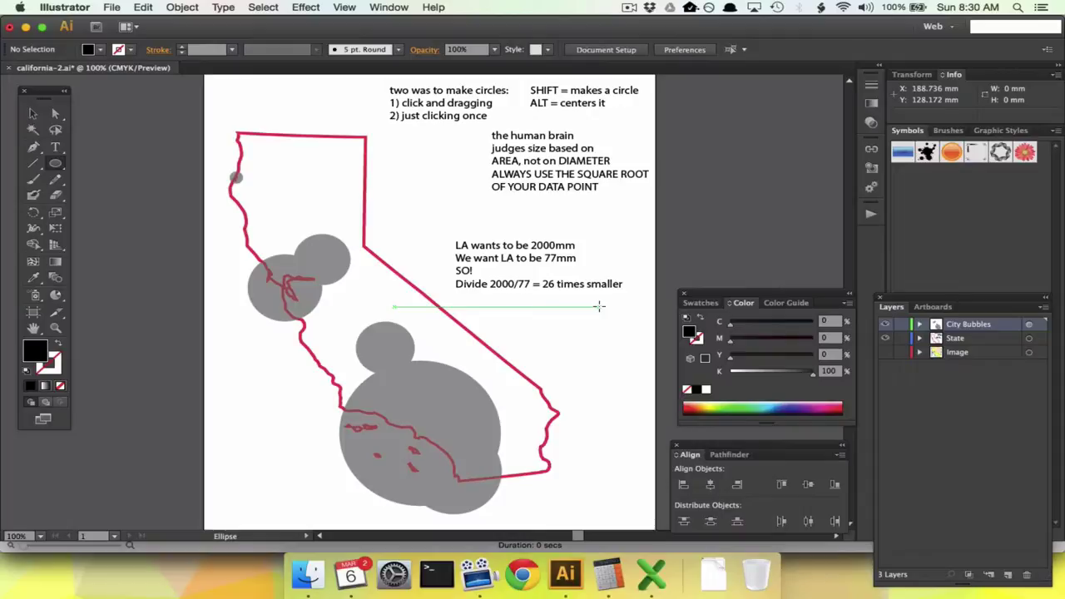
pyautogui.click(32, 113)
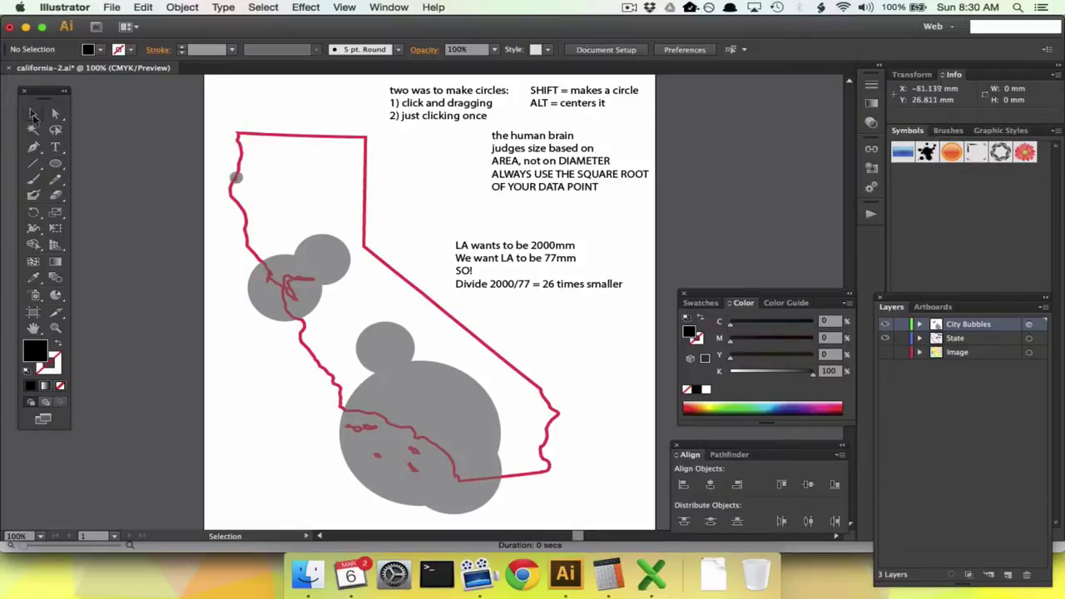
pyautogui.click(1030, 326)
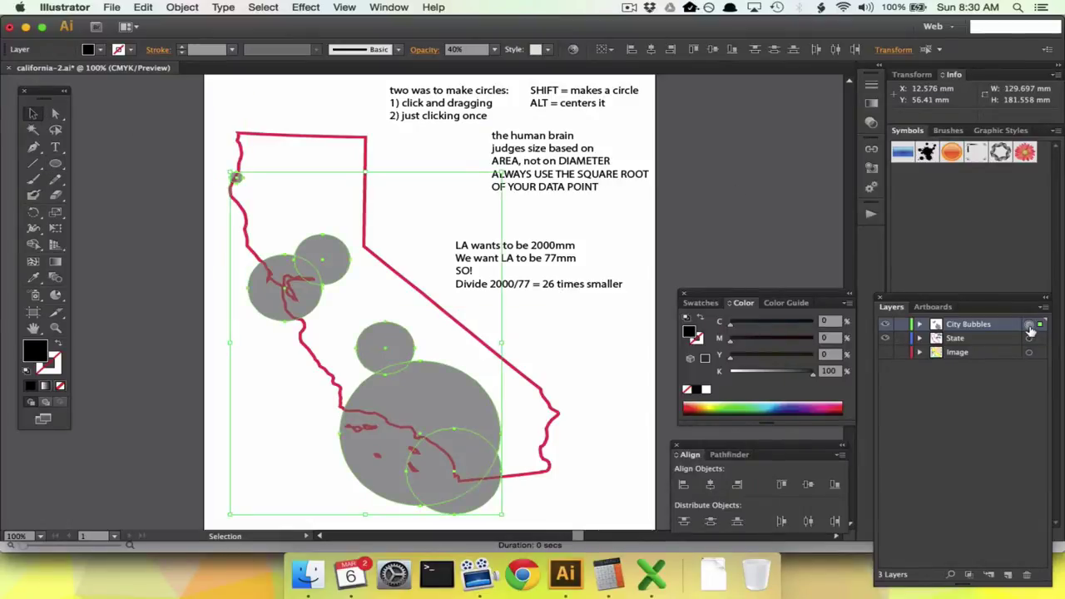
pyautogui.press('Delete')
# Delete the explanatory note text blocks, then briefly show and re-hide the reference map image.
pyautogui.moveTo(628, 308); pyautogui.dragTo(478, 95)
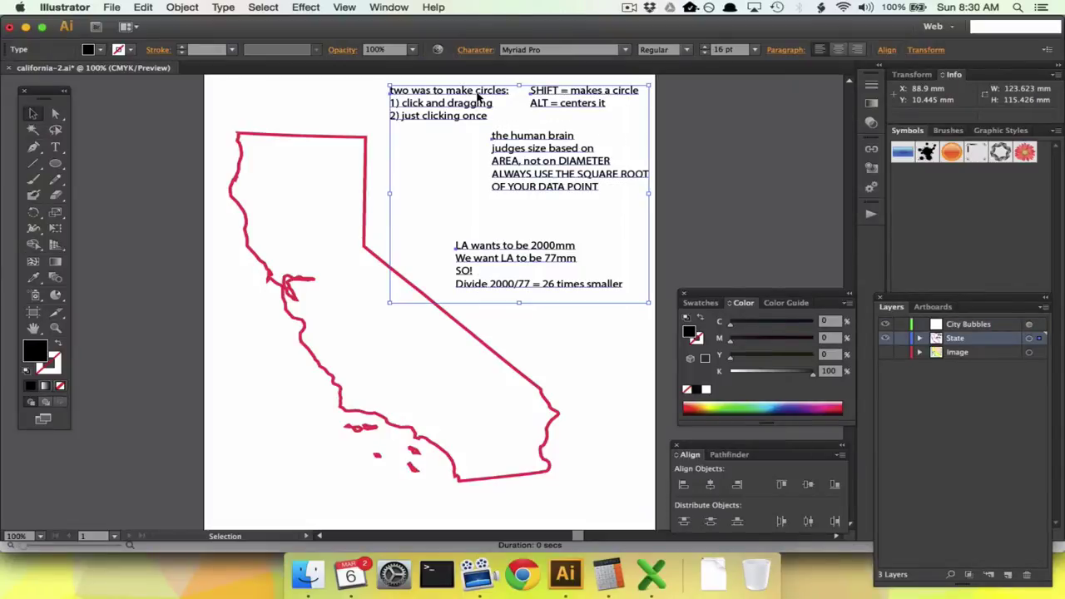
pyautogui.press('Delete')
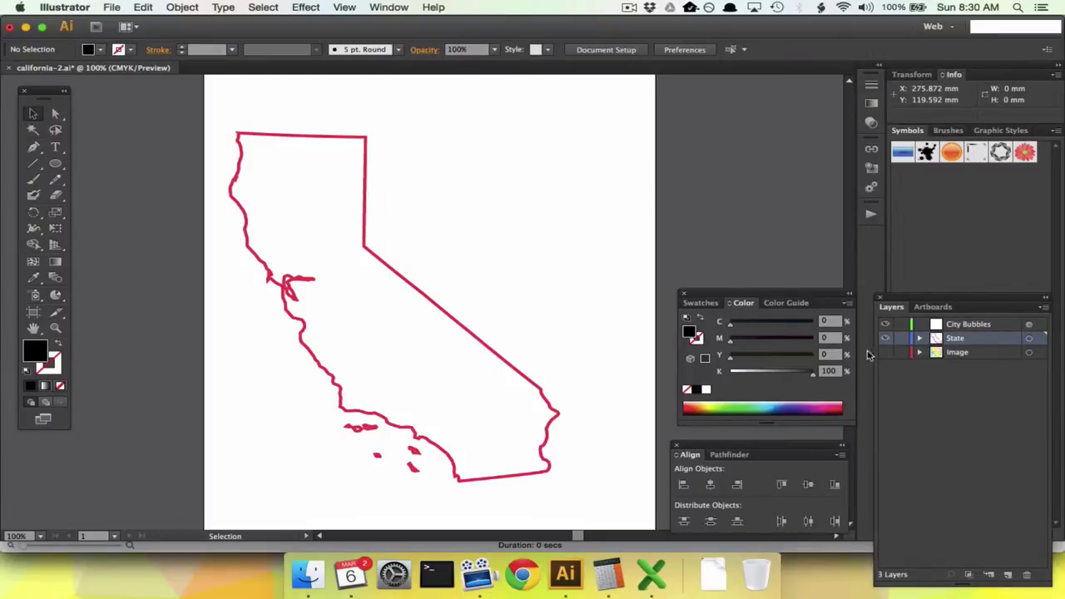
pyautogui.click(886, 353)
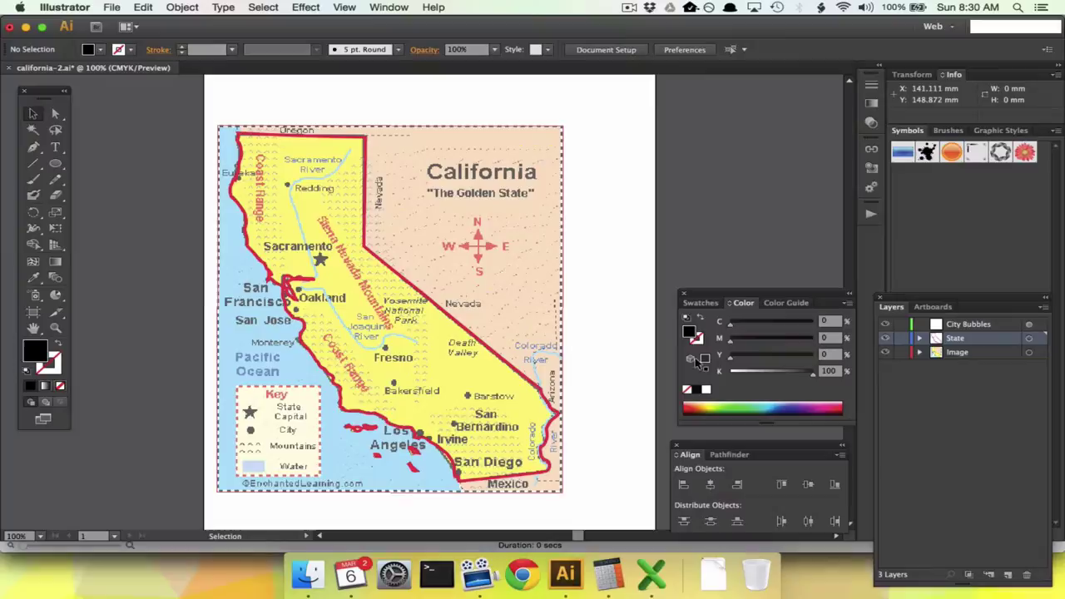
pyautogui.click(886, 354)
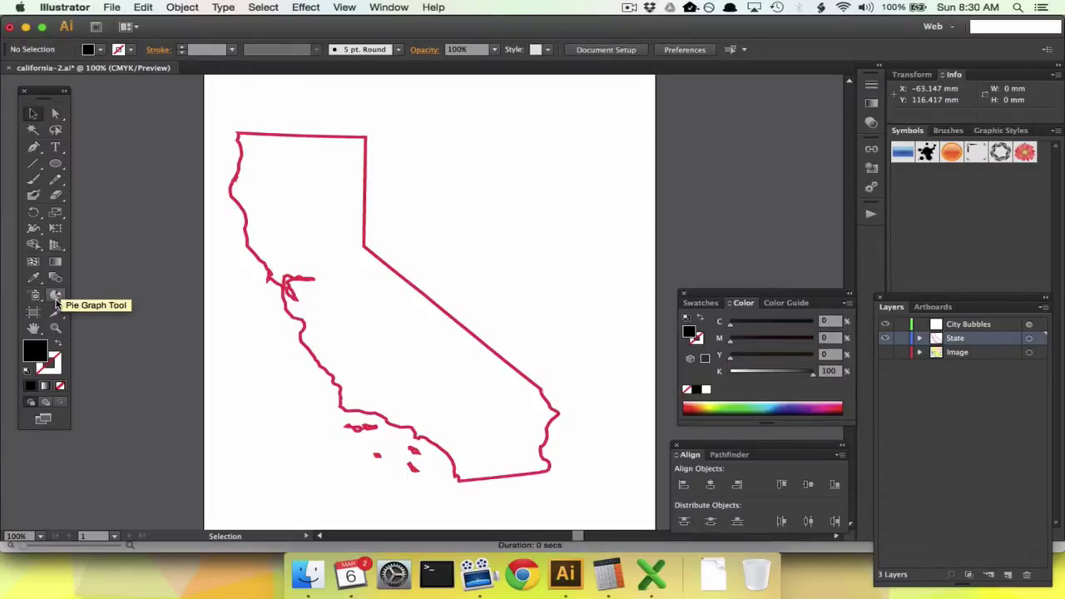
# Draw a pie graph area at the artboard's top right with the Pie Graph tool.
pyautogui.moveTo(57, 302); pyautogui.dragTo(102, 296)
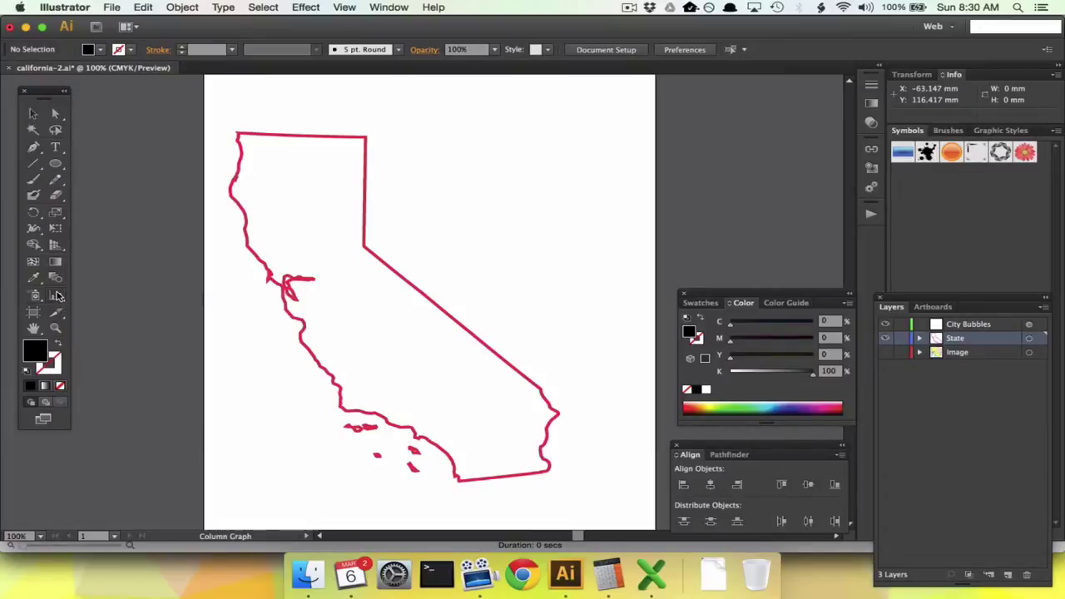
pyautogui.moveTo(58, 296); pyautogui.dragTo(120, 412)
pyautogui.moveTo(380, 89); pyautogui.dragTo(641, 235)
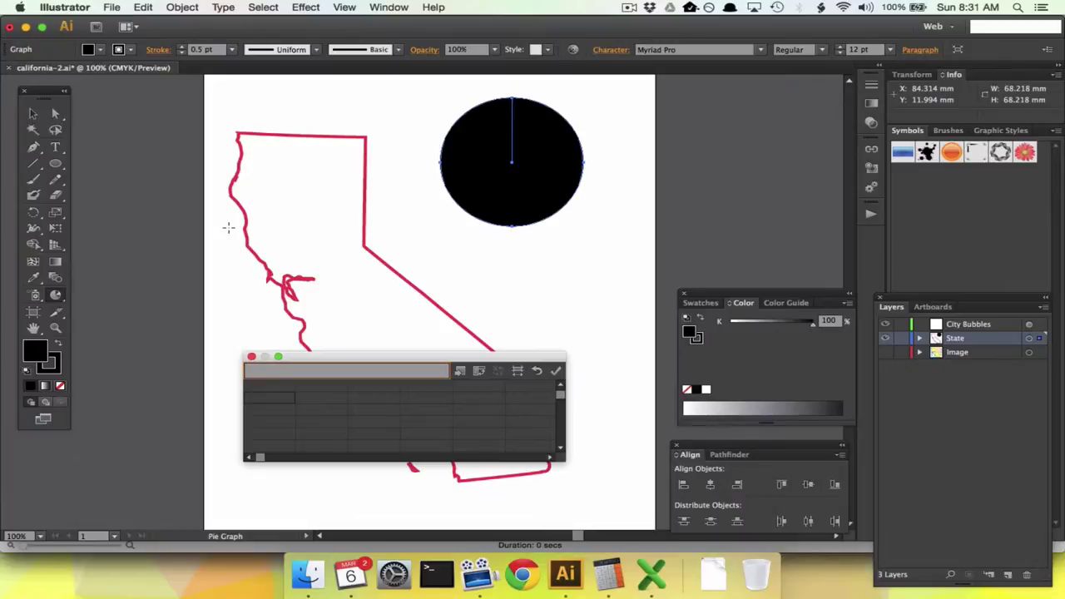
# Enter row labels USA and Canada and column headings Llamas, Porcupines and Alpaca.
pyautogui.write('USA')
pyautogui.press('Tab')
pyautogui.write('Canada')
pyautogui.press('Return')
pyautogui.write('Llama')
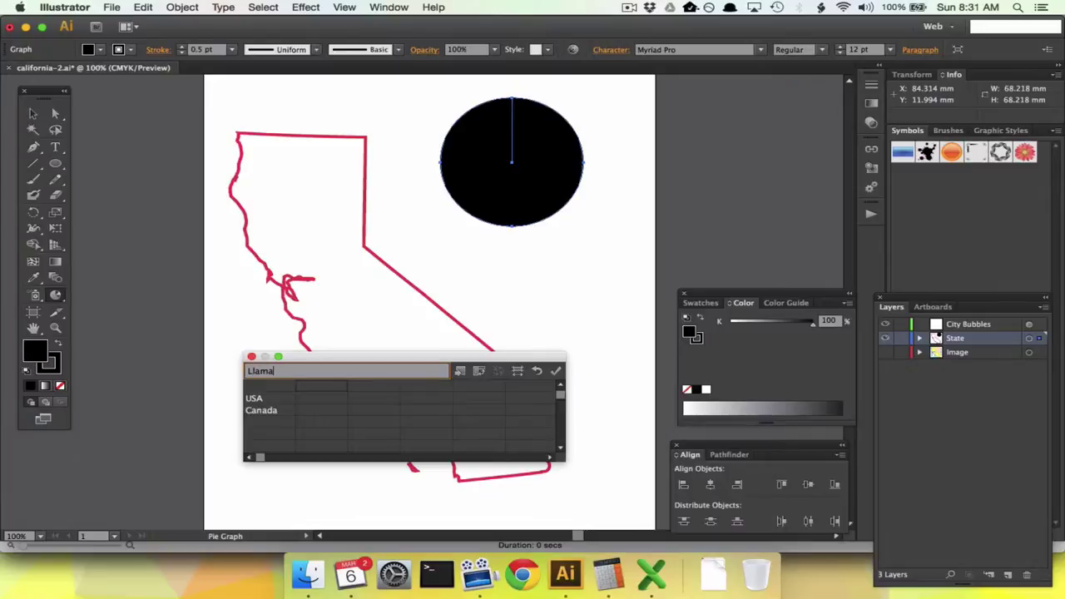
pyautogui.write('s')
pyautogui.press('Tab')
pyautogui.write('Porcupines')
pyautogui.press('Tab')
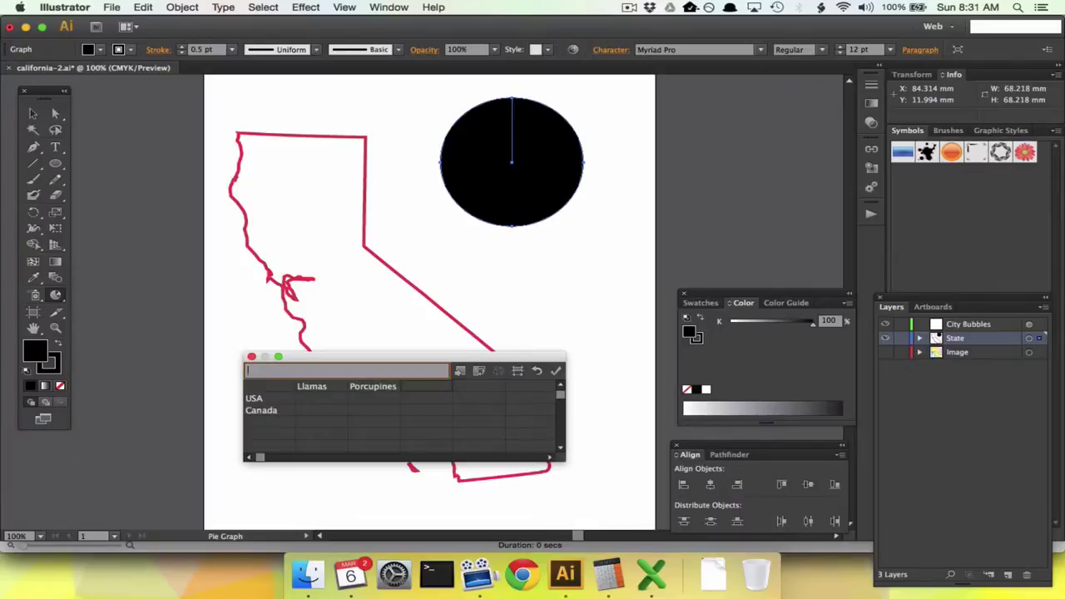
pyautogui.write('Alpaca')
pyautogui.press('Return')
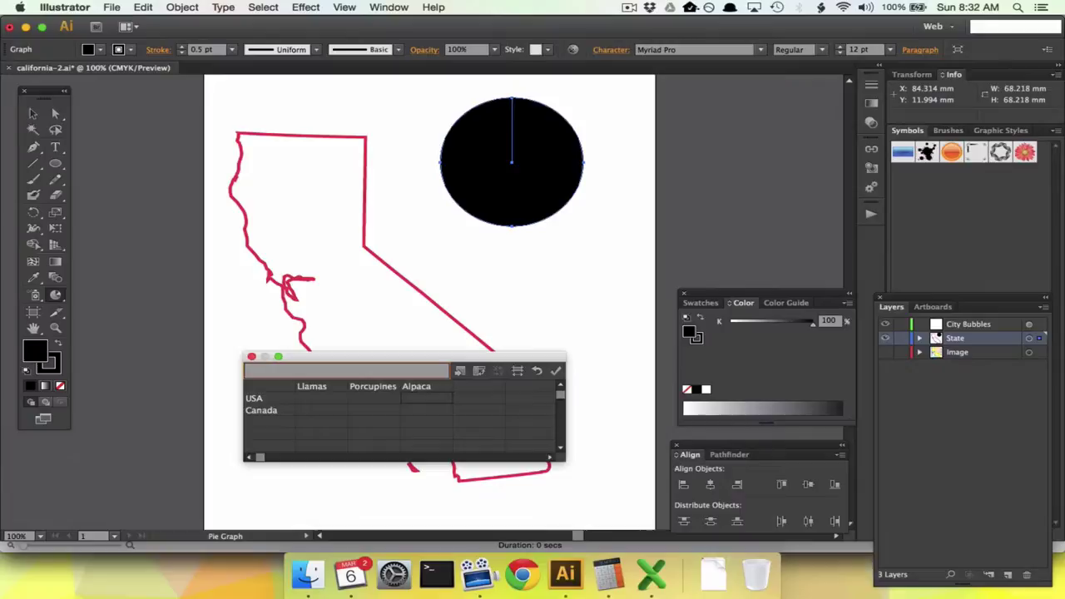
# Enter the USA values: Llamas 1000, Porcupines 2500, Alpaca 3000.
pyautogui.press('Left')
pyautogui.press('Left')
pyautogui.write('1000')
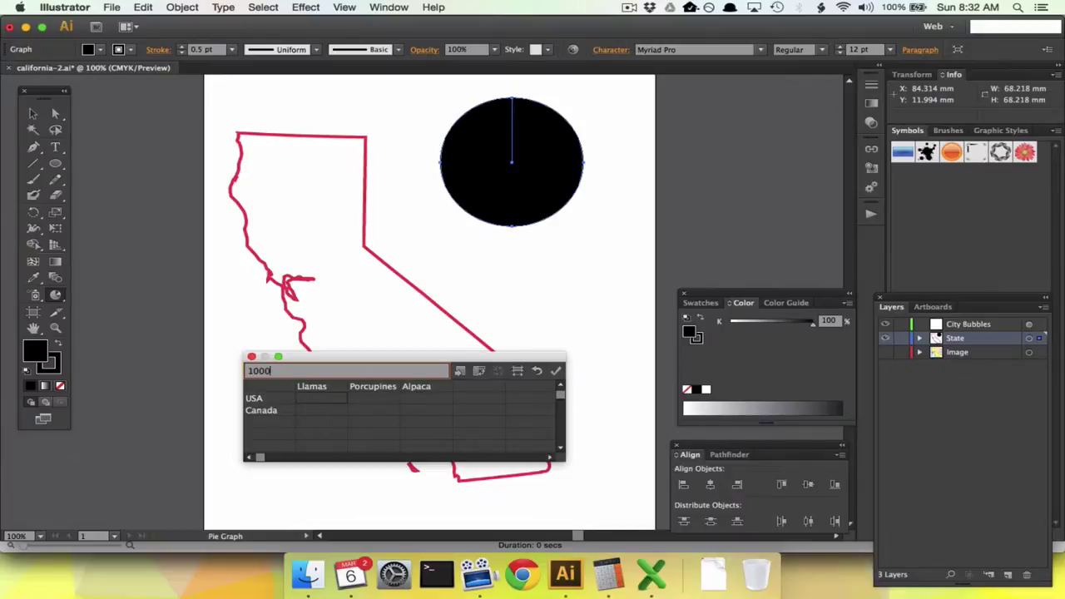
pyautogui.press('Tab')
pyautogui.click(373, 398)
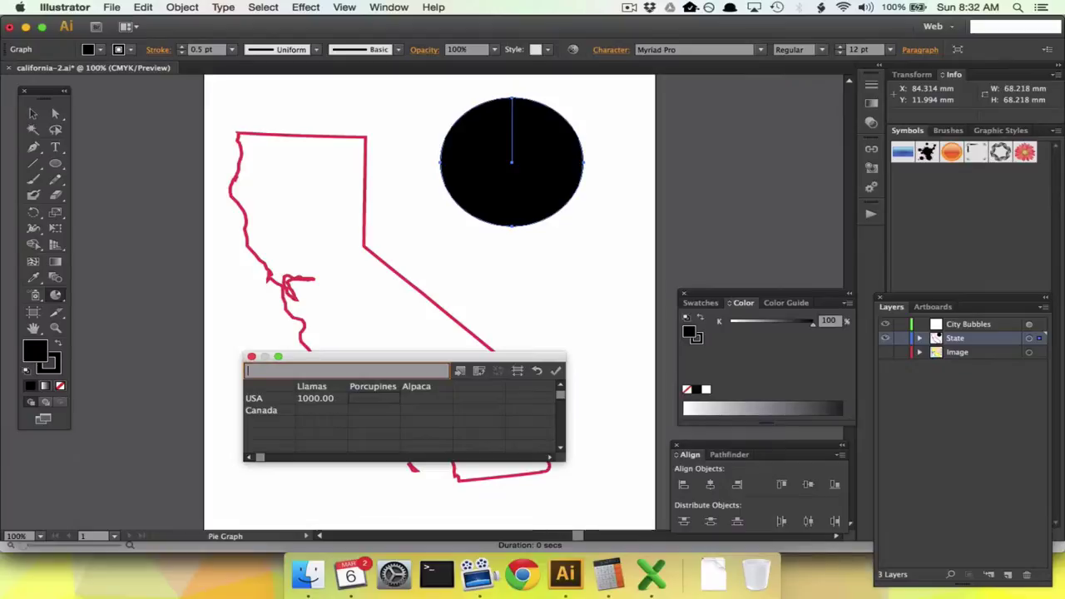
pyautogui.write('2500')
pyautogui.press('Tab')
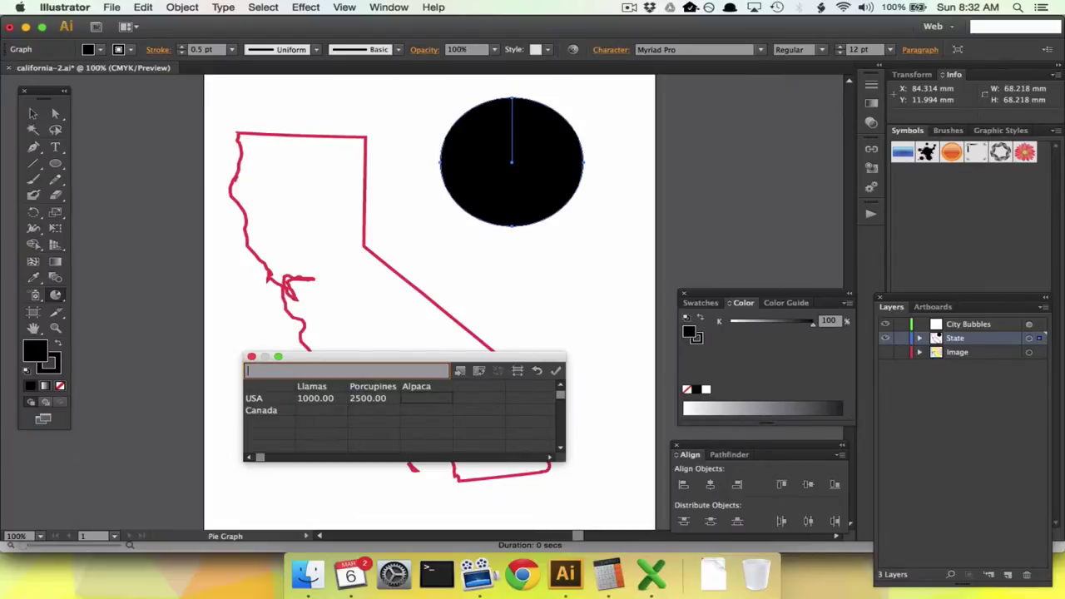
pyautogui.write('3000')
pyautogui.press('Return')
# Enter the Canada values (Llamas 50, Porcupines 1000, Alpaca 600) and apply the data.
pyautogui.press('Left')
pyautogui.press('Left')
pyautogui.write('50')
pyautogui.press('Return')
pyautogui.click(374, 410)
pyautogui.write('1000')
pyautogui.press('Return')
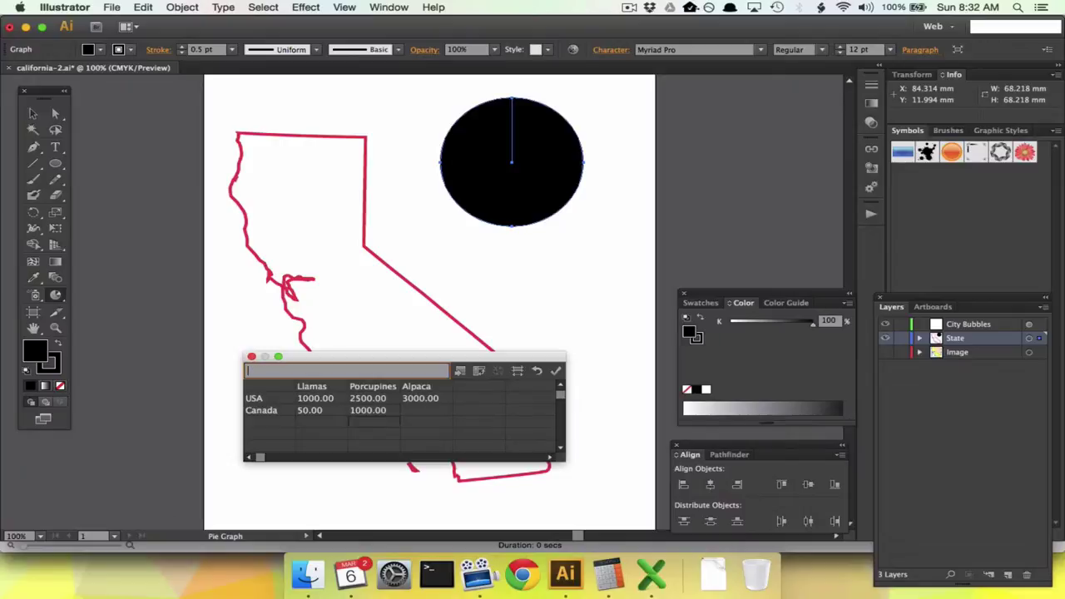
pyautogui.click(426, 410)
pyautogui.write('600')
pyautogui.press('Return')
pyautogui.click(558, 371)
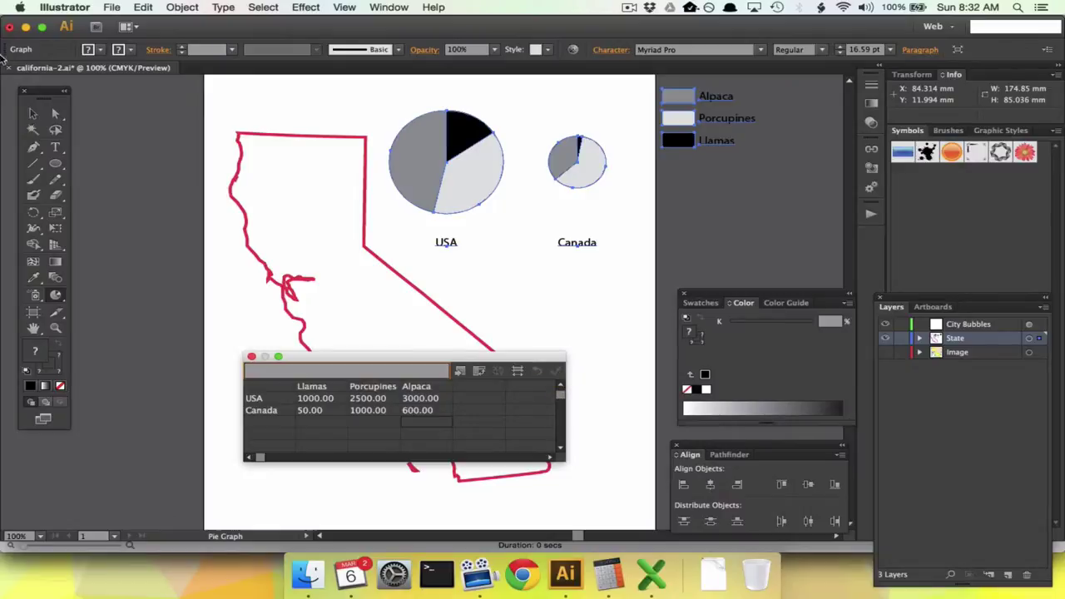
# Switch to the Selection tool and select the whole pie graph.
pyautogui.press('v')
pyautogui.click(510, 254)
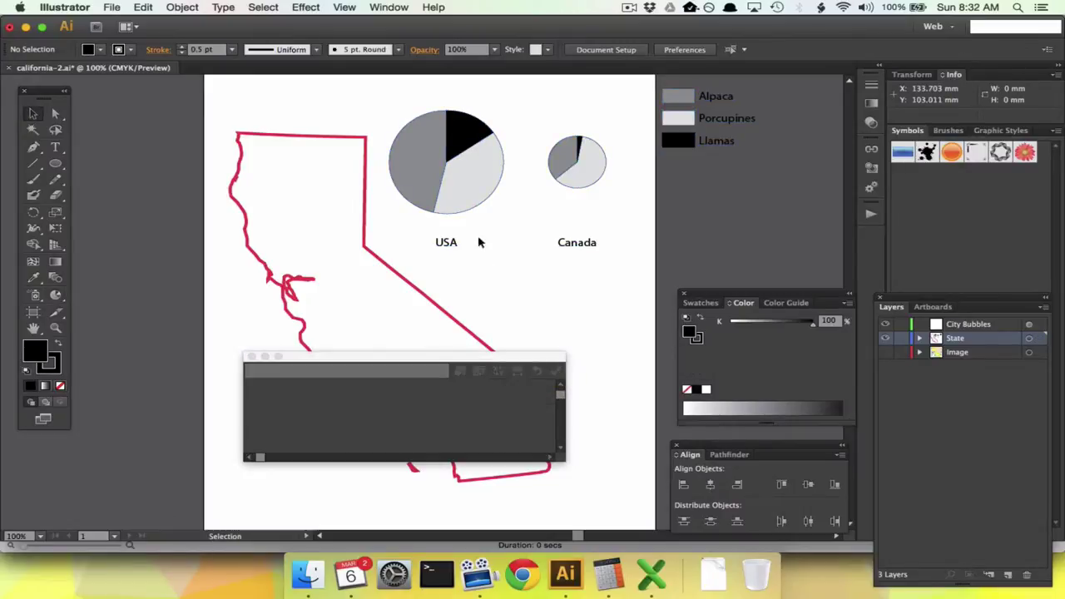
pyautogui.click(466, 188)
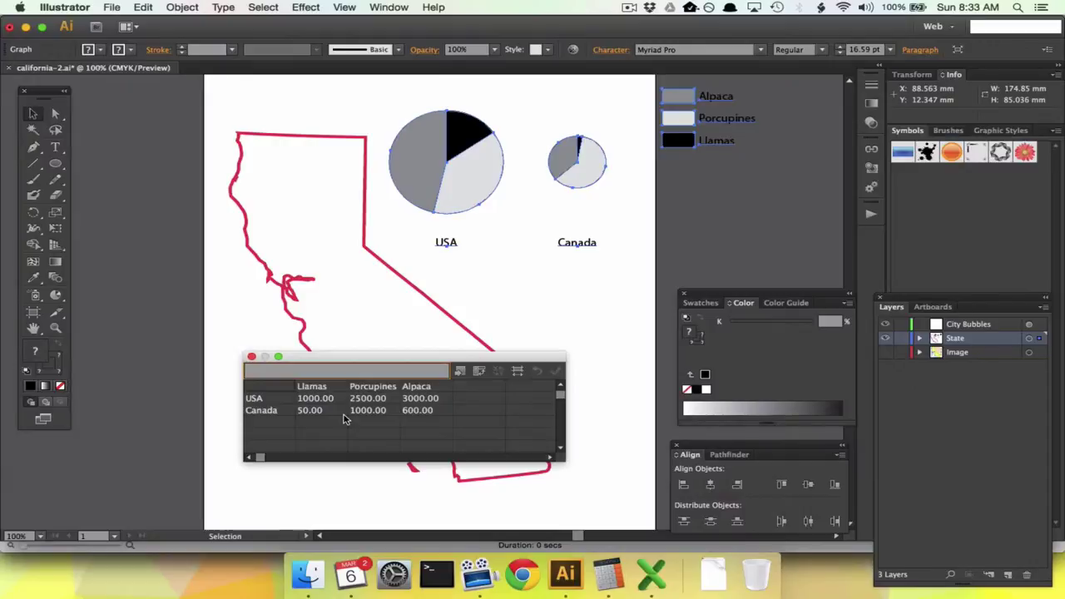
# Close the data table and set the pie graph's Position option to Even in Graph Type.
pyautogui.click(252, 357)
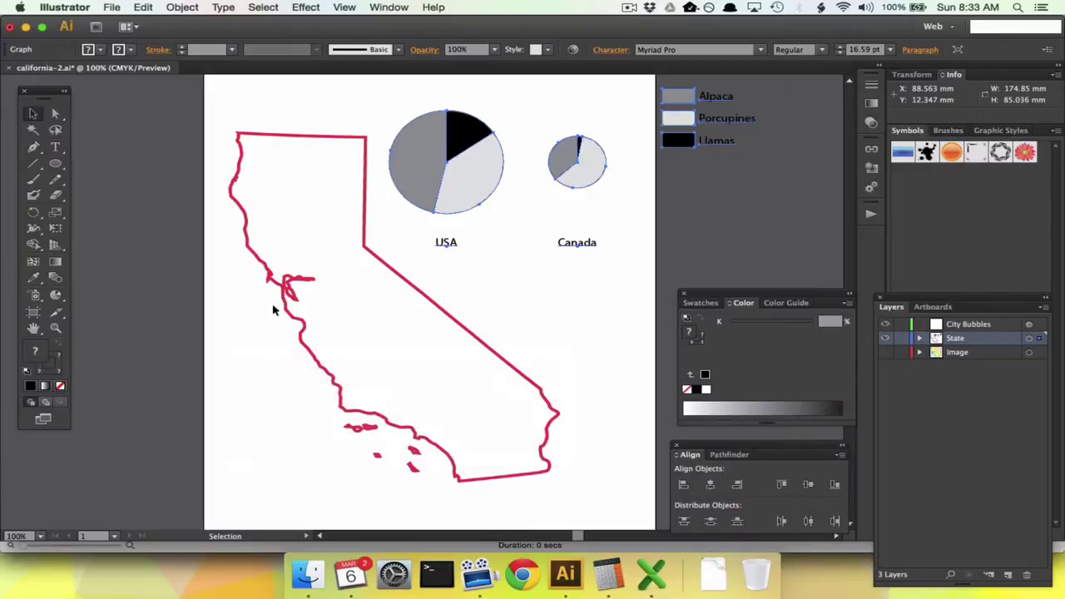
pyautogui.rightClick(419, 159)
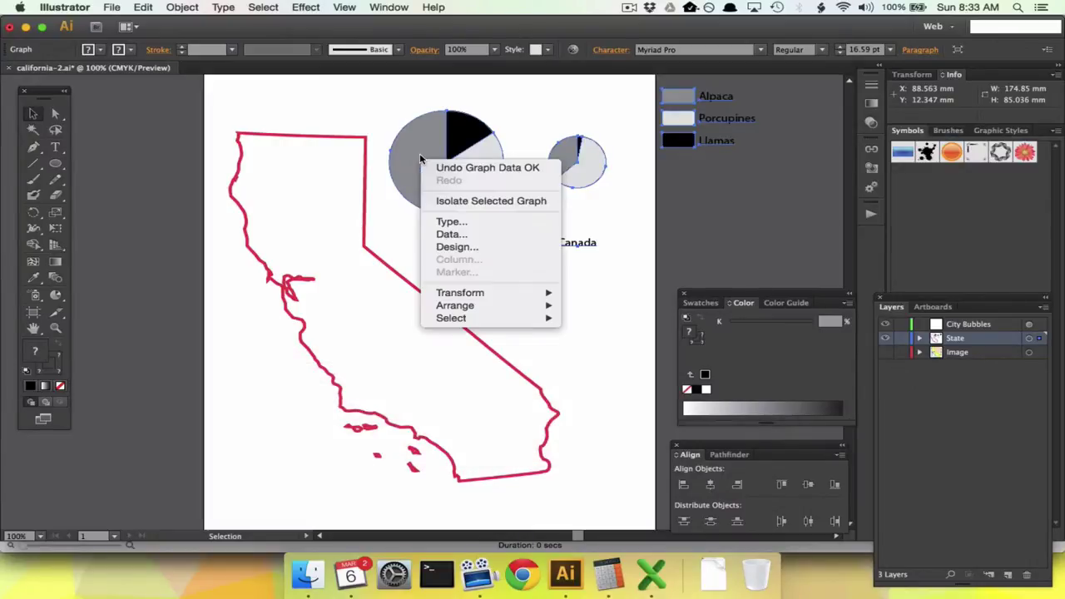
pyautogui.click(488, 221)
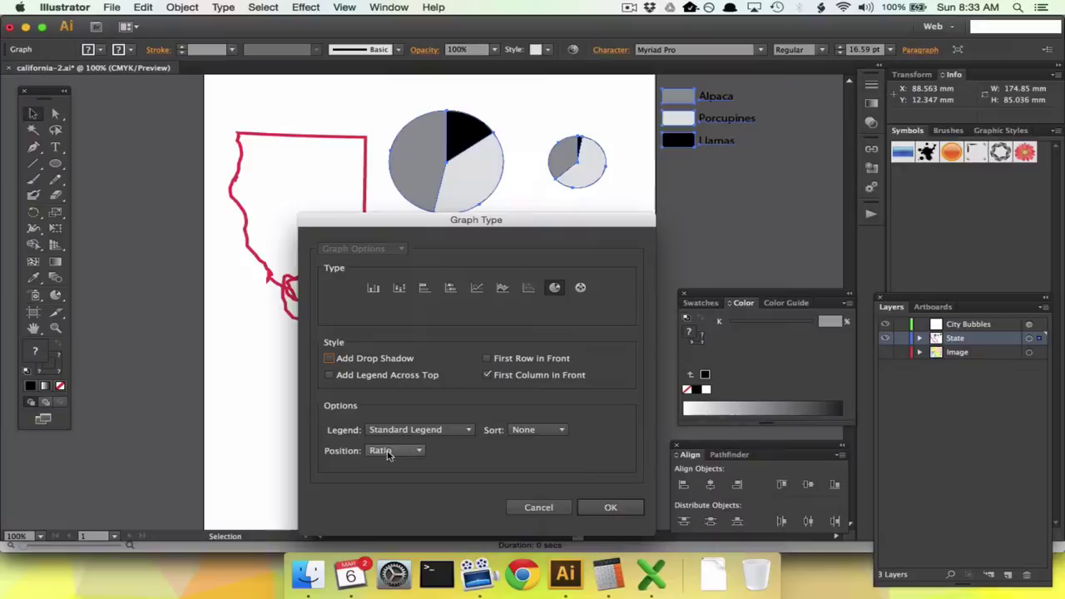
pyautogui.click(396, 451)
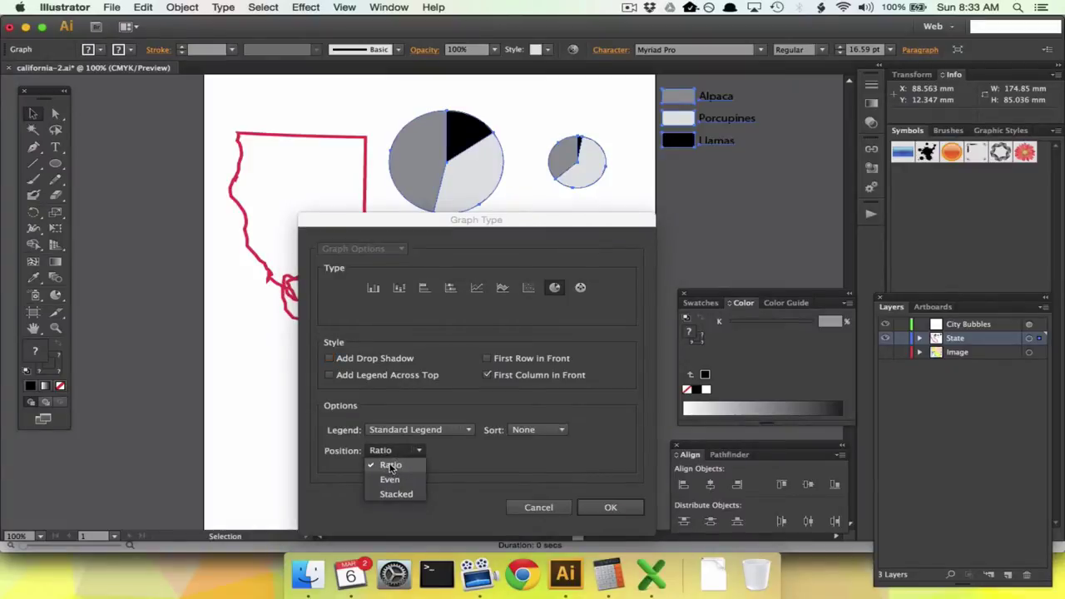
pyautogui.click(390, 480)
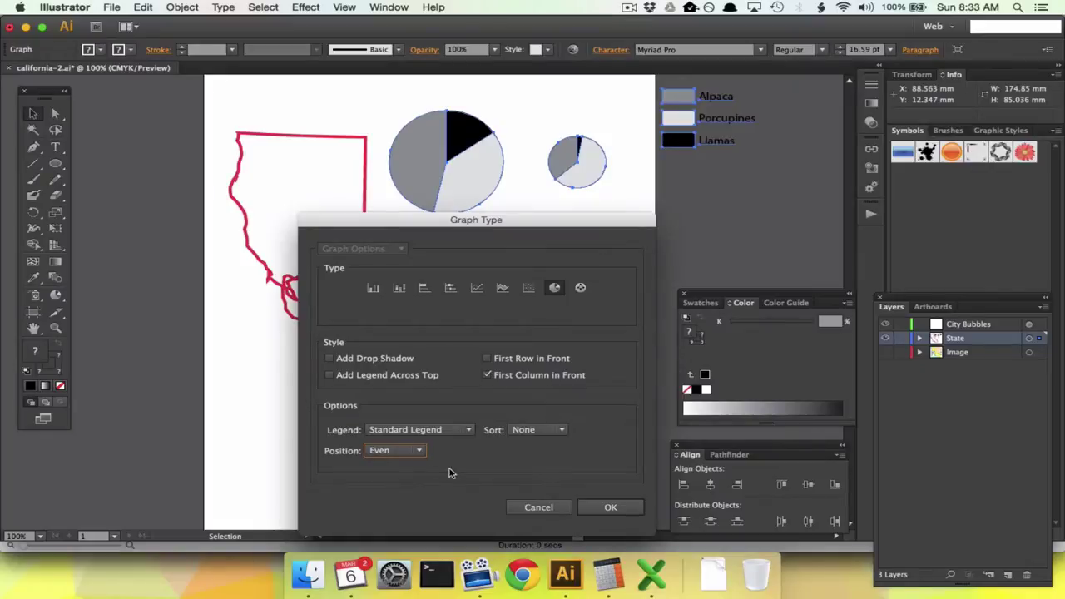
pyautogui.click(608, 508)
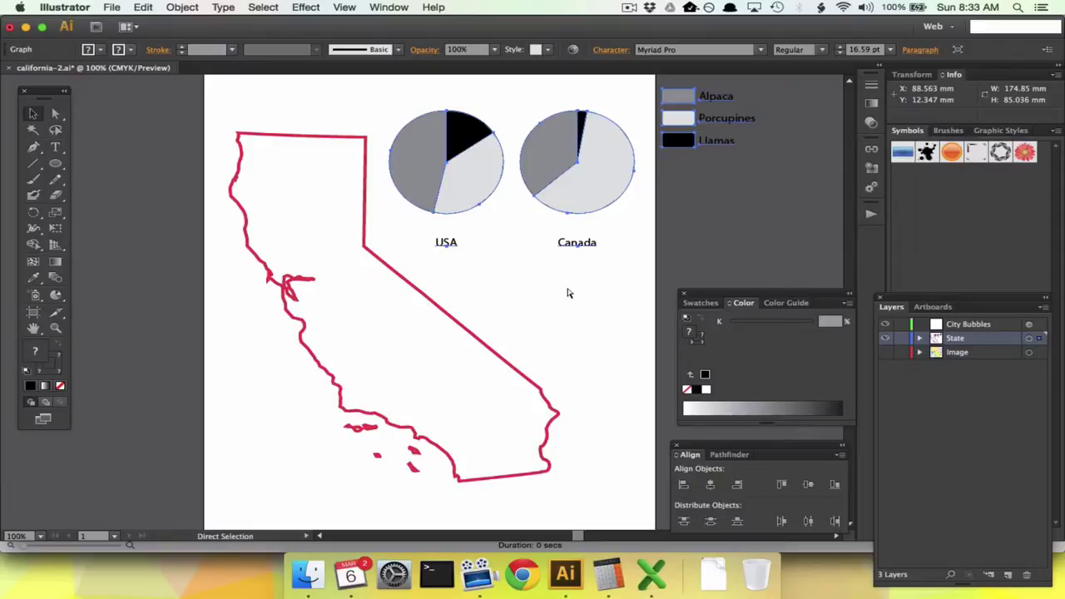
# Undo the Even pie setting and reopen the graph's data table.
pyautogui.press('super+z')
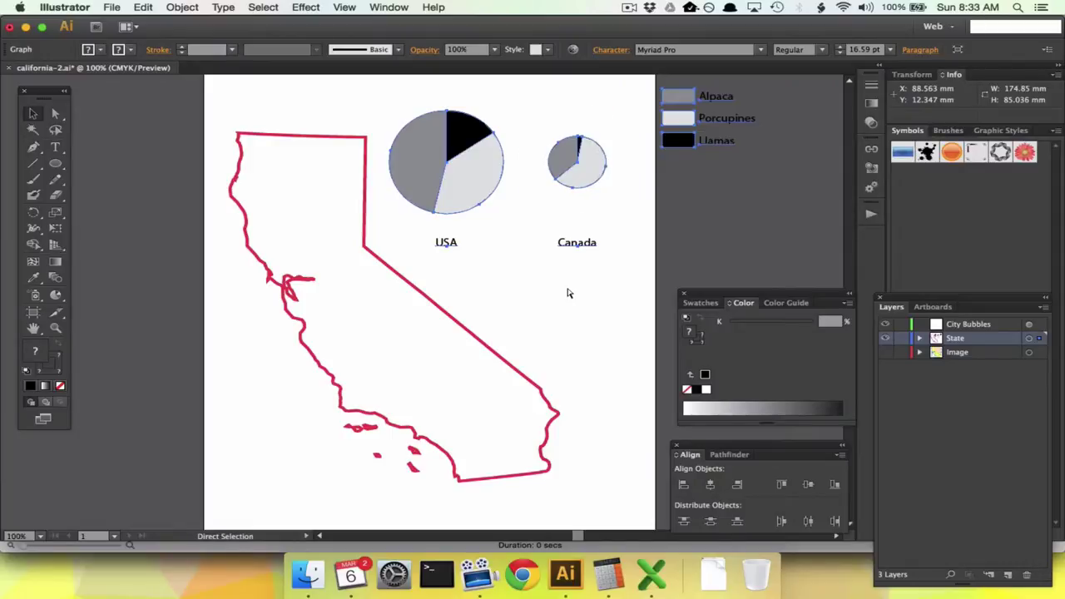
pyautogui.rightClick(465, 162)
pyautogui.click(511, 244)
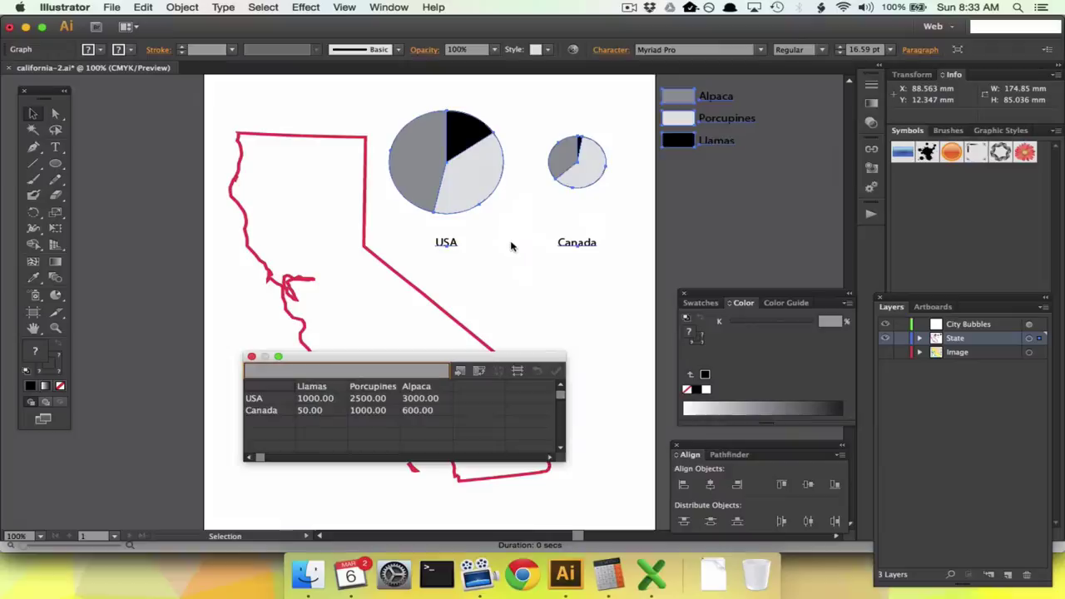
pyautogui.press('Up')
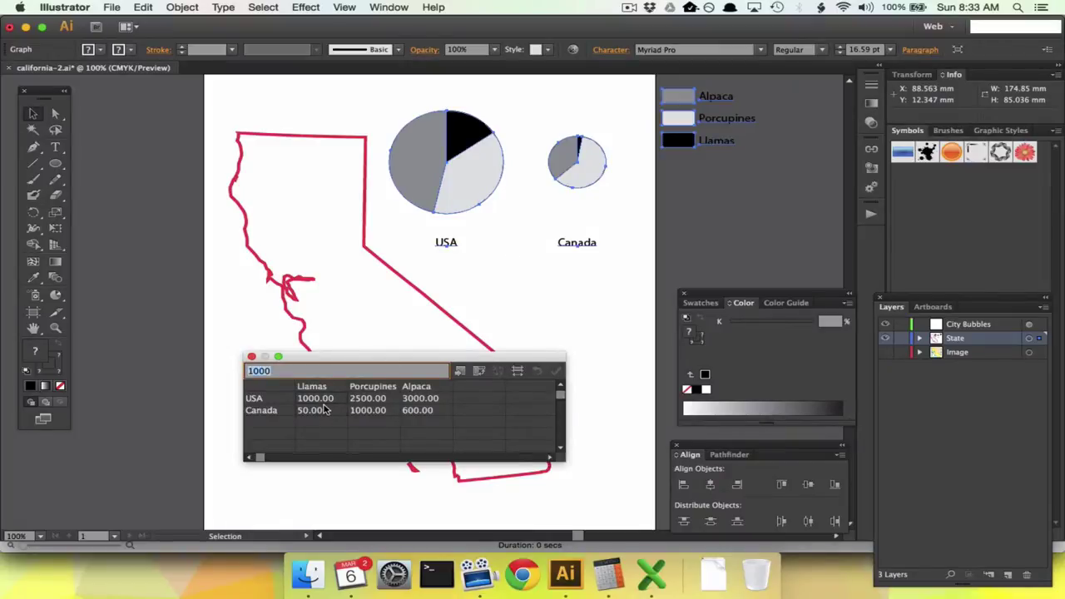
pyautogui.hotkey('shift', 'Right')
pyautogui.hotkey('shift', 'Right')
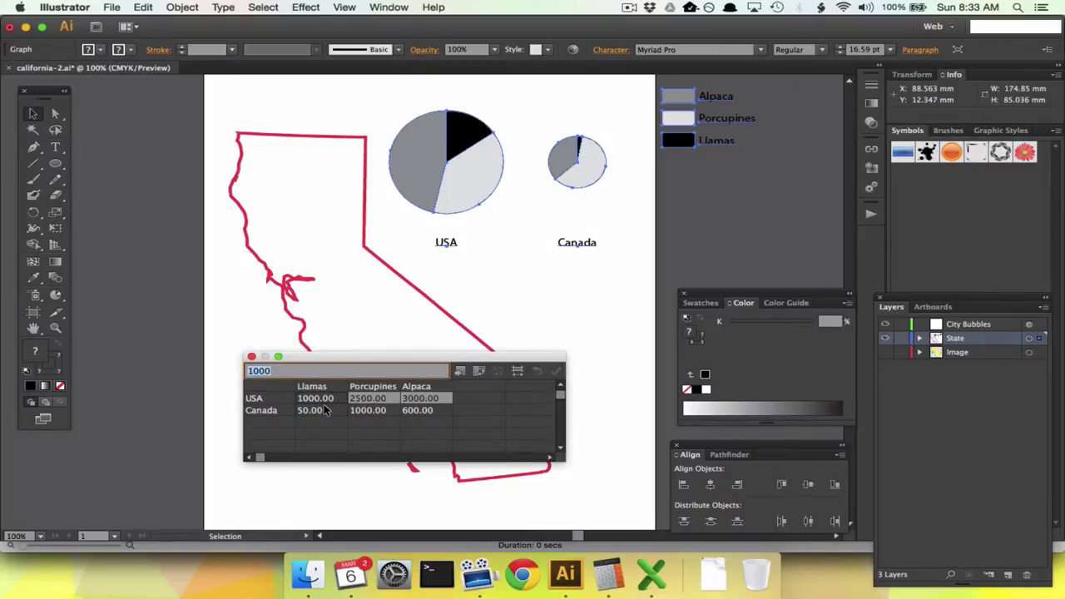
pyautogui.press('Down')
pyautogui.press('Left')
pyautogui.hotkey('shift', 'Right')
pyautogui.hotkey('shift', 'Right')
pyautogui.hotkey('shift', 'Right')
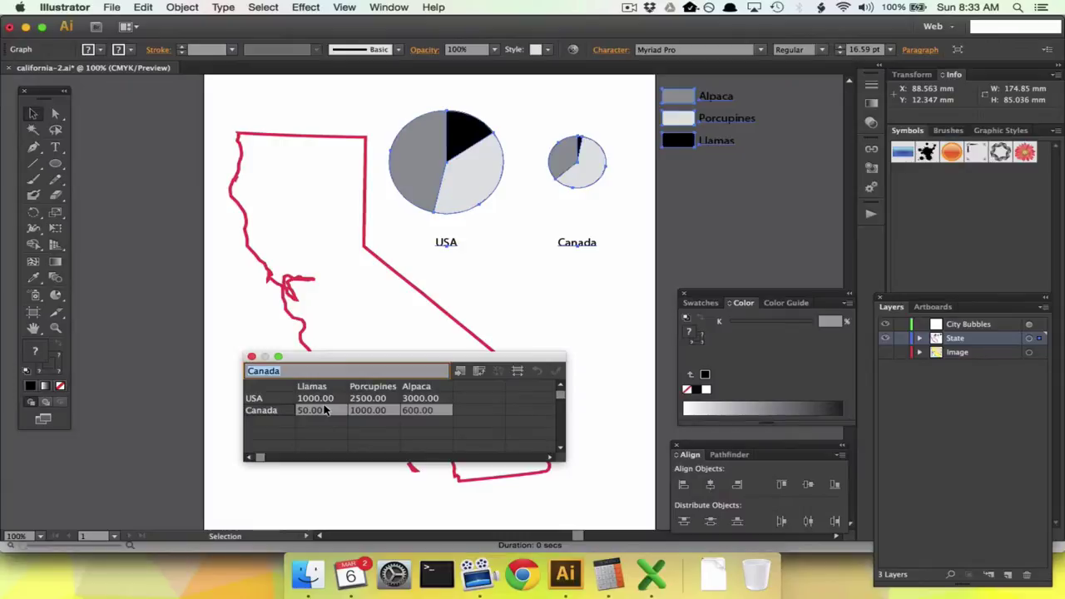
# Erase the Alpaca and Porcupines columns, headers and values included.
pyautogui.click(326, 410)
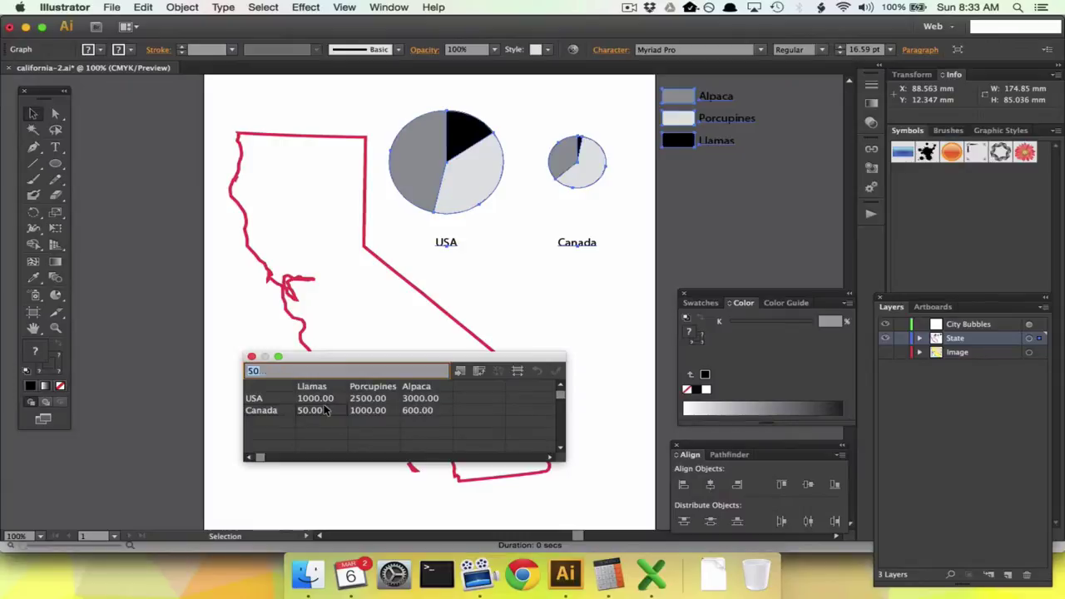
pyautogui.press('Right')
pyautogui.press('Right')
pyautogui.press('BackSpace')
pyautogui.press('Up')
pyautogui.press('BackSpace')
pyautogui.press('Up')
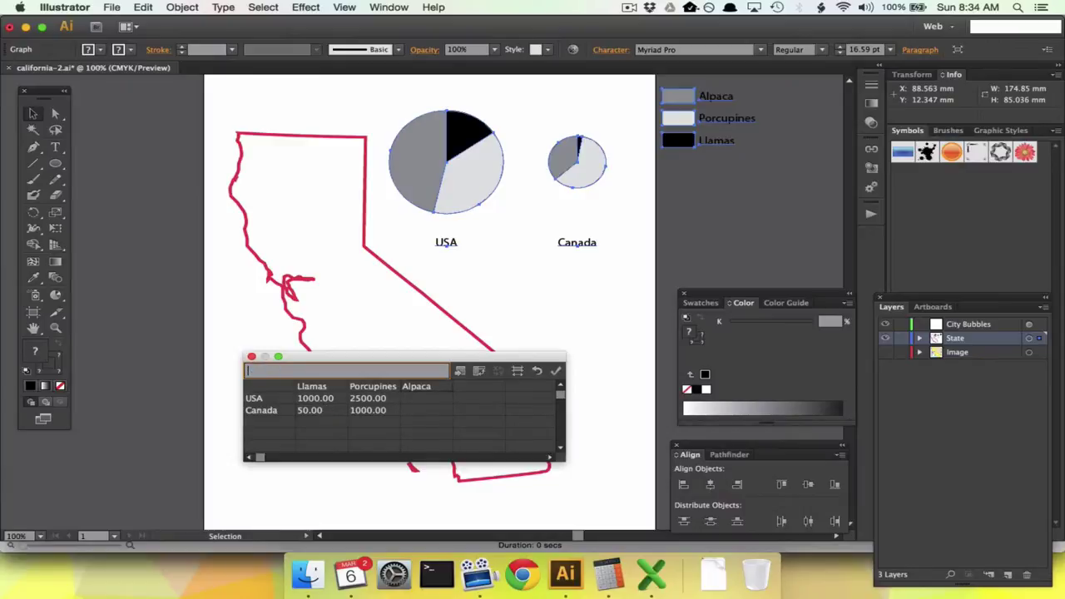
pyautogui.press('BackSpace')
pyautogui.press('Left')
pyautogui.press('BackSpace')
pyautogui.press('Down')
pyautogui.press('BackSpace')
pyautogui.press('Down')
pyautogui.press('BackSpace')
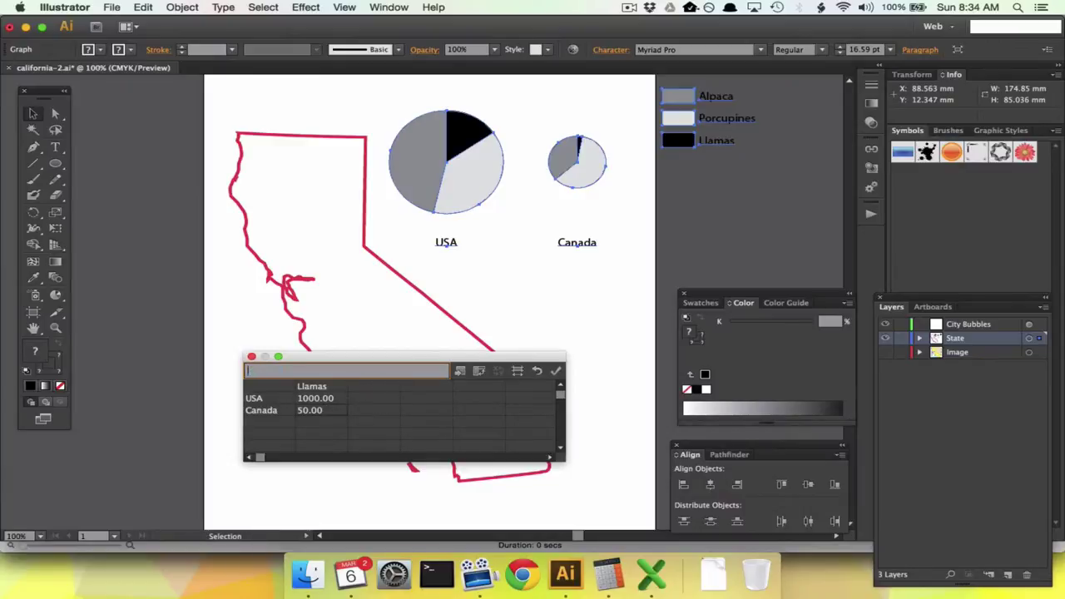
# Erase the remaining Llamas values, heading and the USA and Canada row labels.
pyautogui.press('Left')
pyautogui.press('BackSpace')
pyautogui.press('Up')
pyautogui.press('BackSpace')
pyautogui.press('Up')
pyautogui.press('BackSpace')
pyautogui.press('Left')
pyautogui.press('Down')
pyautogui.press('BackSpace')
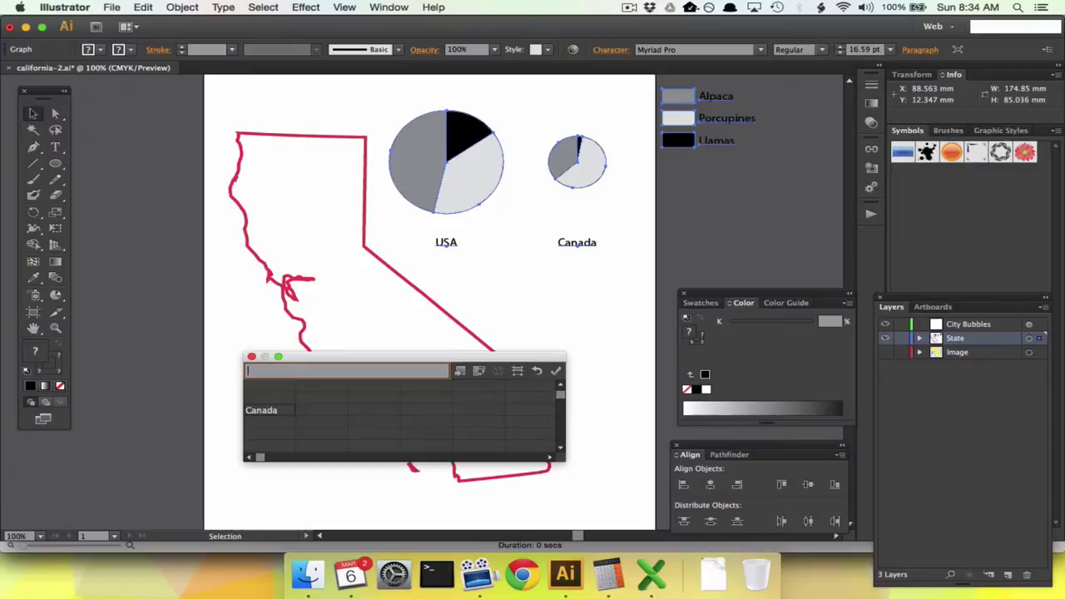
pyautogui.press('Down')
pyautogui.press('BackSpace')
pyautogui.press('Right')
pyautogui.press('Up')
pyautogui.press('Up')
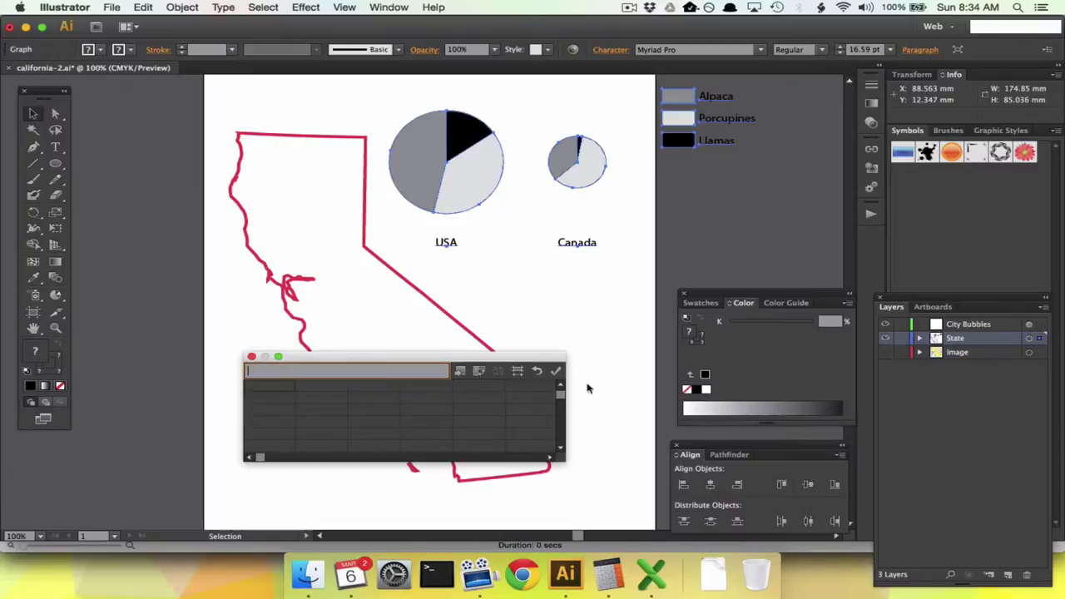
# Copy the City and Population table A1:B7 from the Excel sheet.
pyautogui.click(651, 574)
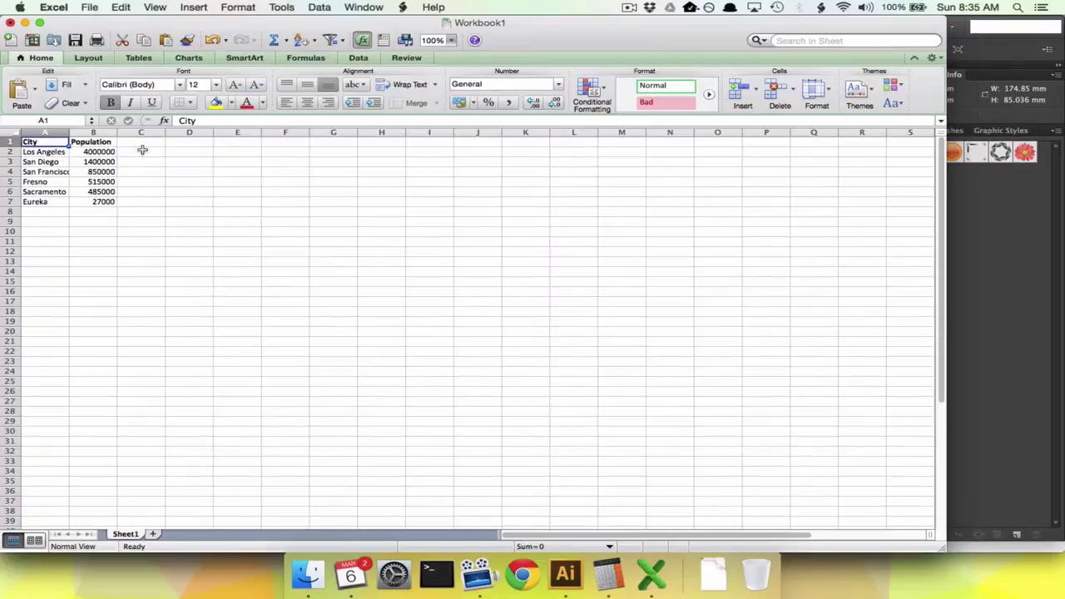
pyautogui.hotkey('shift', 'Down')
pyautogui.hotkey('shift', 'Down')
pyautogui.hotkey('shift', 'Down')
pyautogui.hotkey('shift', 'Down')
pyautogui.hotkey('shift', 'Down')
pyautogui.hotkey('shift', 'Down')
pyautogui.hotkey('shift', 'Right')
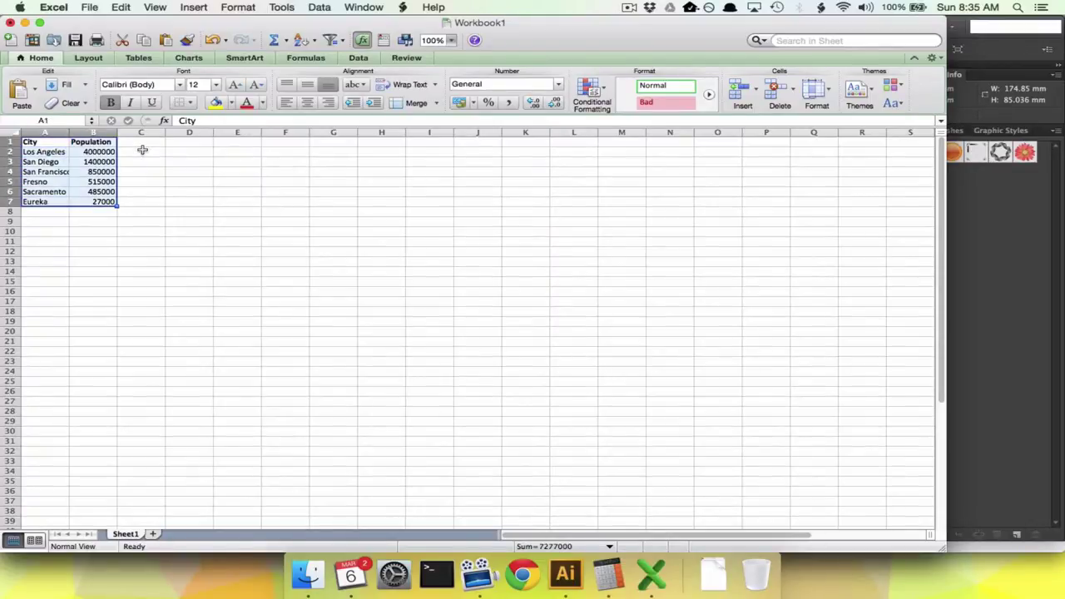
pyautogui.press('super+c')
# Paste the city data into Illustrator's Graph Data, enlarge the sheet and apply it.
pyautogui.press('super+Tab')
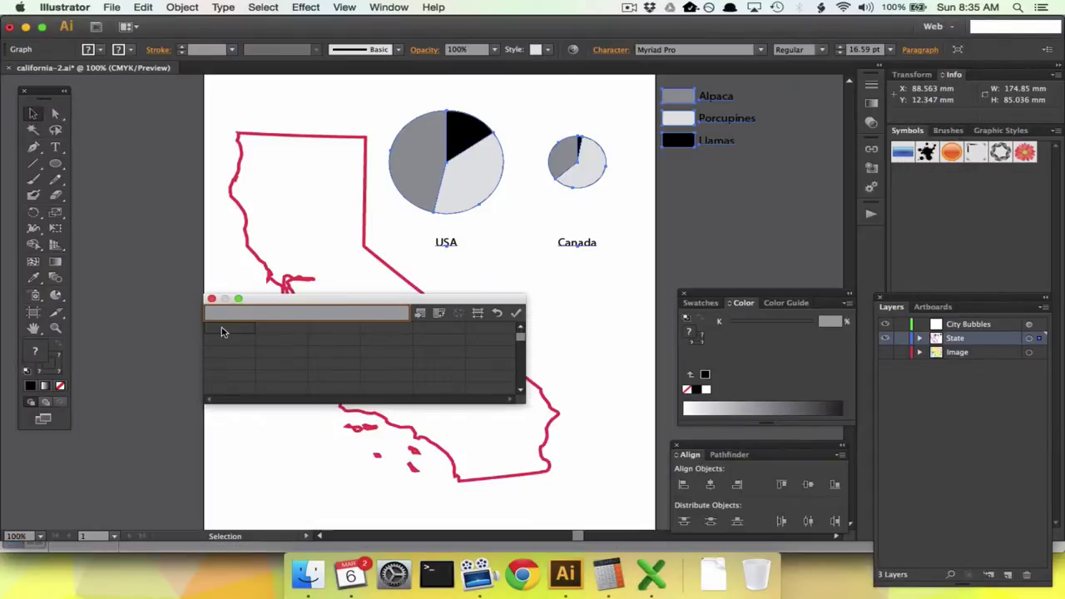
pyautogui.press('super+v')
pyautogui.moveTo(518, 403); pyautogui.dragTo(519, 459)
pyautogui.click(517, 315)
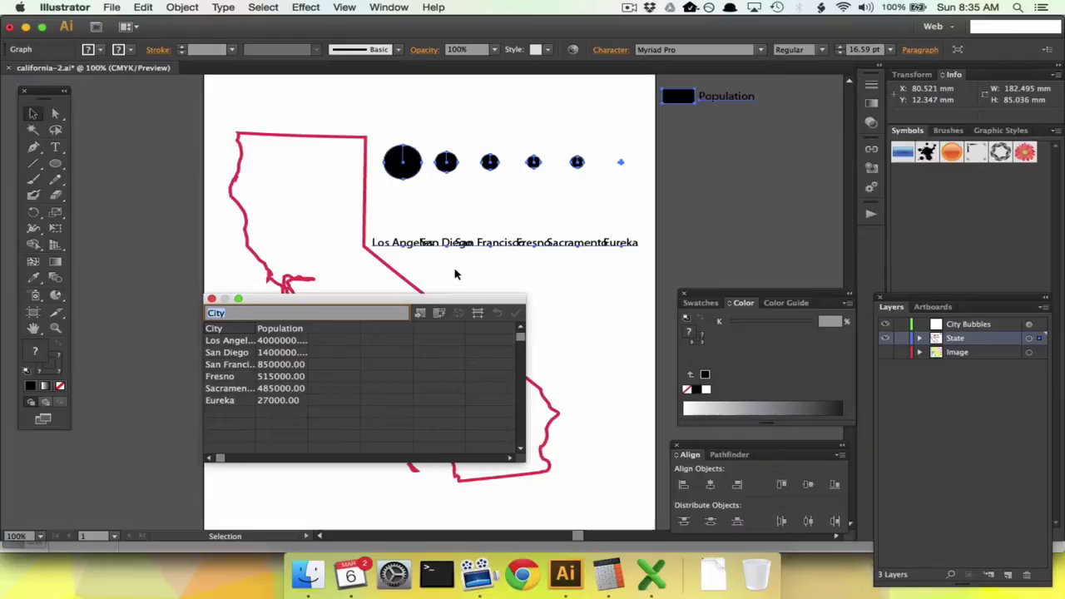
pyautogui.click(454, 274)
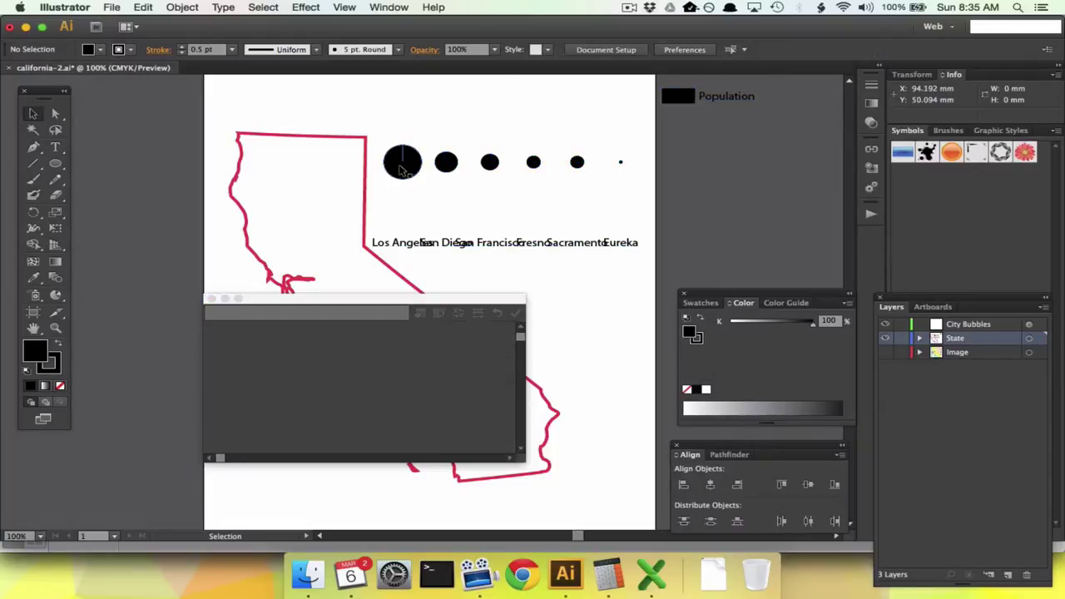
# Reselect the bubble graph, enlarge its data sheet and check the Los Angeles and San Francisco values.
pyautogui.click(402, 166)
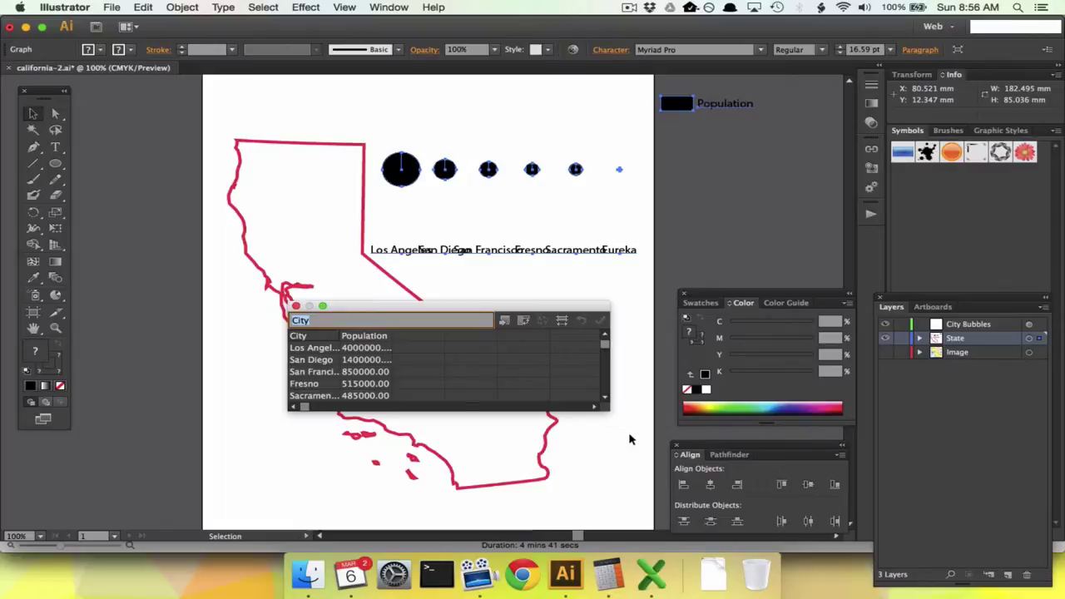
pyautogui.moveTo(605, 408); pyautogui.dragTo(607, 464)
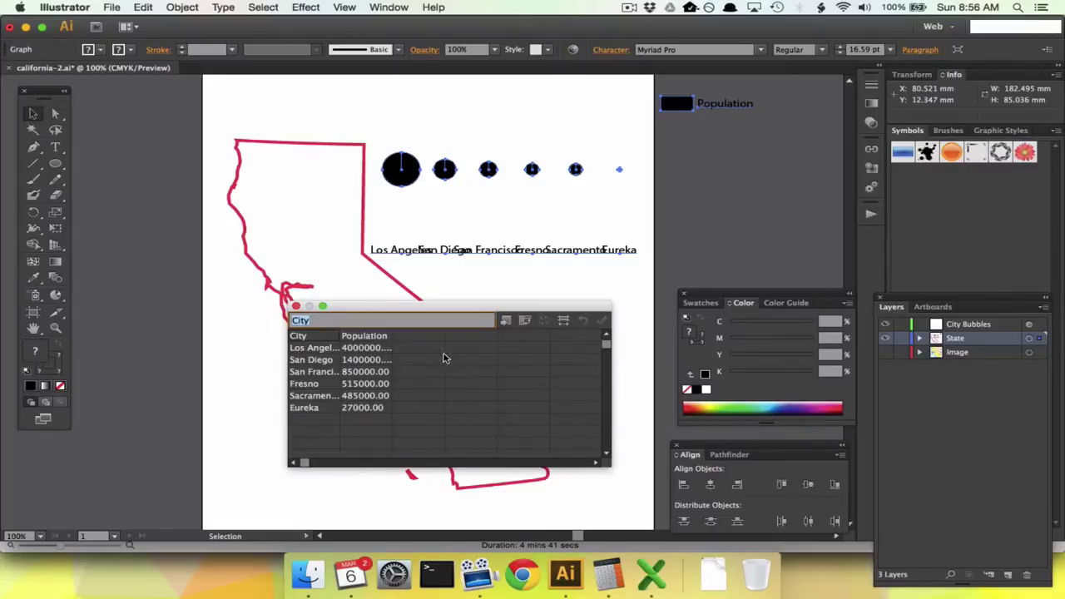
pyautogui.click(370, 347)
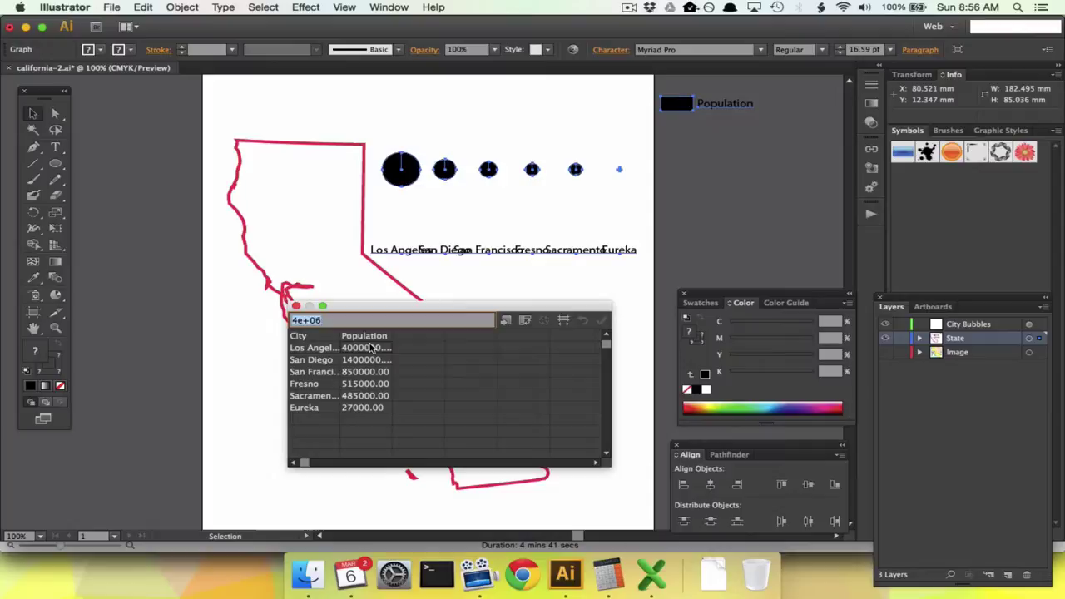
pyautogui.press('Down')
pyautogui.press('Down')
pyautogui.press('Down')
pyautogui.press('Up')
pyautogui.press('Up')
pyautogui.press('Up')
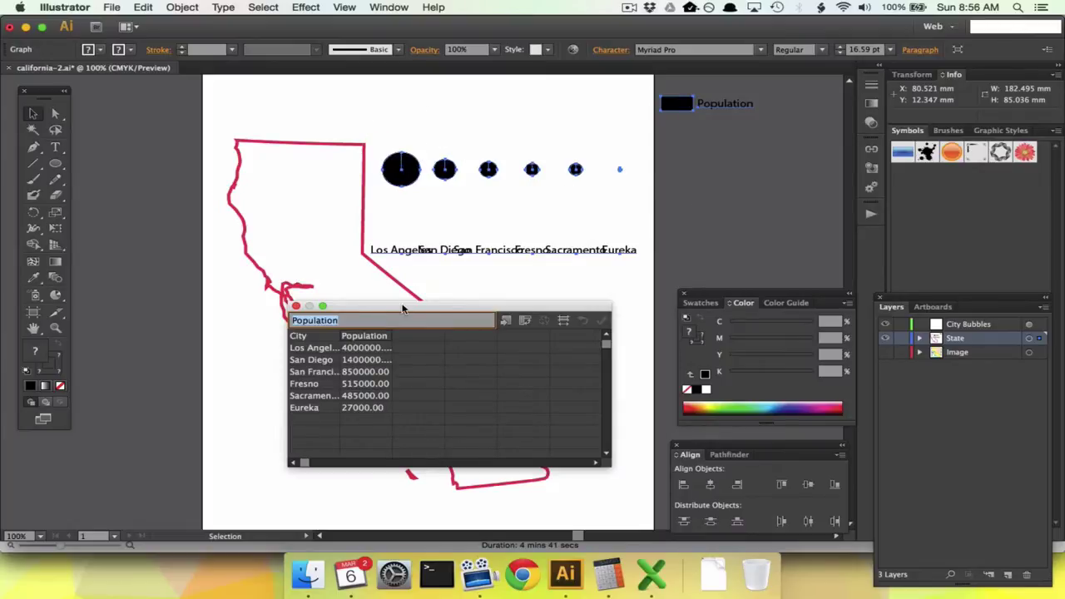
pyautogui.moveTo(401, 308); pyautogui.dragTo(359, 325)
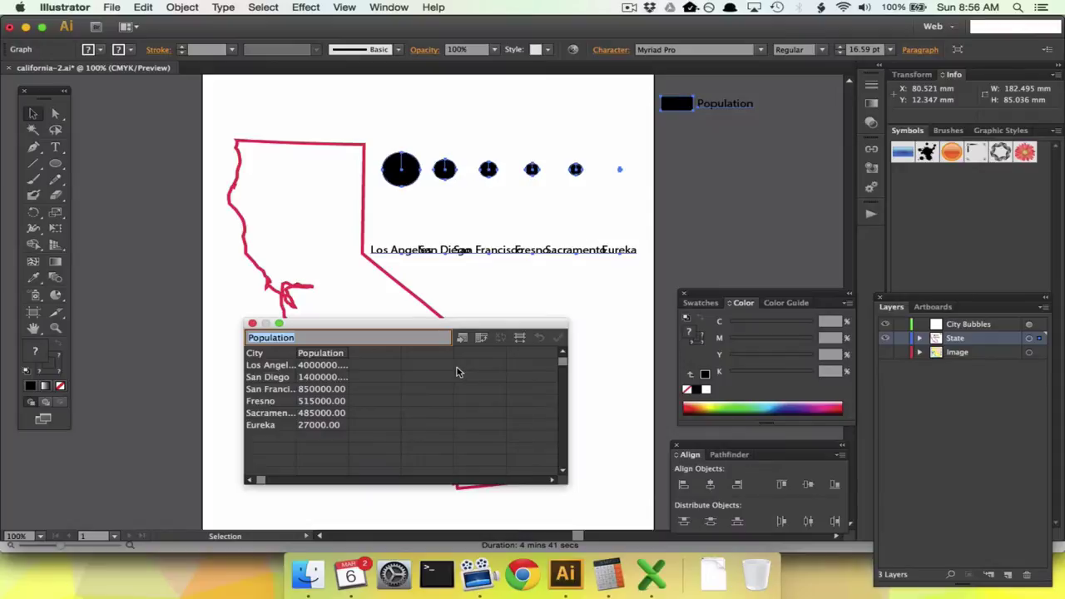
# Close the data sheet, group-select the city labels and lower their font size to 11 pt.
pyautogui.click(252, 324)
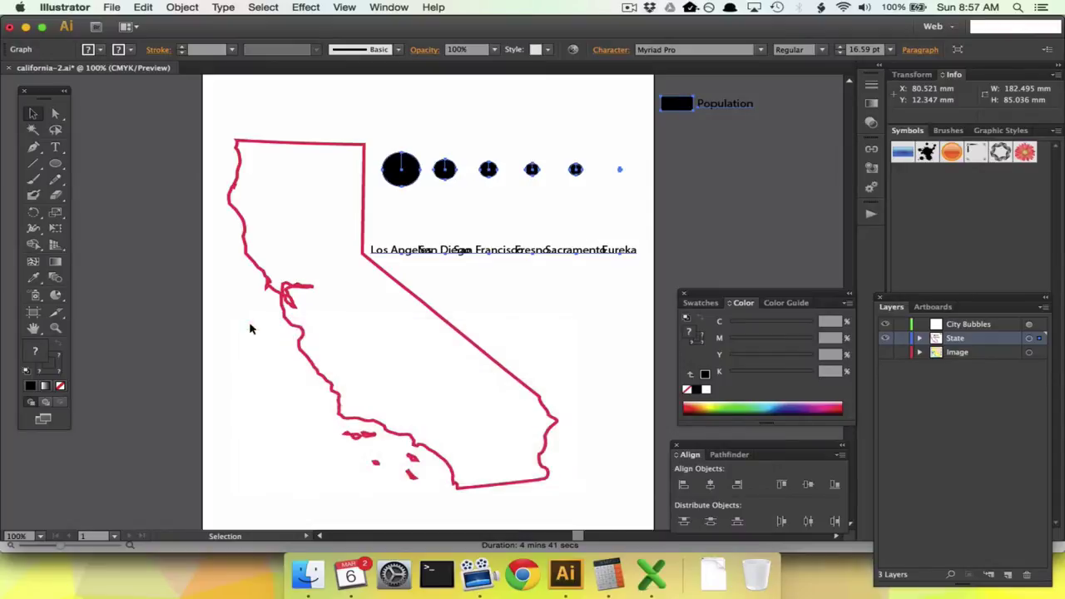
pyautogui.click(535, 316)
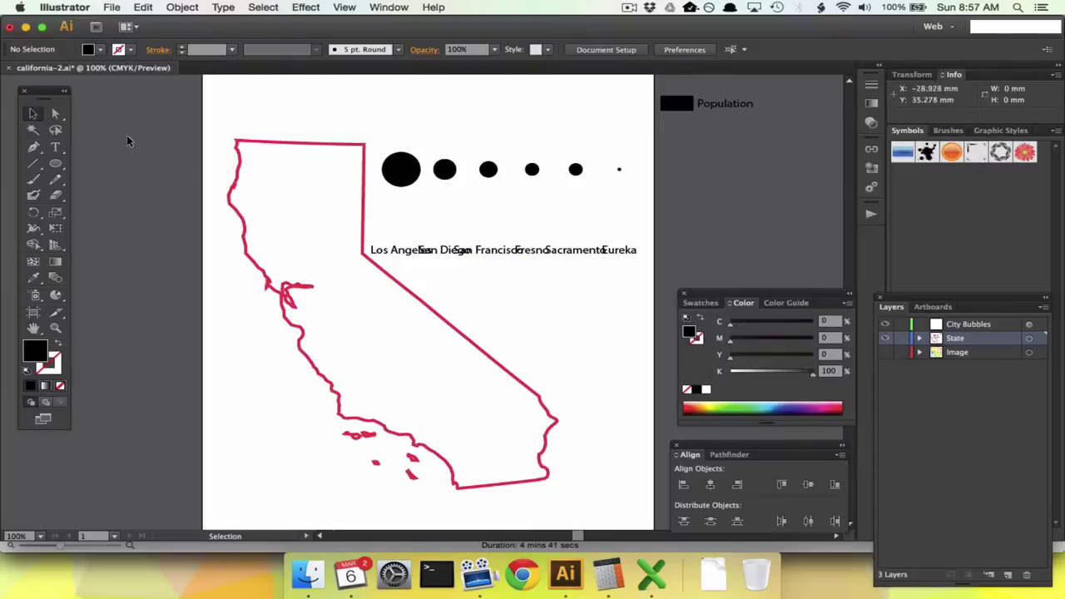
pyautogui.click(55, 115)
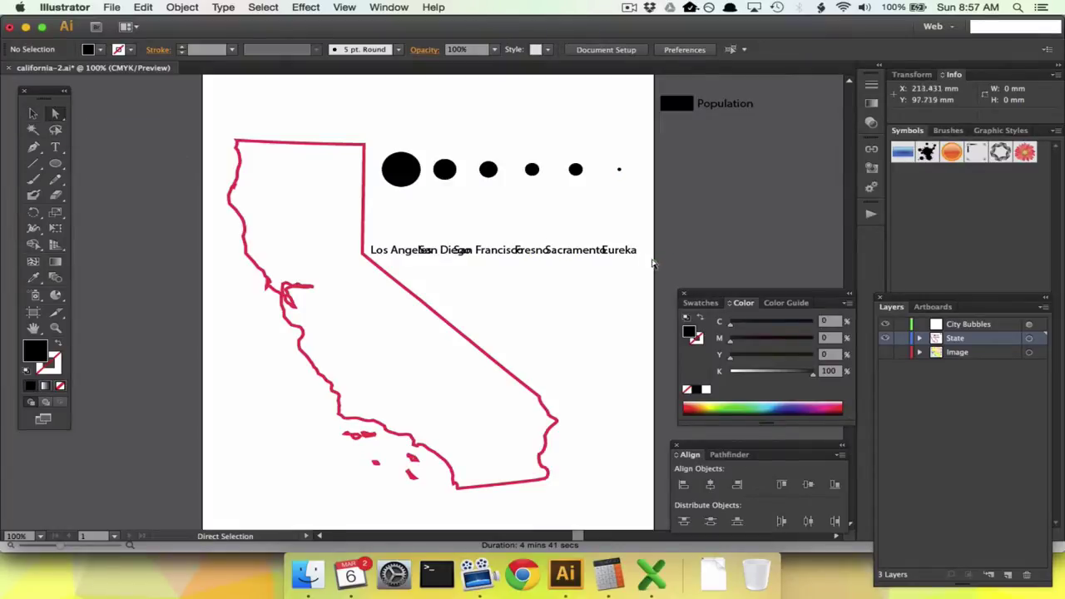
pyautogui.moveTo(653, 264); pyautogui.dragTo(404, 242)
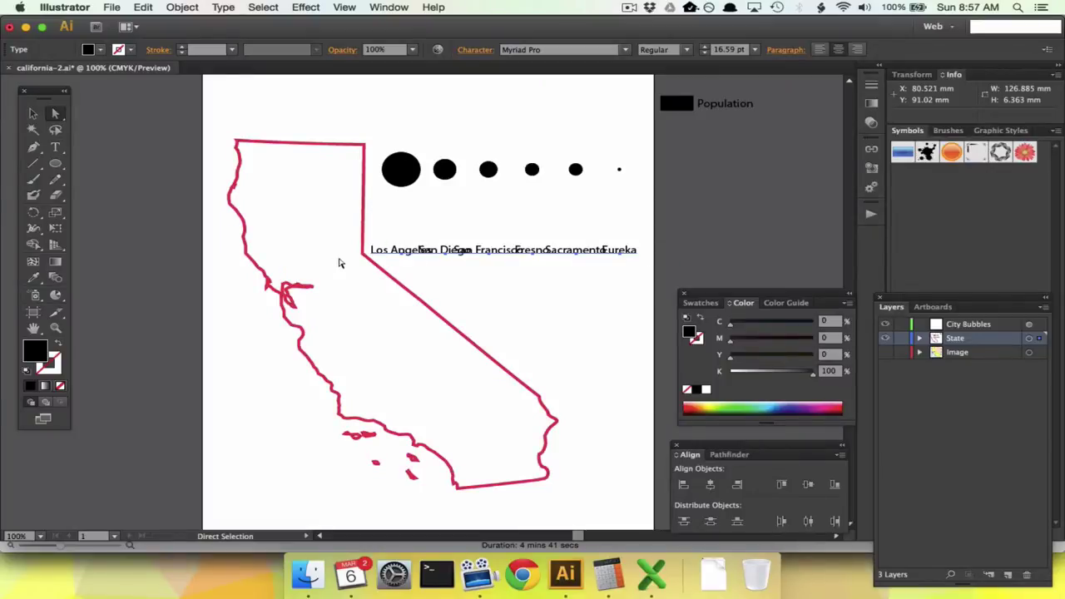
pyautogui.click(478, 283)
pyautogui.press('alt')
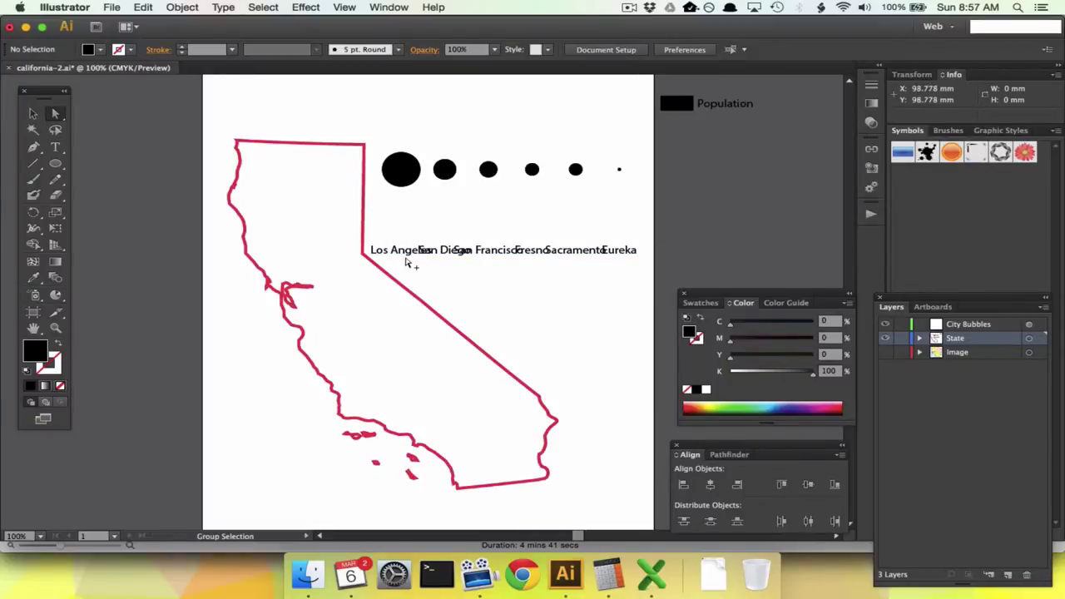
pyautogui.keyDown('alt'); pyautogui.click(395, 257); pyautogui.keyUp('alt')
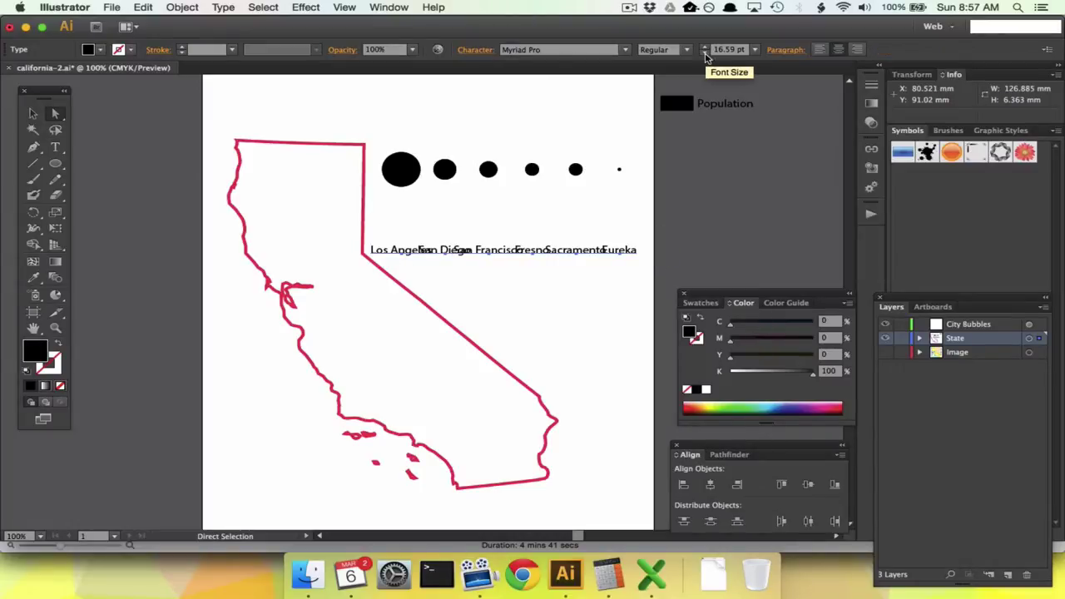
pyautogui.click(704, 52)
pyautogui.click(705, 52)
pyautogui.click(705, 52)
pyautogui.click(705, 52)
pyautogui.click(706, 53)
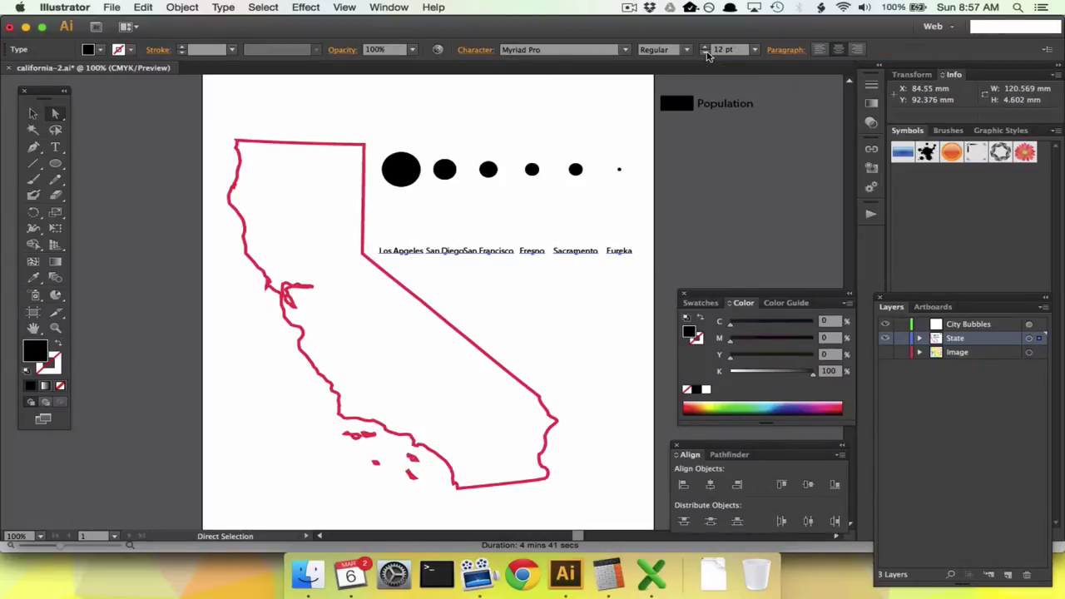
pyautogui.click(705, 54)
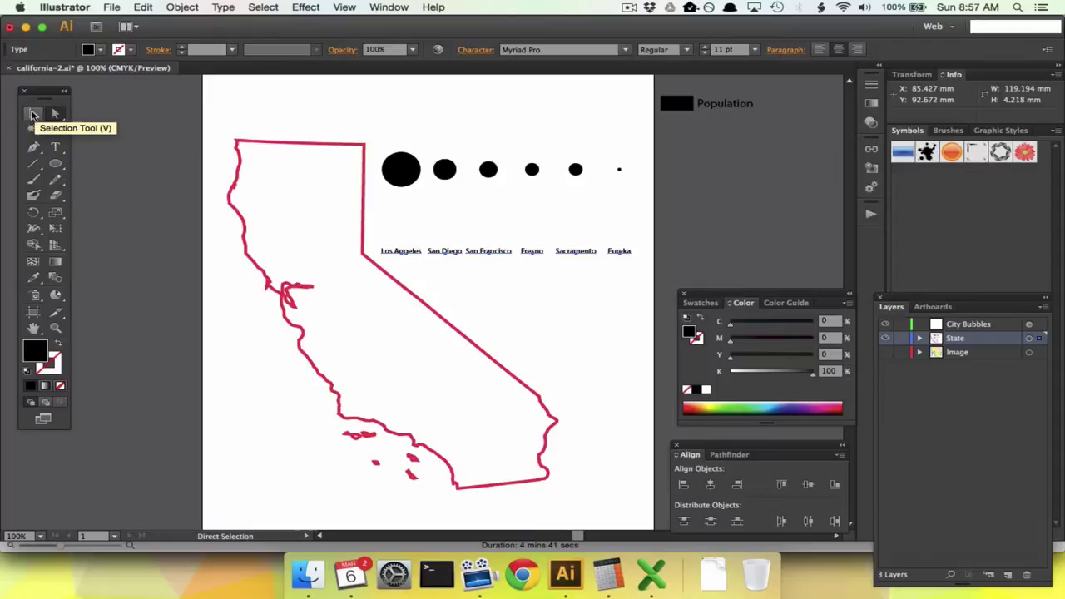
# Reselect the bubble graph several times with the Selection tool, then pick Direct Selection.
pyautogui.click(32, 115)
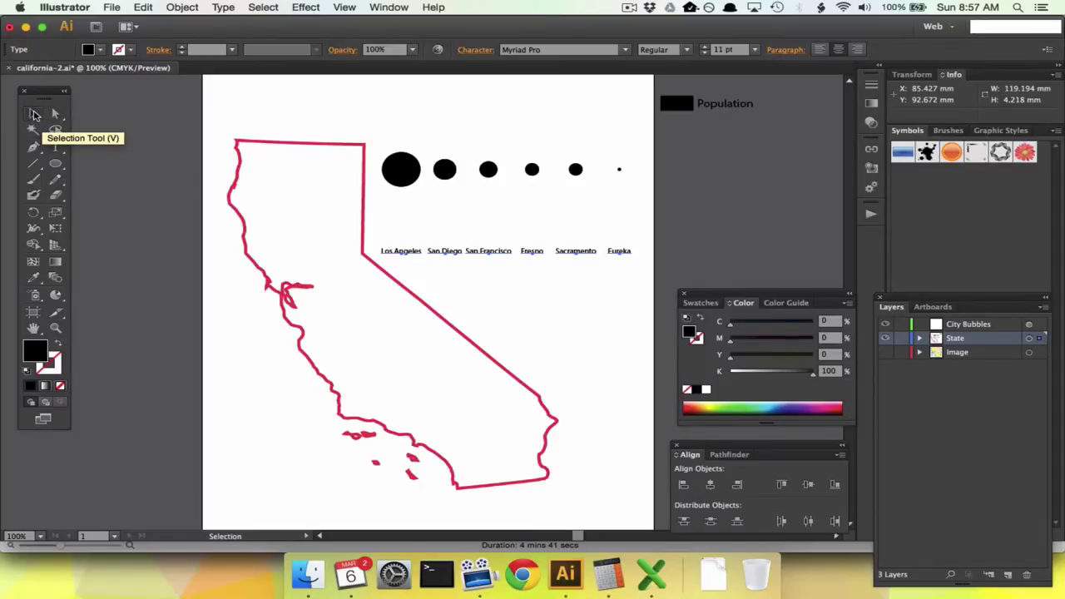
pyautogui.click(407, 166)
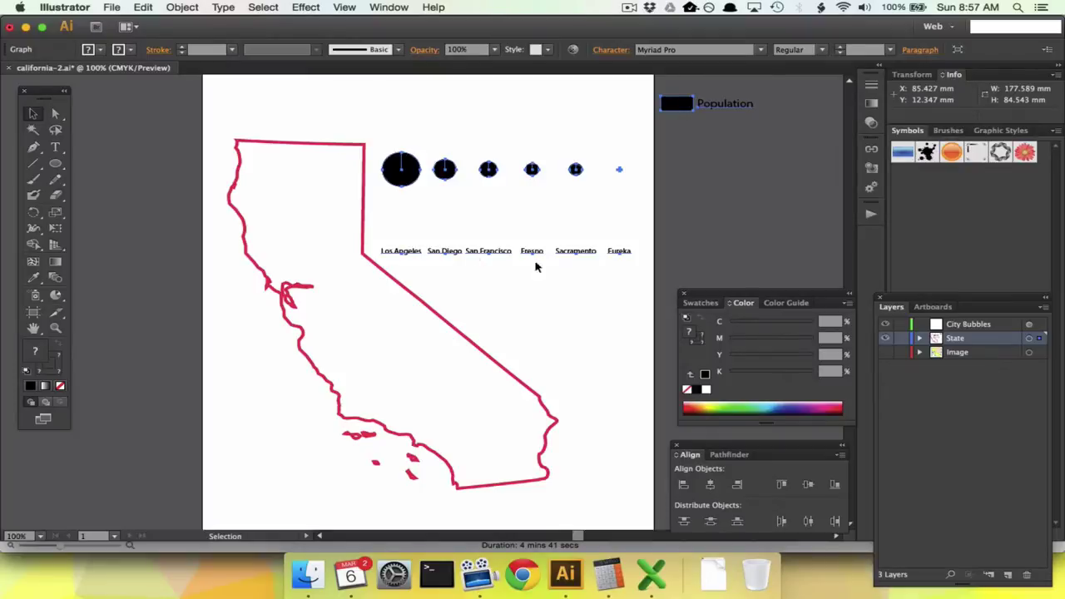
pyautogui.click(574, 296)
pyautogui.click(486, 252)
pyautogui.click(483, 305)
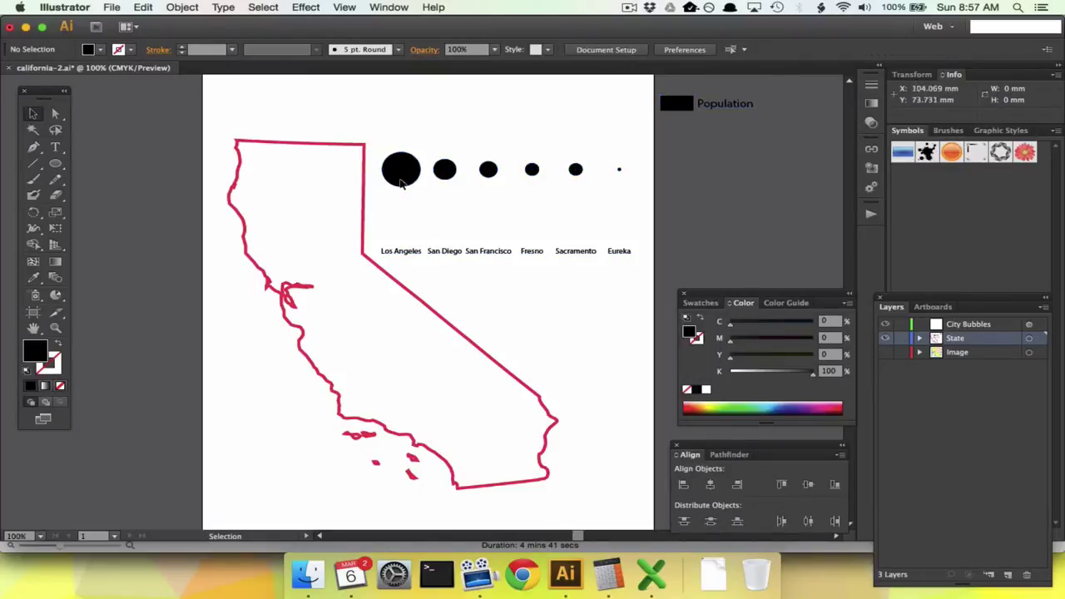
pyautogui.click(400, 169)
pyautogui.click(449, 275)
pyautogui.click(407, 257)
pyautogui.click(411, 260)
pyautogui.click(409, 258)
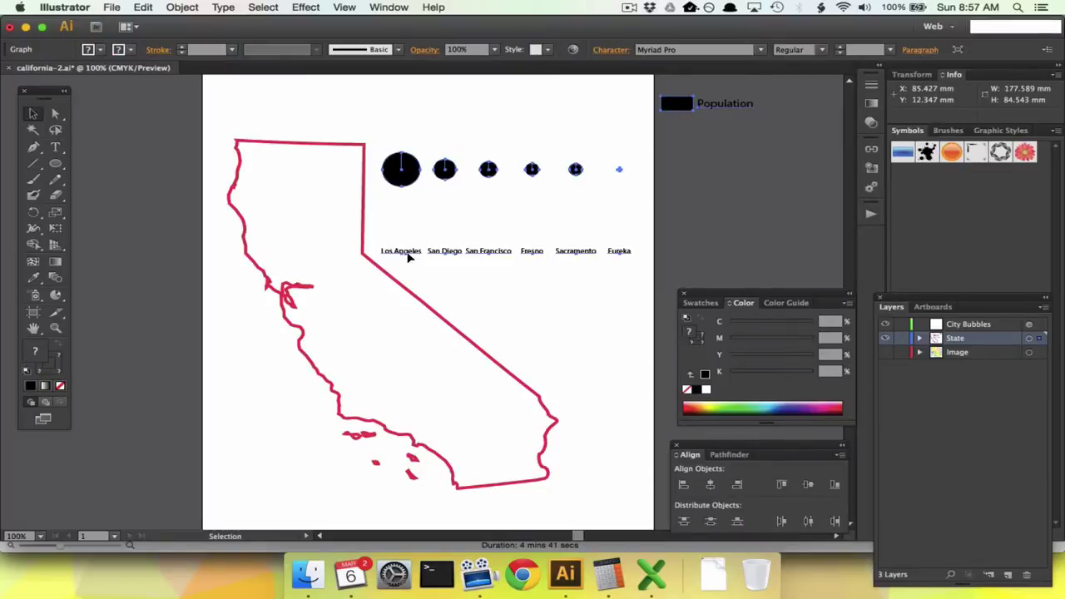
pyautogui.click(511, 301)
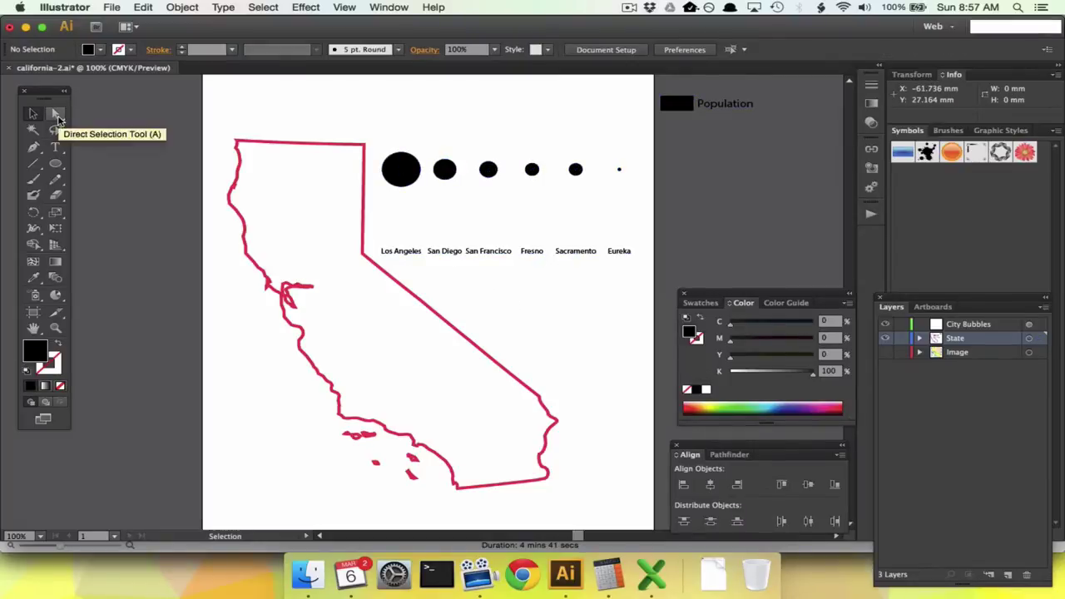
pyautogui.click(57, 117)
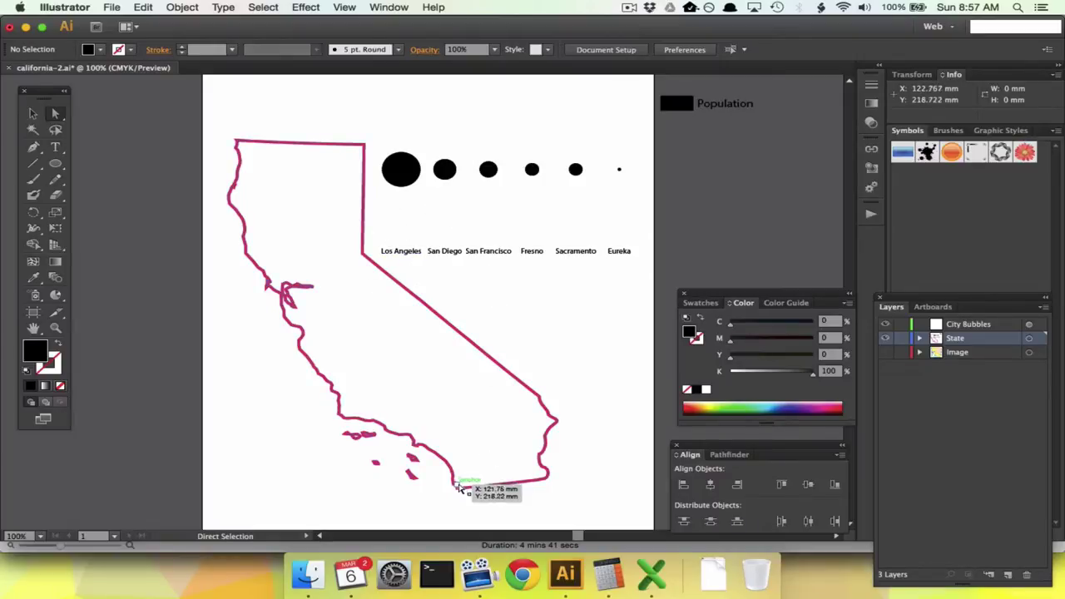
# Show the reference map and move the largest bubbles onto Los Angeles and San Diego.
pyautogui.click(885, 352)
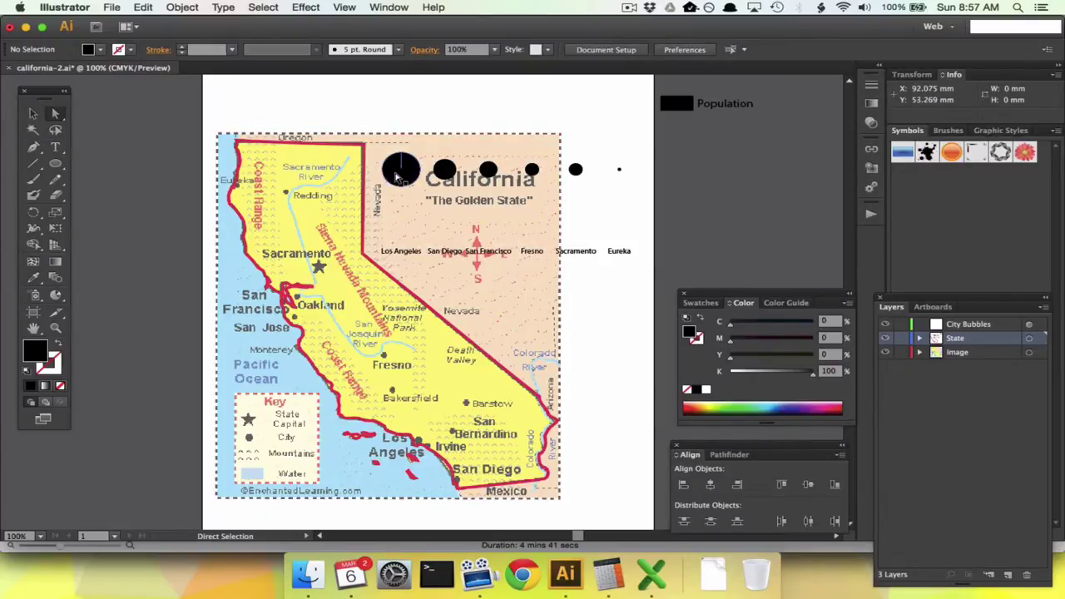
pyautogui.moveTo(397, 174); pyautogui.dragTo(418, 436)
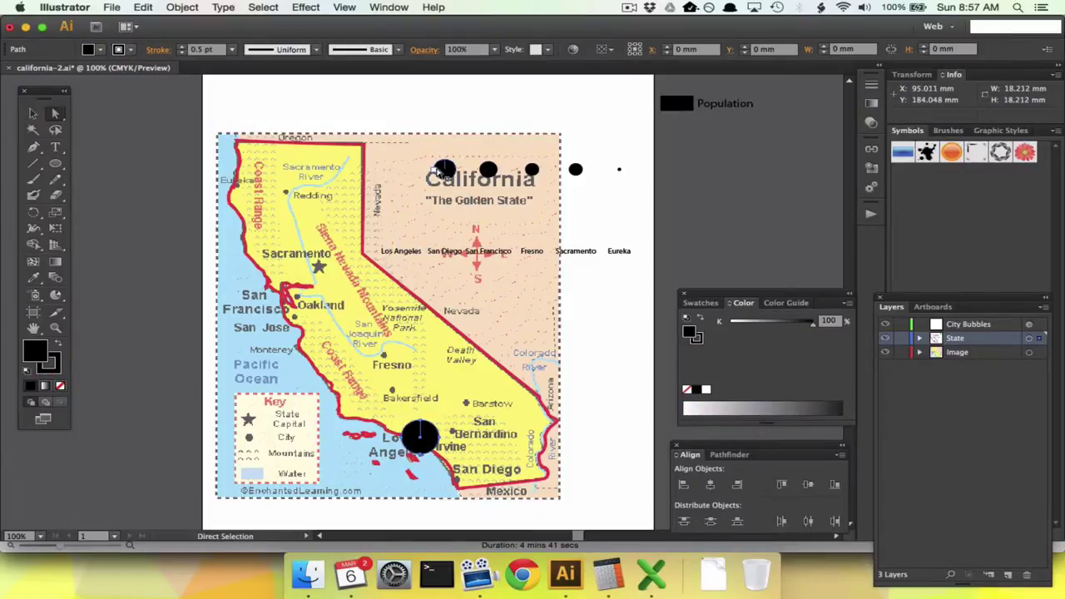
pyautogui.moveTo(444, 171); pyautogui.dragTo(456, 474)
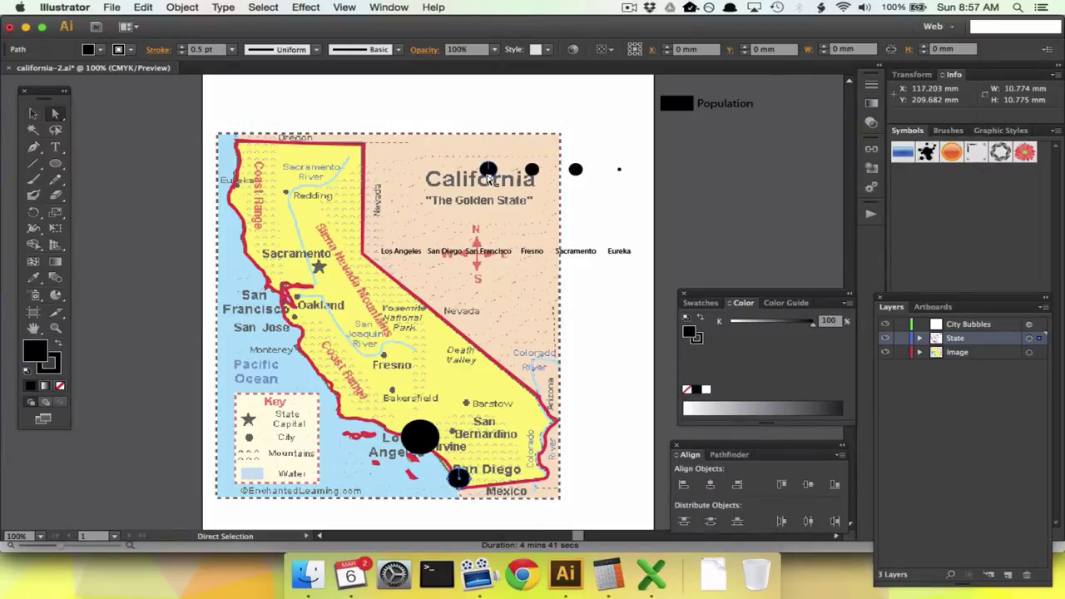
pyautogui.moveTo(486, 171); pyautogui.dragTo(433, 238)
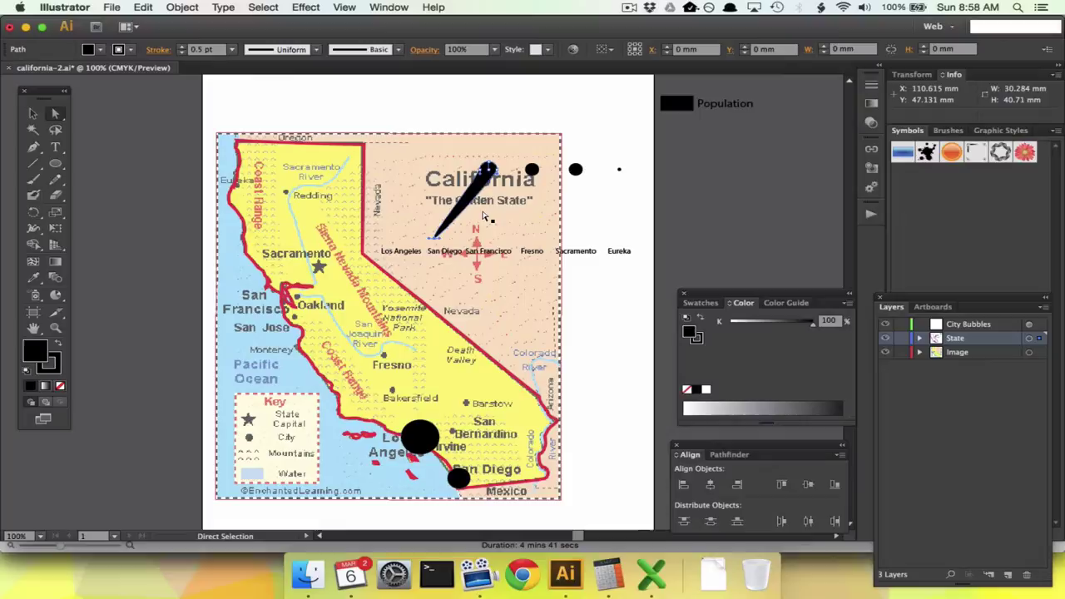
pyautogui.press('super+z')
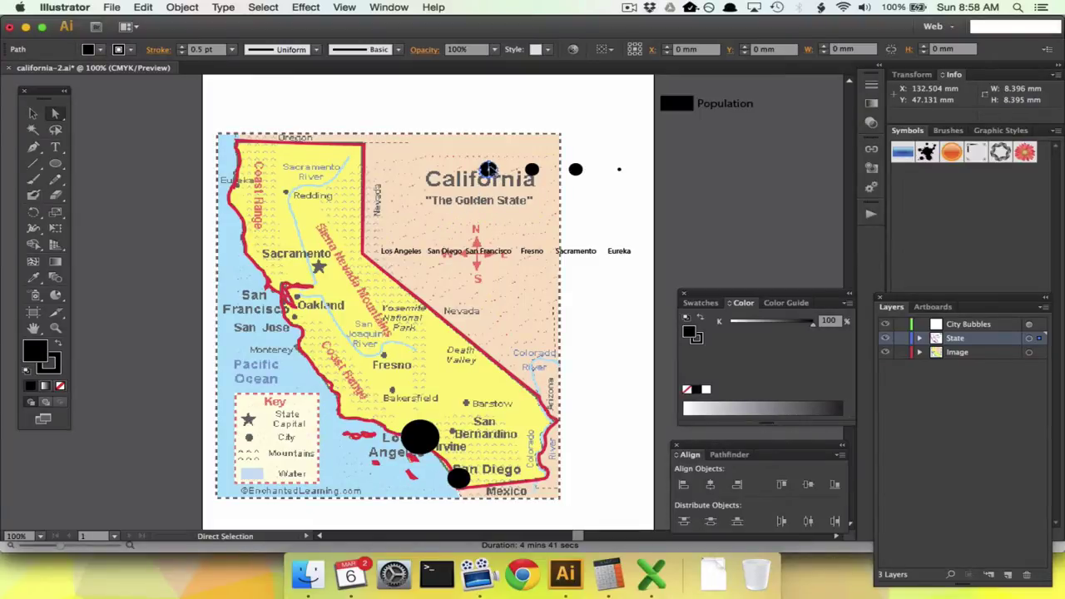
# Move the small bubbles onto Oakland/San Francisco, Fresno and the Sacramento star.
pyautogui.moveTo(487, 169); pyautogui.dragTo(287, 291)
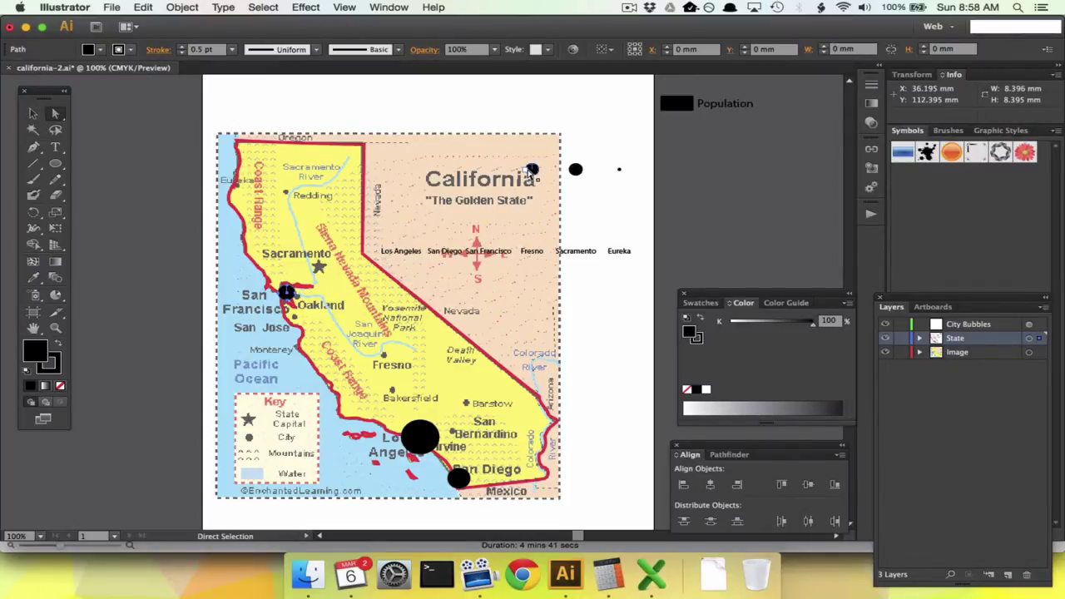
pyautogui.moveTo(531, 169); pyautogui.dragTo(383, 358)
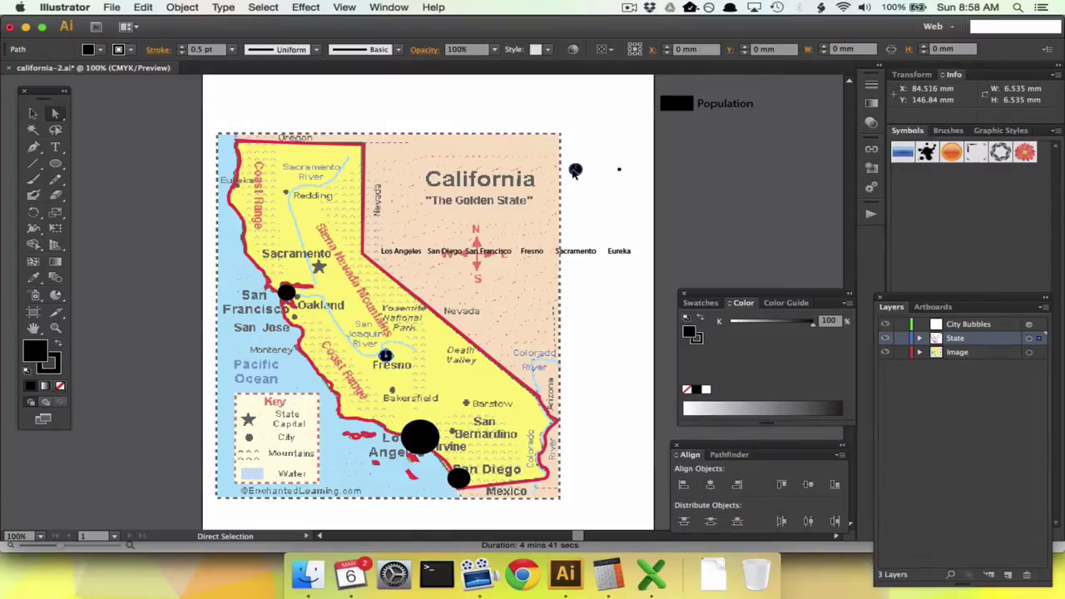
pyautogui.moveTo(575, 171); pyautogui.dragTo(320, 265)
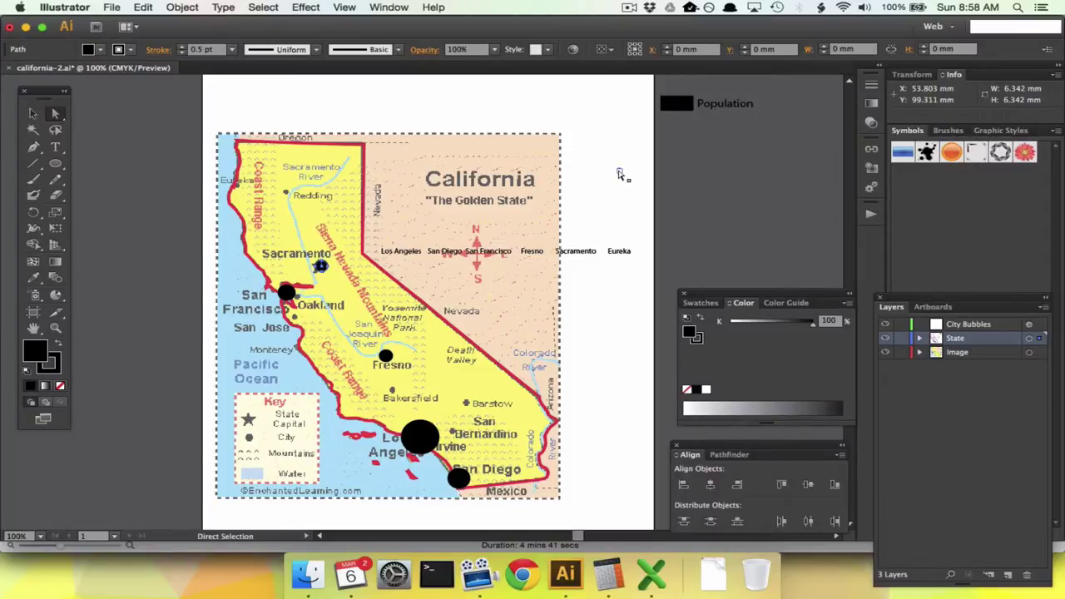
# Undo the stray line and anchor edits, then move the tiny dot from beside the map onto Eureka.
pyautogui.moveTo(619, 172); pyautogui.dragTo(539, 238)
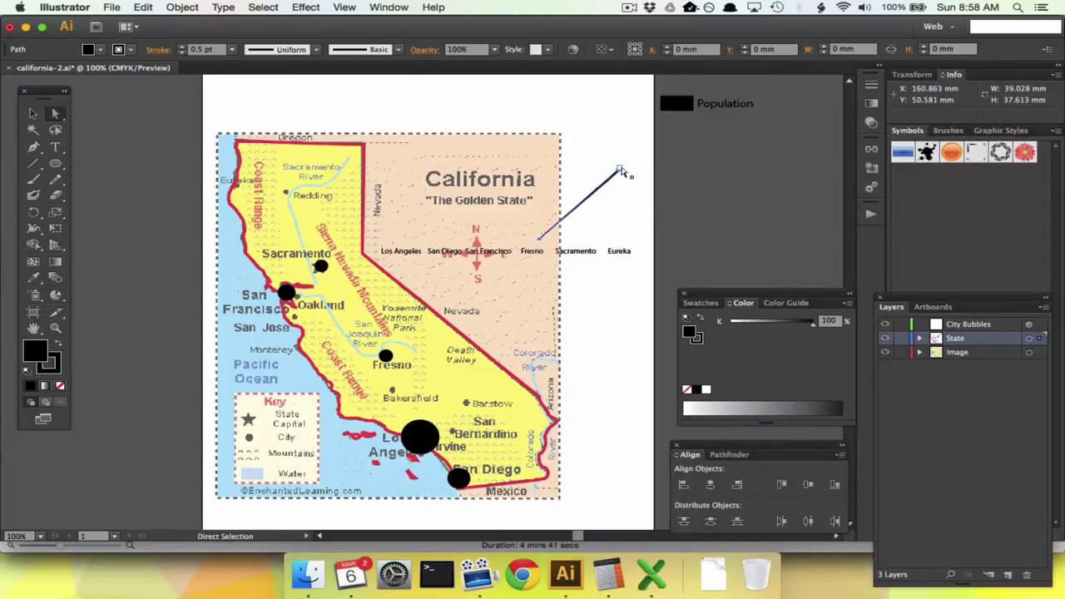
pyautogui.press('v')
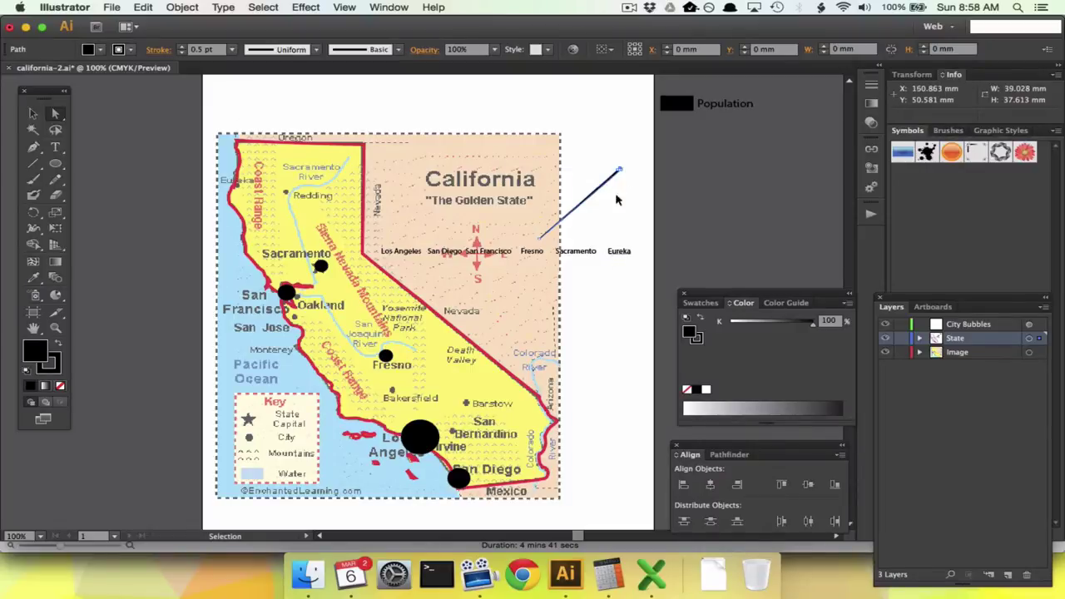
pyautogui.press('super+z')
pyautogui.moveTo(603, 152)
pyautogui.mouseDown()
pyautogui.moveTo(639, 193)
pyautogui.moveTo(610, 173)
pyautogui.moveTo(541, 196)
pyautogui.moveTo(396, 207)
pyautogui.moveTo(254, 187)
pyautogui.mouseUp()
pyautogui.hotkey('ctrl', 'z')
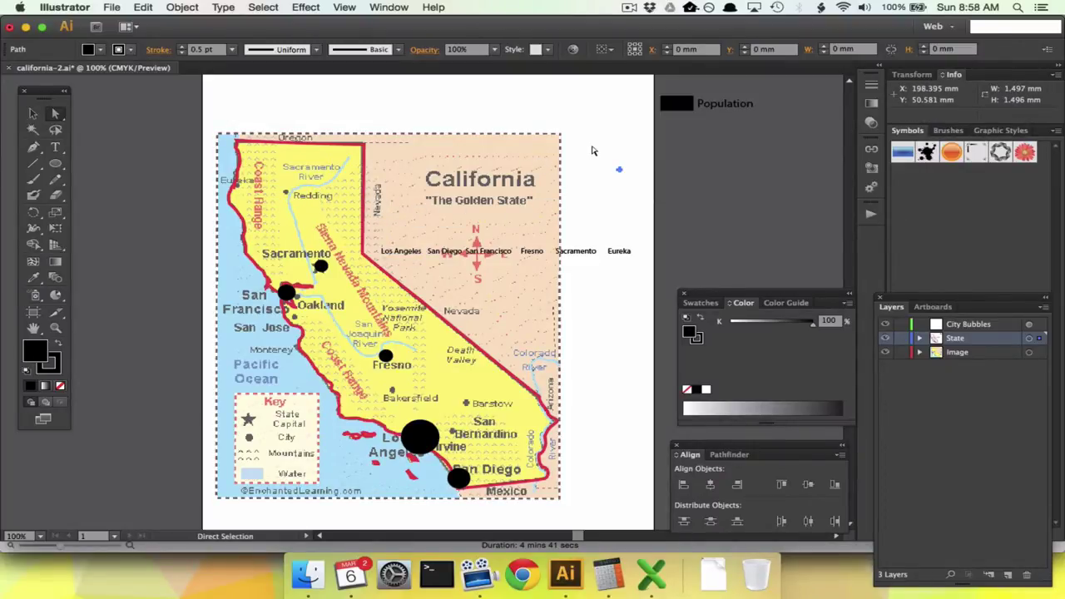
pyautogui.click(594, 152)
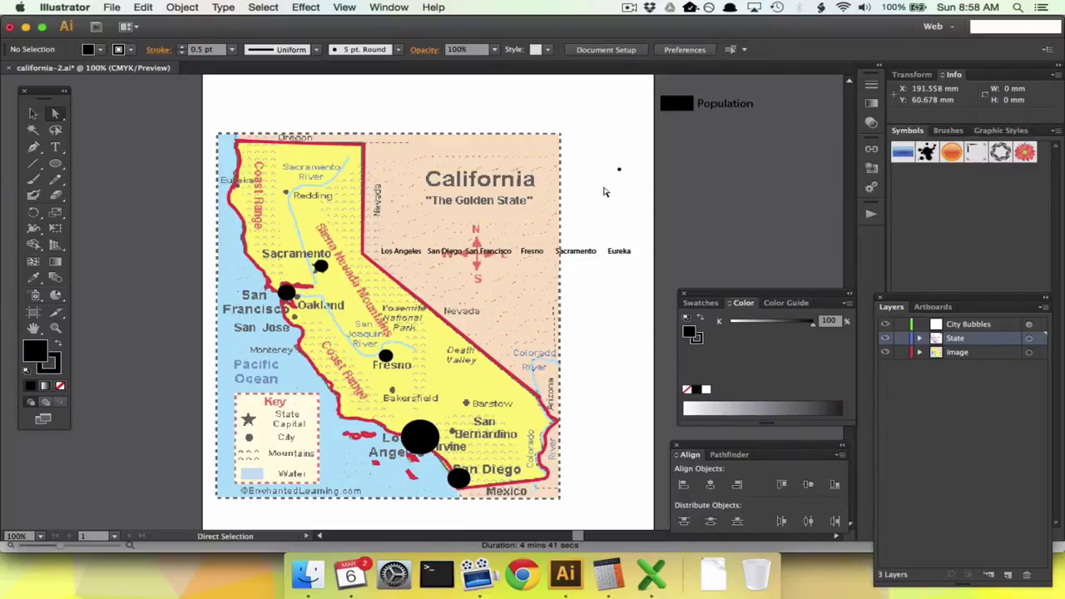
pyautogui.moveTo(605, 188); pyautogui.dragTo(634, 155)
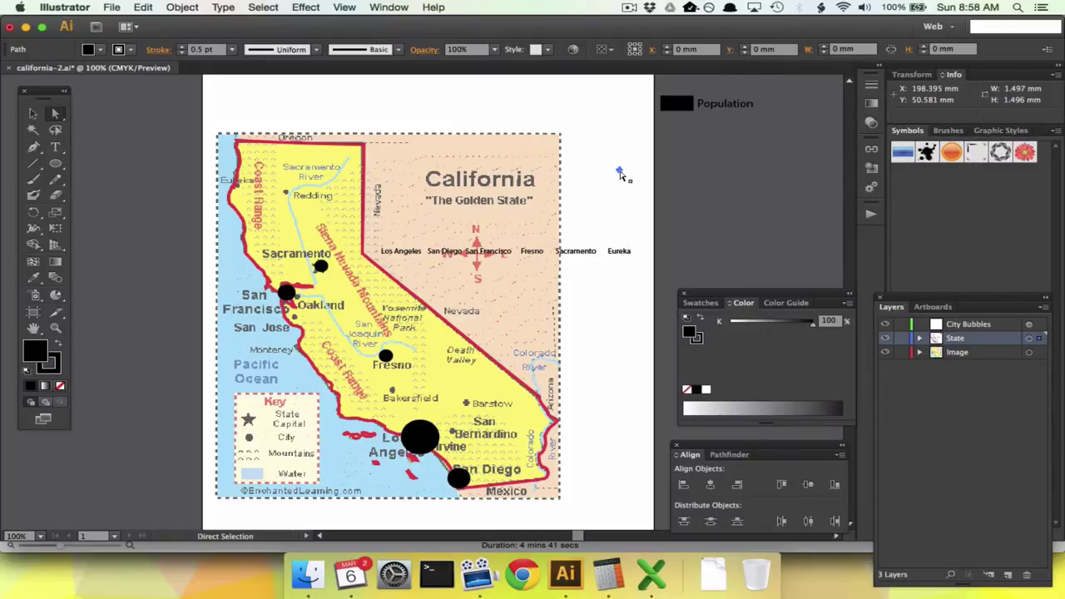
pyautogui.moveTo(619, 173); pyautogui.dragTo(236, 188)
# Hide the Image layer's reference map, then select the city label row and the Population legend.
pyautogui.click(886, 353)
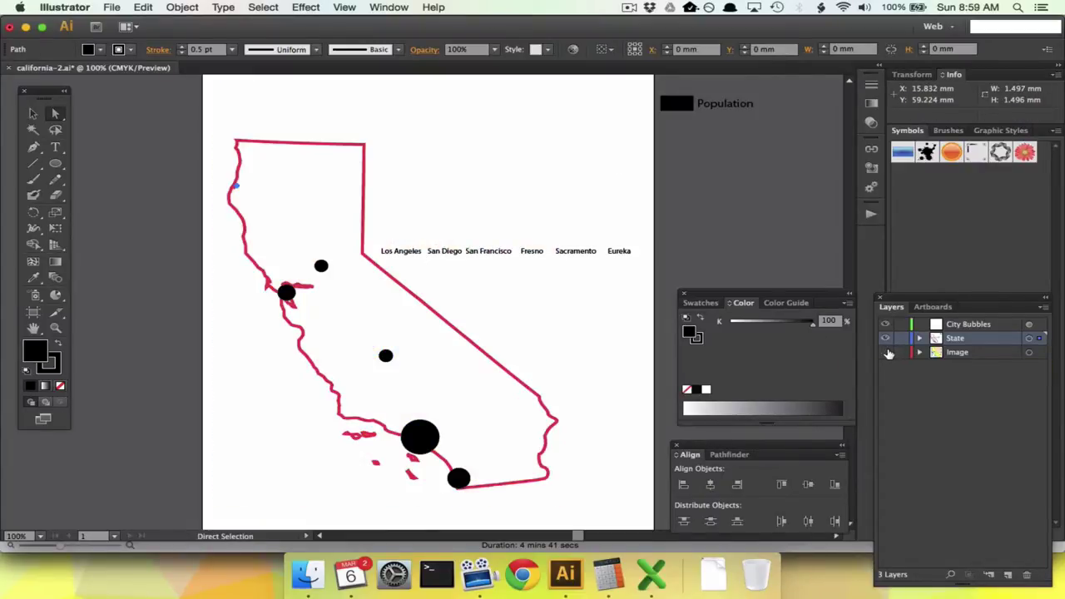
pyautogui.click(432, 190)
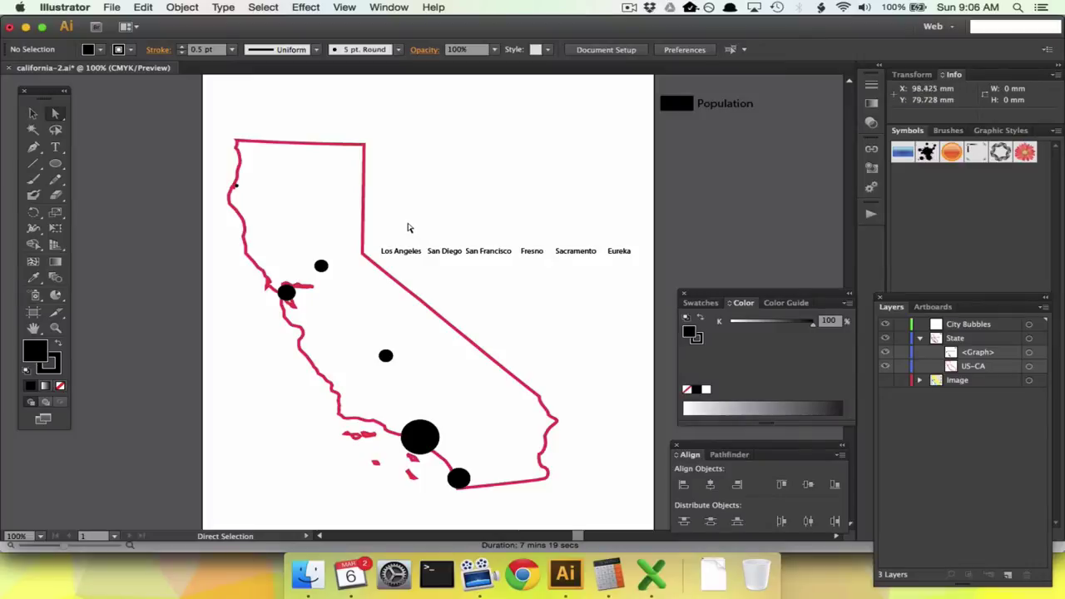
pyautogui.moveTo(408, 227); pyautogui.dragTo(642, 269)
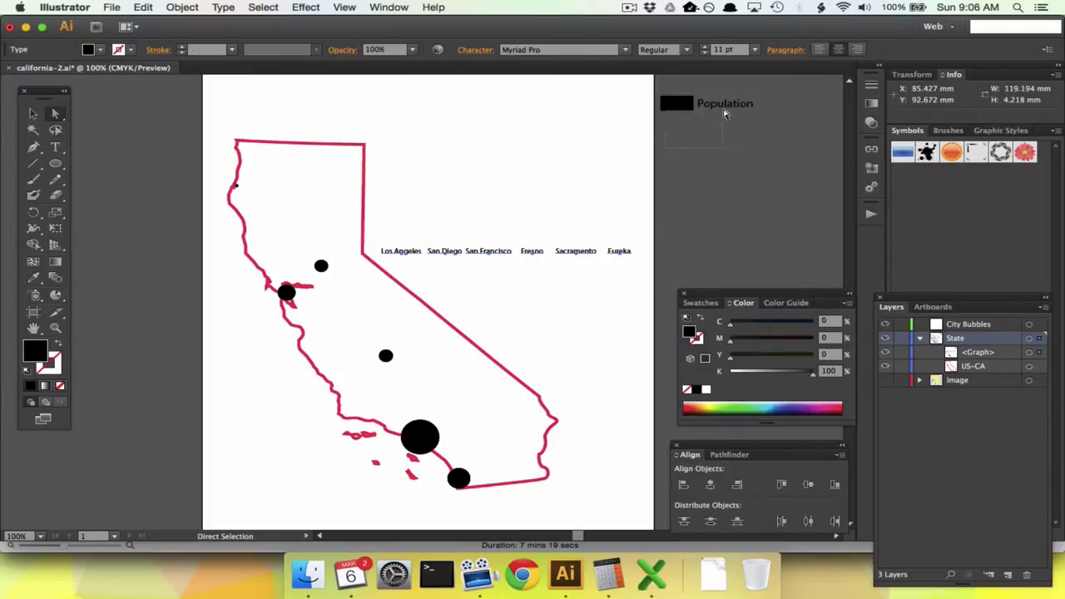
pyautogui.keyDown('shift'); pyautogui.click(676, 104); pyautogui.keyUp('shift')
# Check each bubble's size from Los Angeles and San Francisco to Eureka, and toggle the State layer's contents.
pyautogui.click(416, 445)
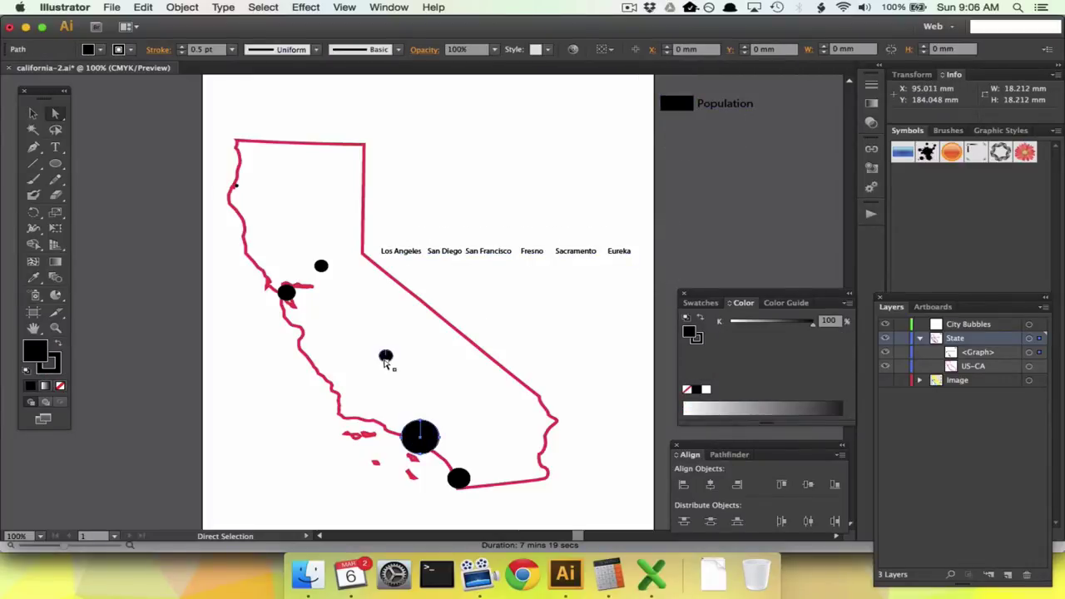
pyautogui.click(385, 356)
pyautogui.click(322, 267)
pyautogui.click(287, 295)
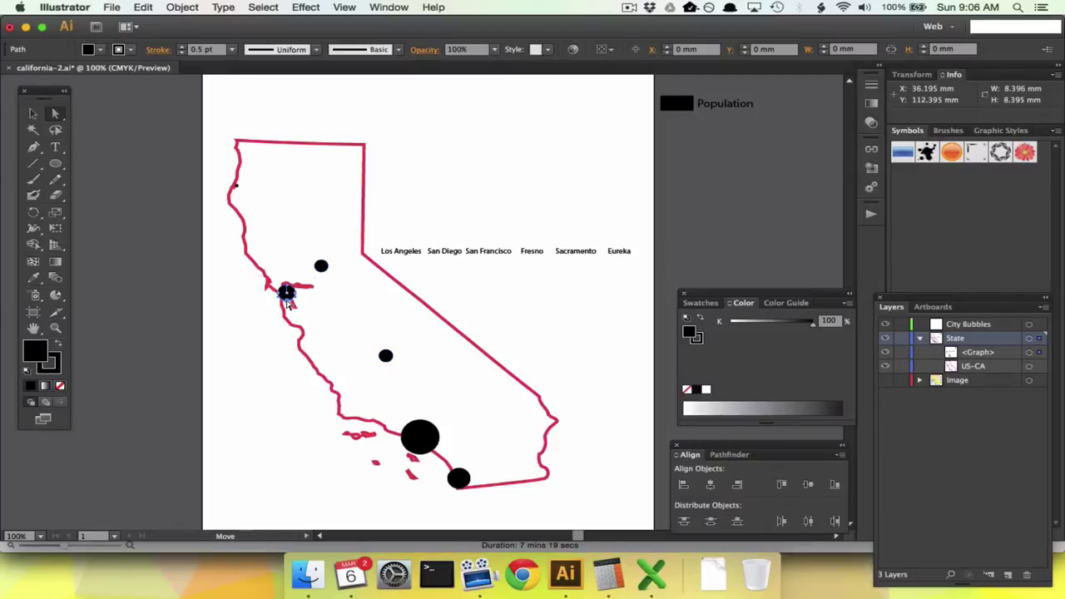
pyautogui.click(237, 190)
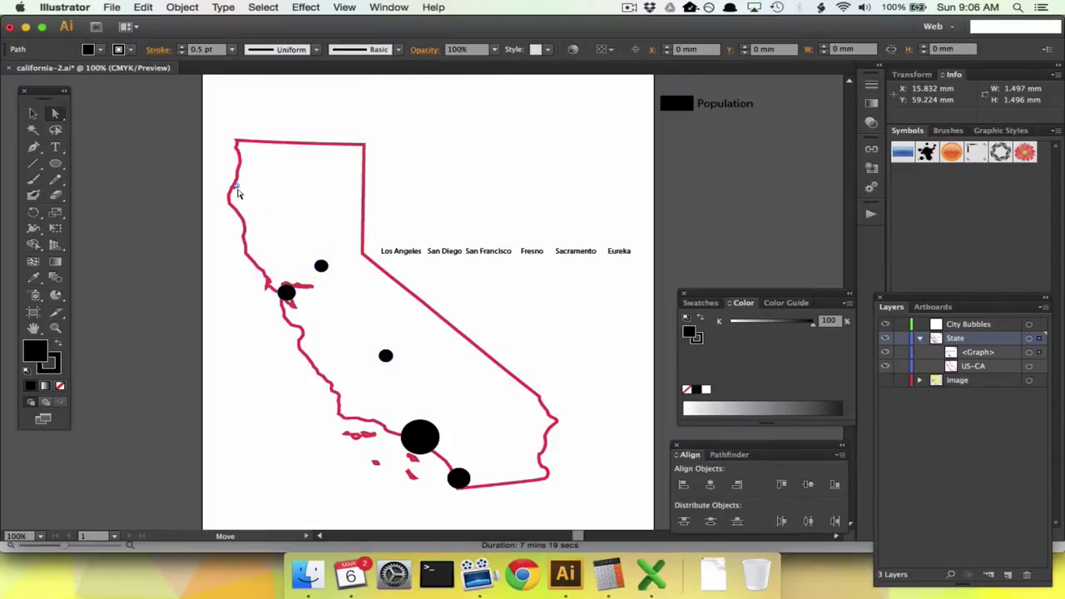
pyautogui.click(455, 359)
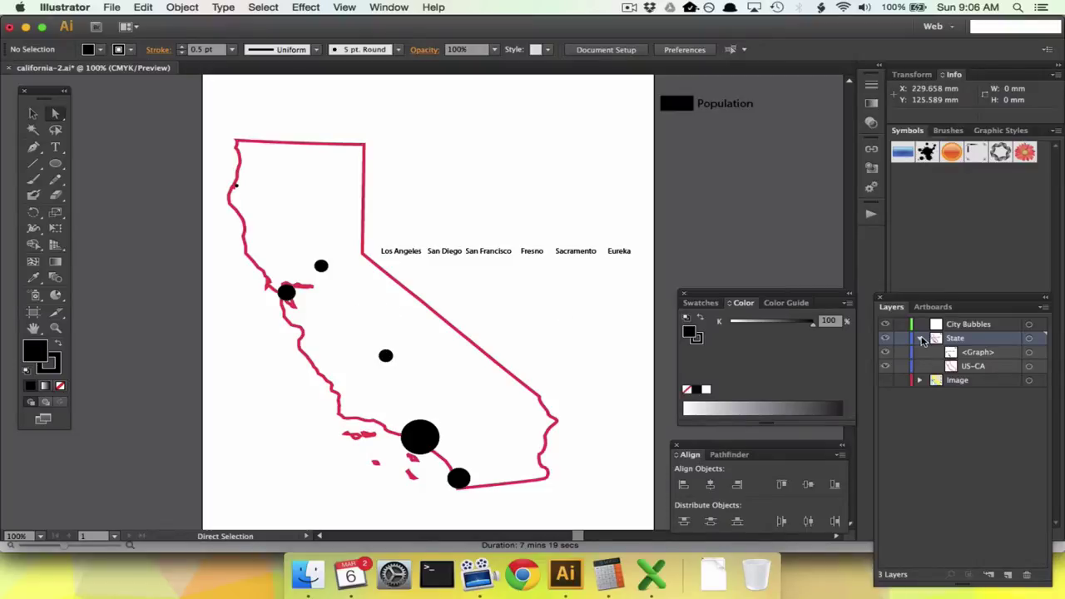
pyautogui.click(921, 337)
pyautogui.click(920, 338)
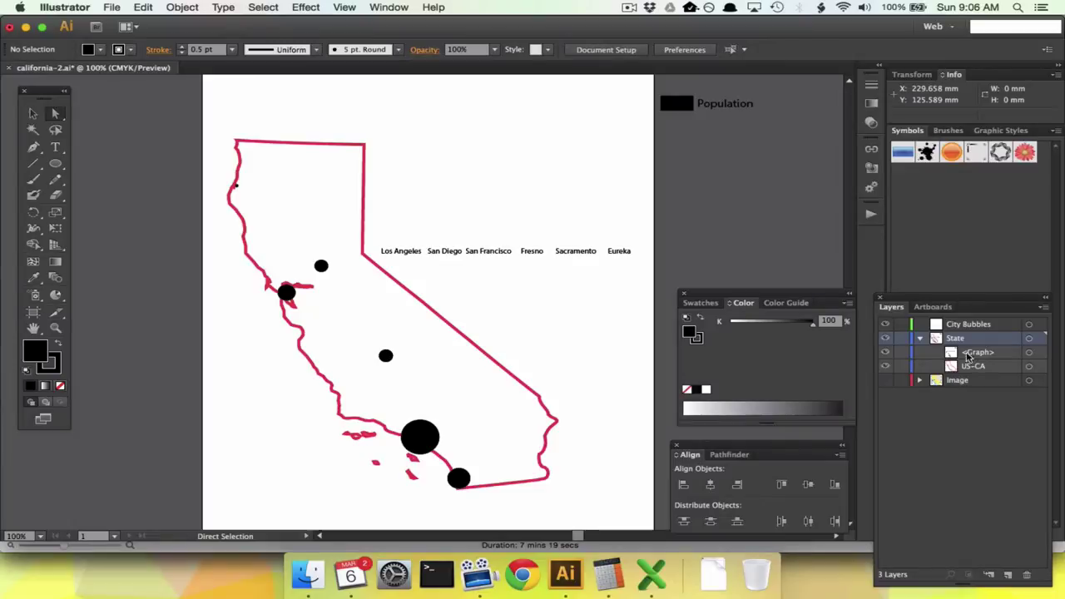
# Replace the empty City Bubbles layer with a new top layer named City Bubbles.
pyautogui.click(969, 326)
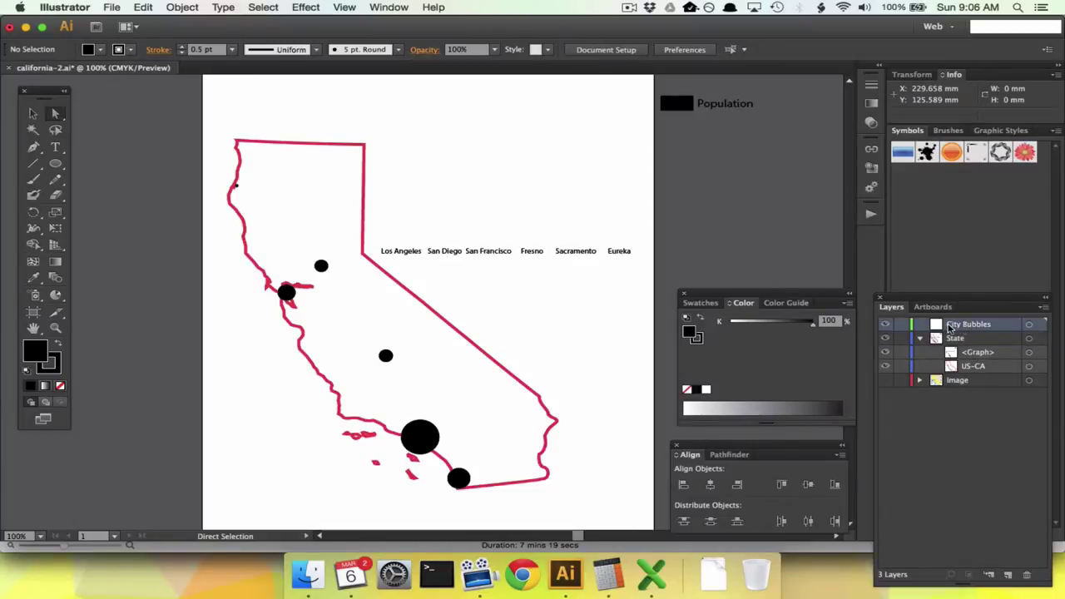
pyautogui.click(1027, 574)
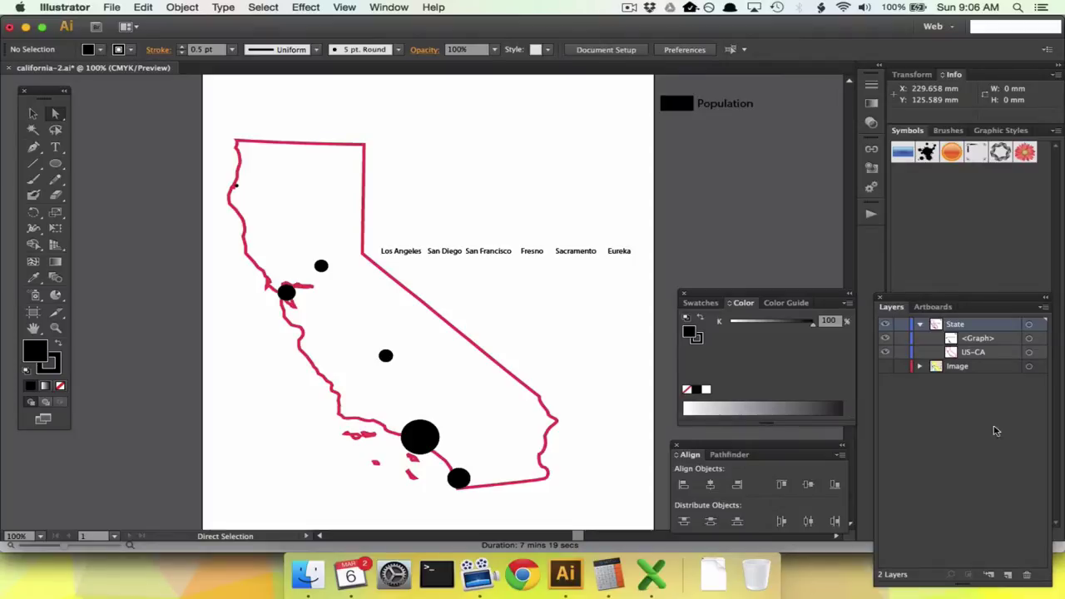
pyautogui.click(1008, 576)
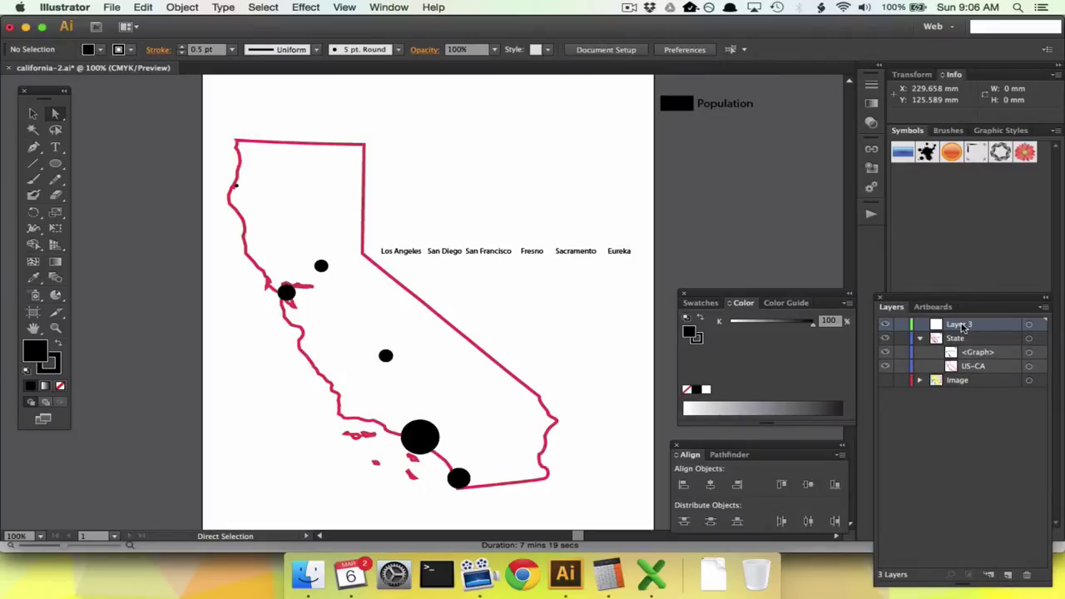
pyautogui.doubleClick(958, 324)
pyautogui.write('City Bubbles')
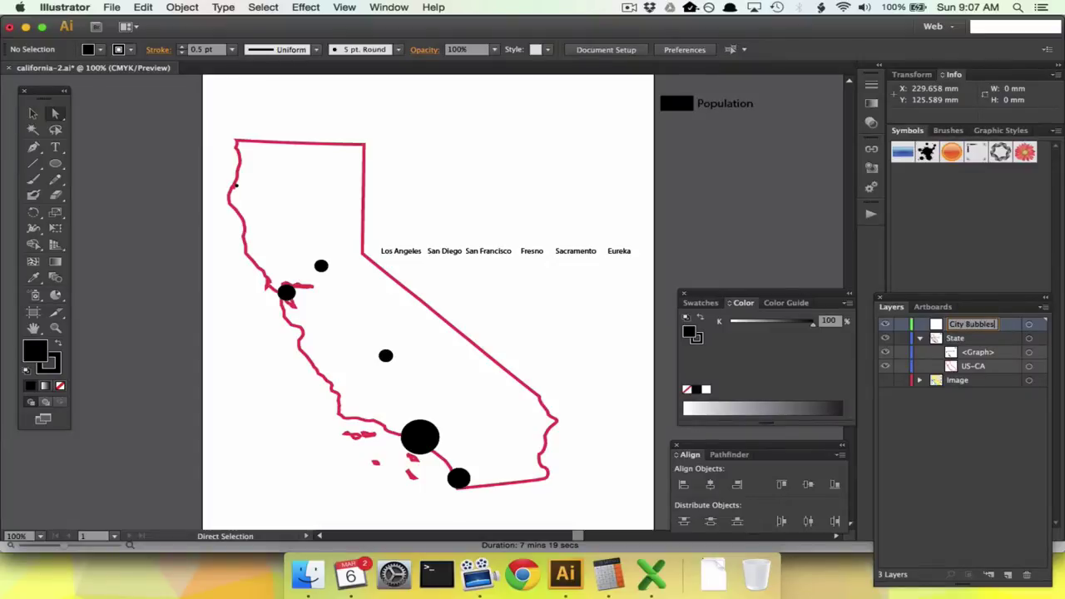
pyautogui.press('Return')
# Move the <Graph> sublayer from the State layer into City Bubbles and show its contents.
pyautogui.click(980, 354)
pyautogui.moveTo(988, 356); pyautogui.dragTo(968, 324)
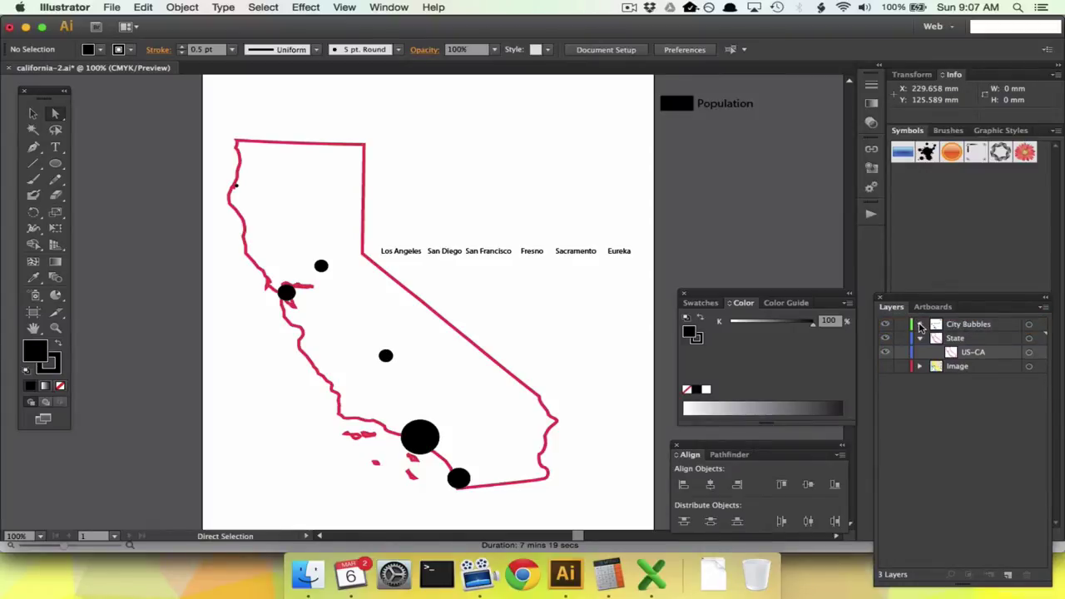
pyautogui.click(920, 325)
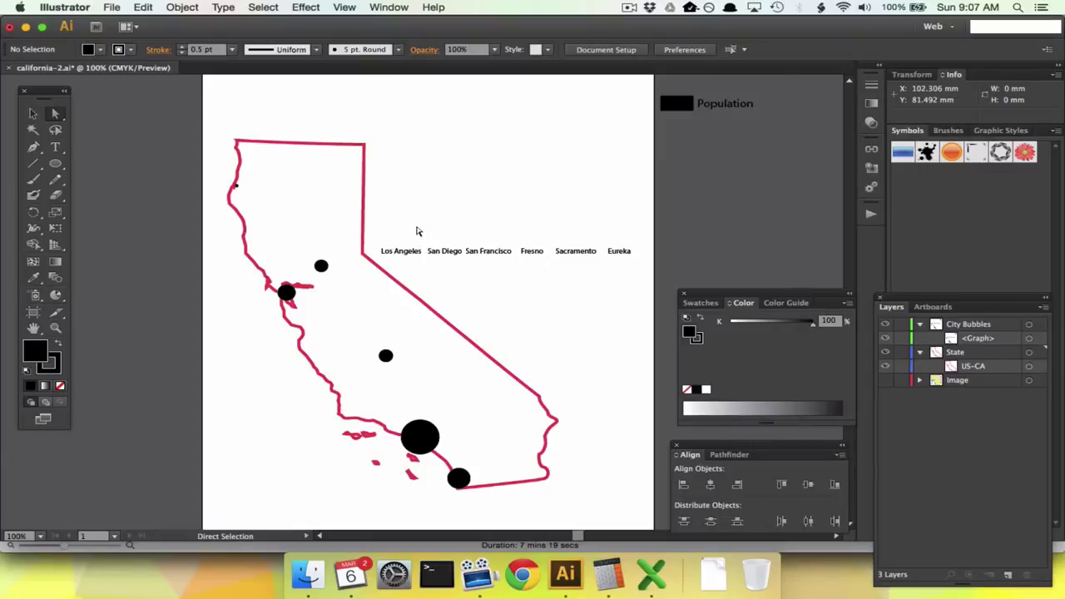
# Delete the row of city labels; the Population legend's deletion is refused with a warning.
pyautogui.moveTo(397, 229); pyautogui.dragTo(623, 260)
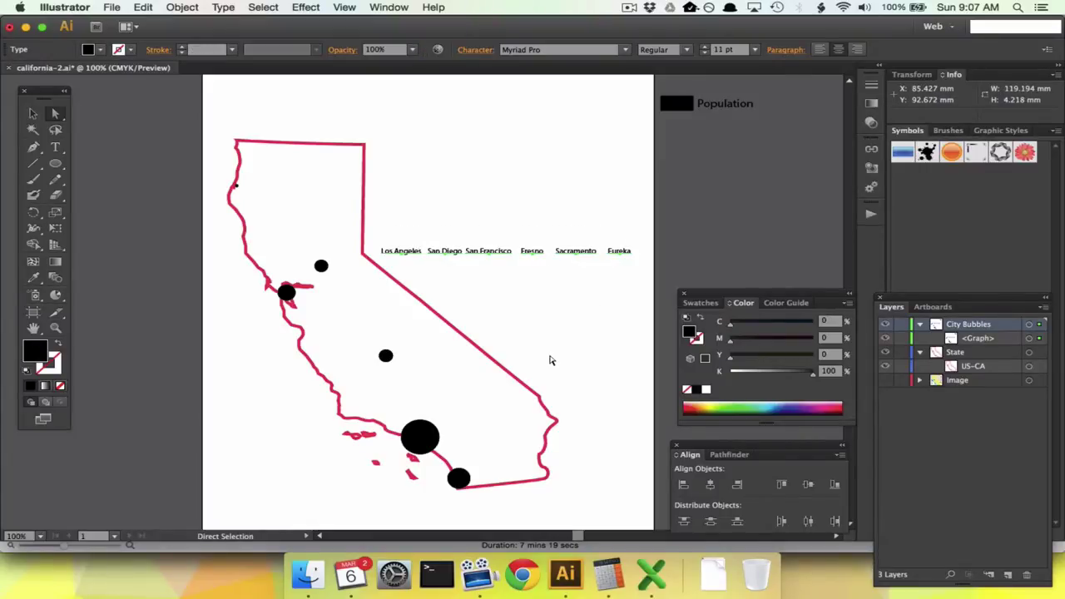
pyautogui.press('Delete')
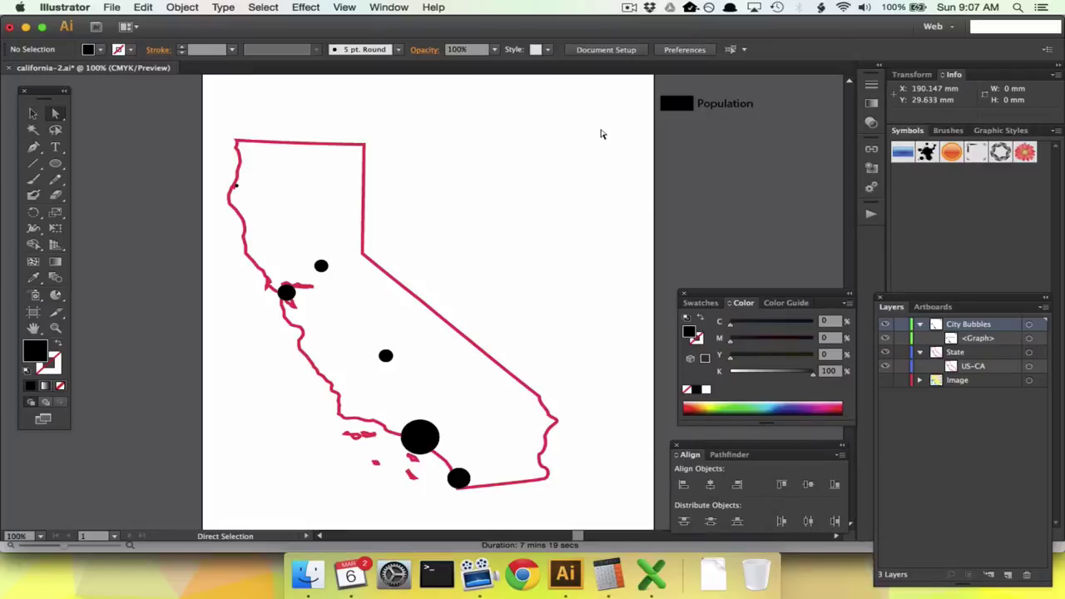
pyautogui.moveTo(632, 139); pyautogui.dragTo(775, 94)
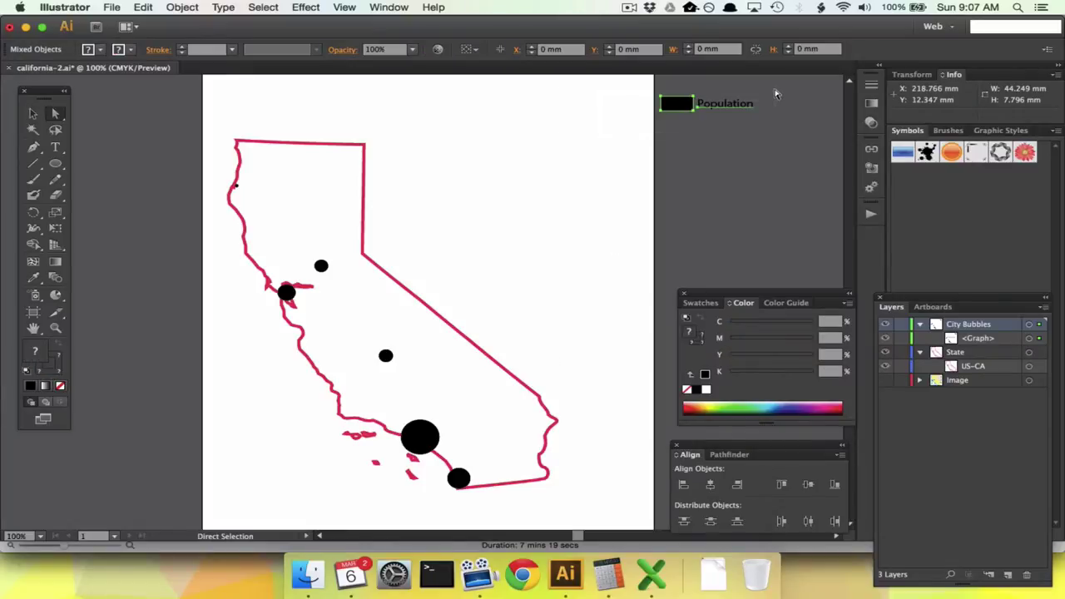
pyautogui.press('Delete')
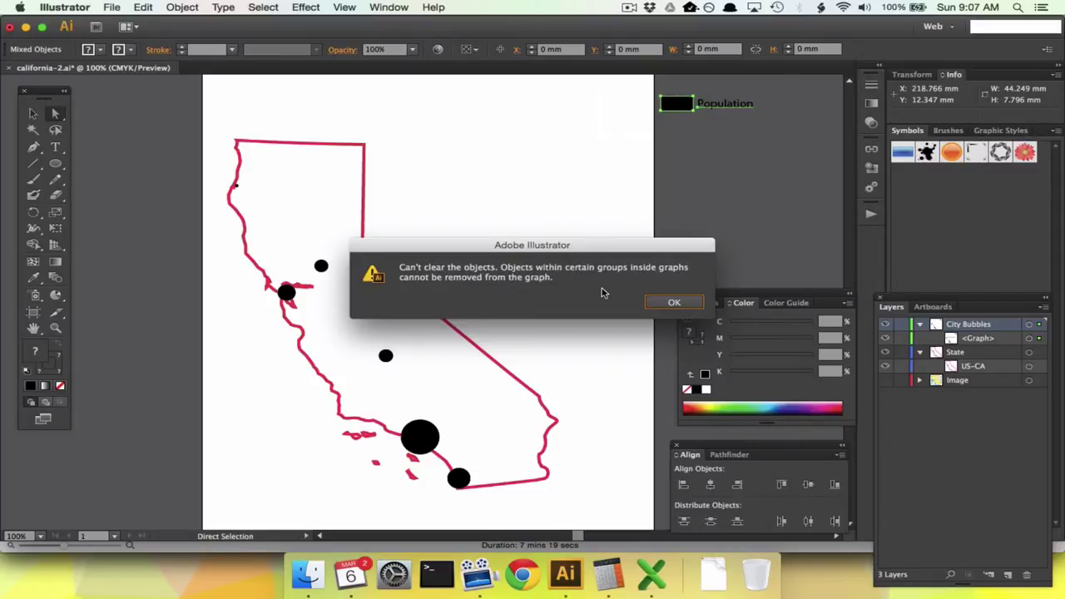
pyautogui.click(672, 303)
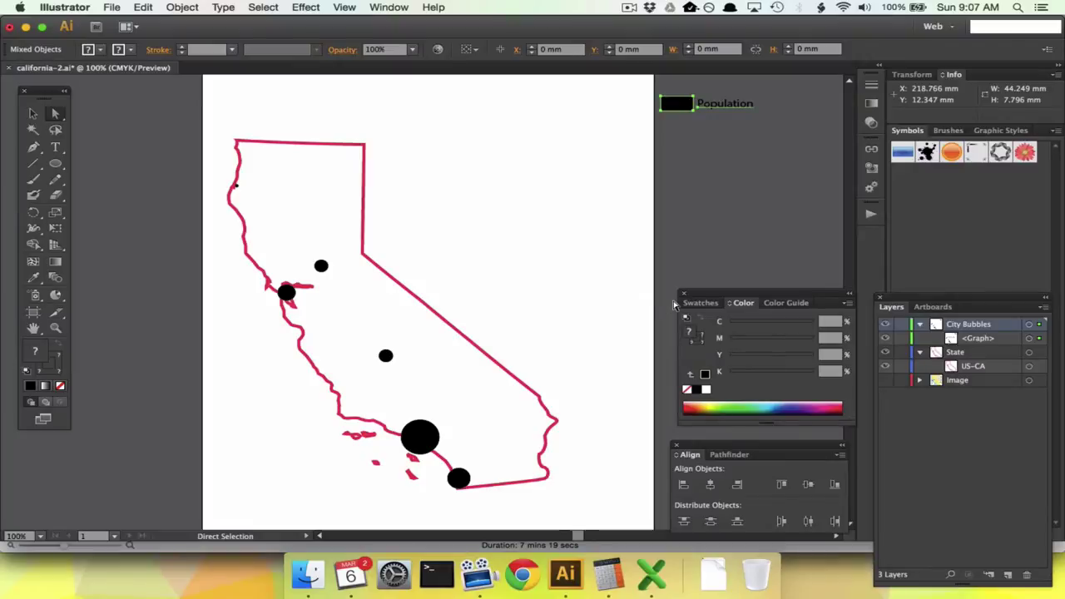
# Select the whole bubble graph and ungroup it, accepting the graph warning.
pyautogui.click(35, 114)
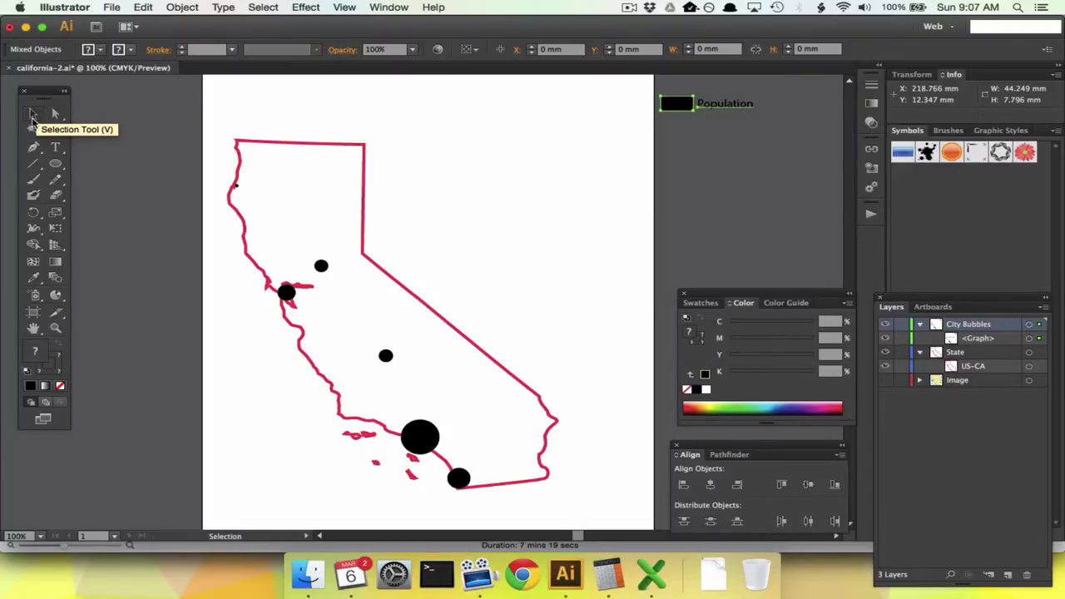
pyautogui.click(321, 268)
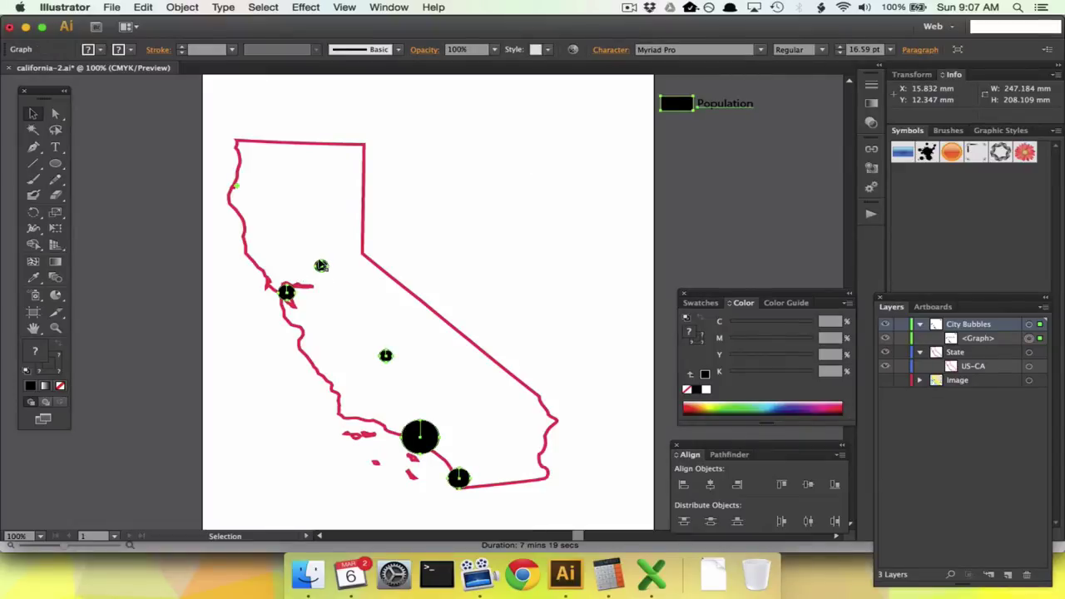
pyautogui.click(187, 6)
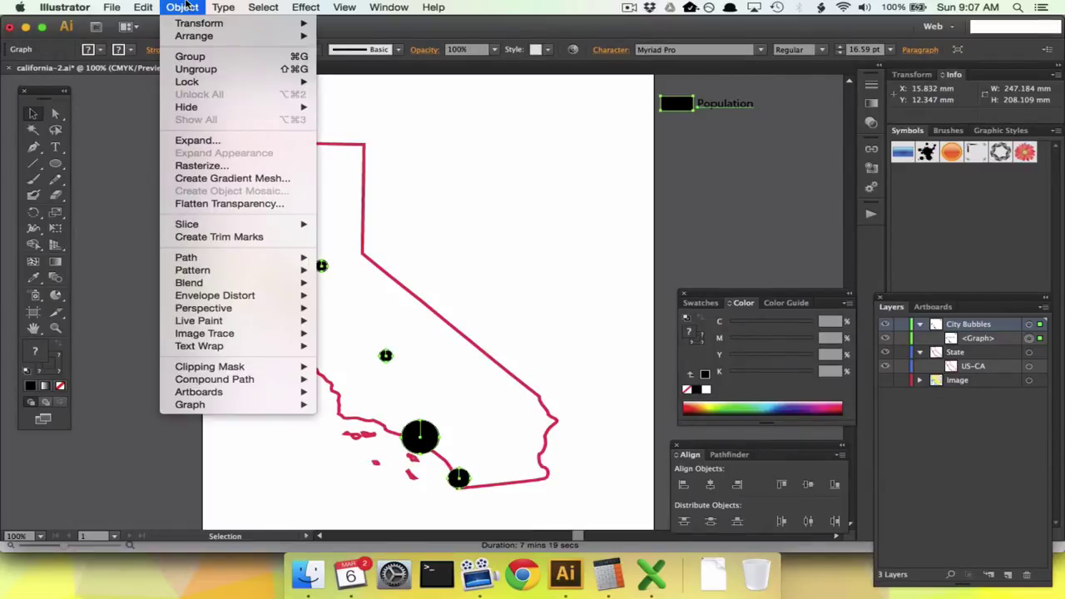
pyautogui.click(199, 69)
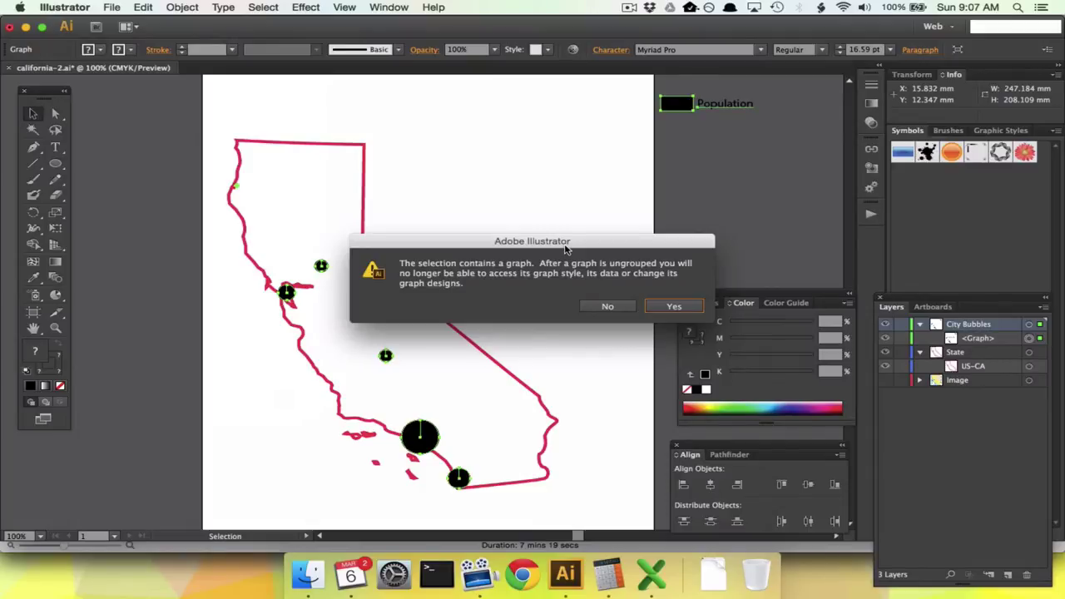
pyautogui.click(672, 307)
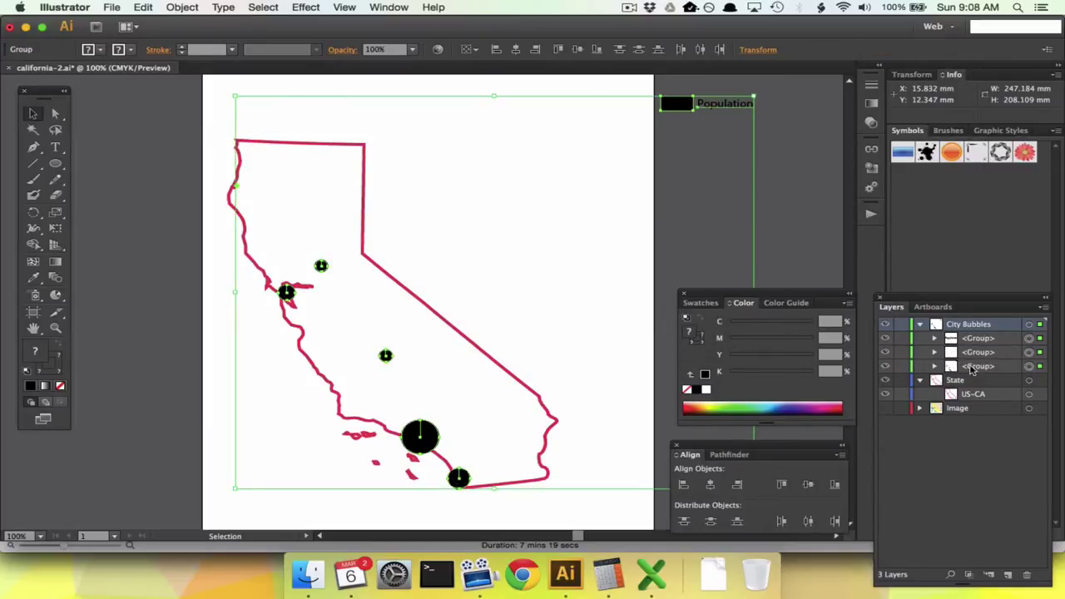
# Inspect the three resulting groups in the City Bubbles layer, expanding and collapsing them.
pyautogui.click(978, 339)
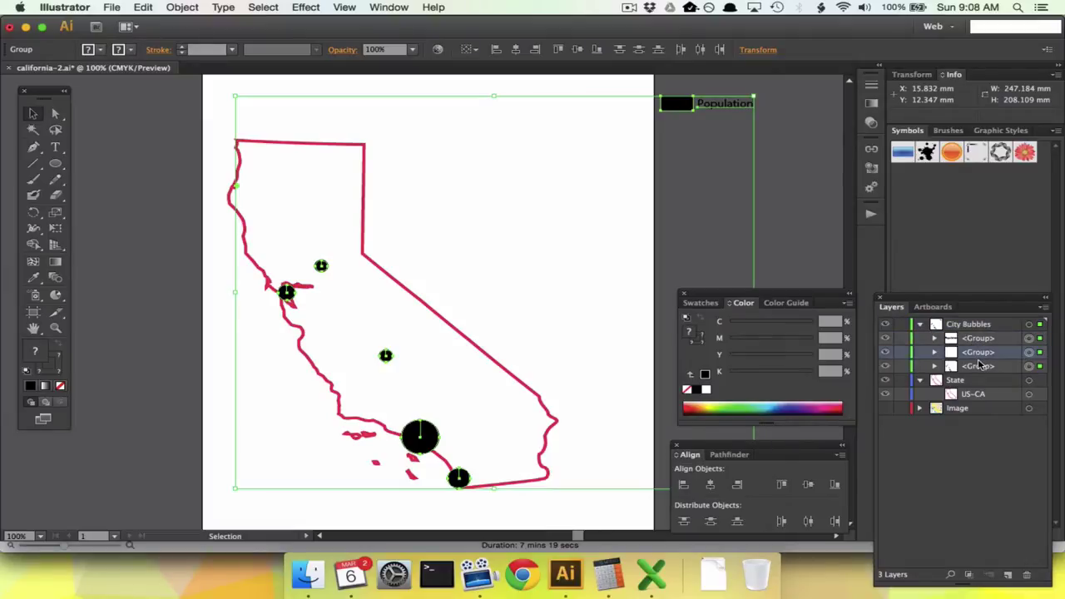
pyautogui.click(967, 326)
pyautogui.click(979, 339)
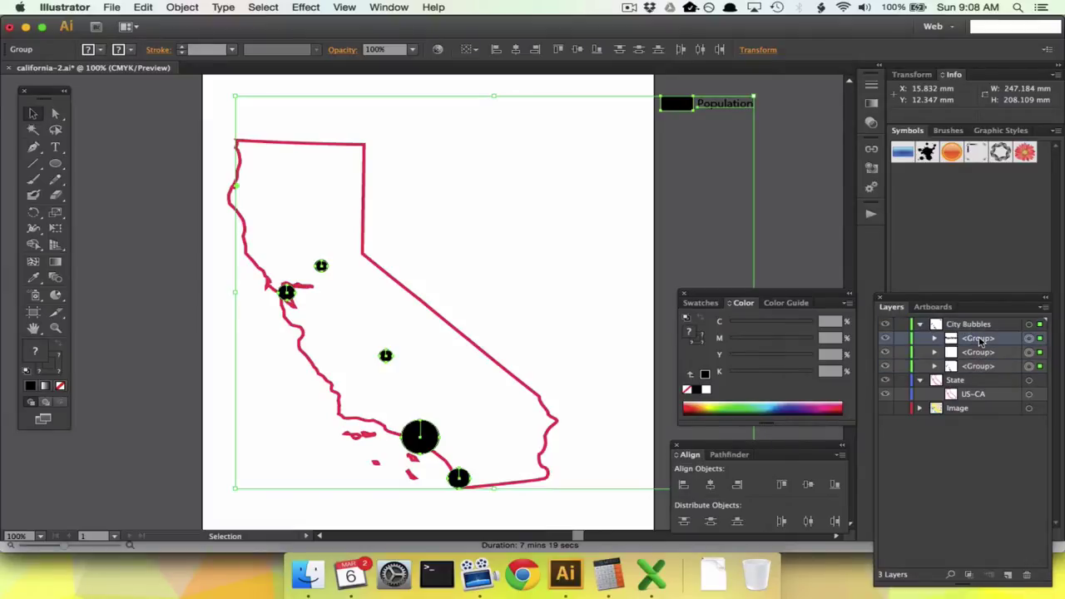
pyautogui.click(934, 367)
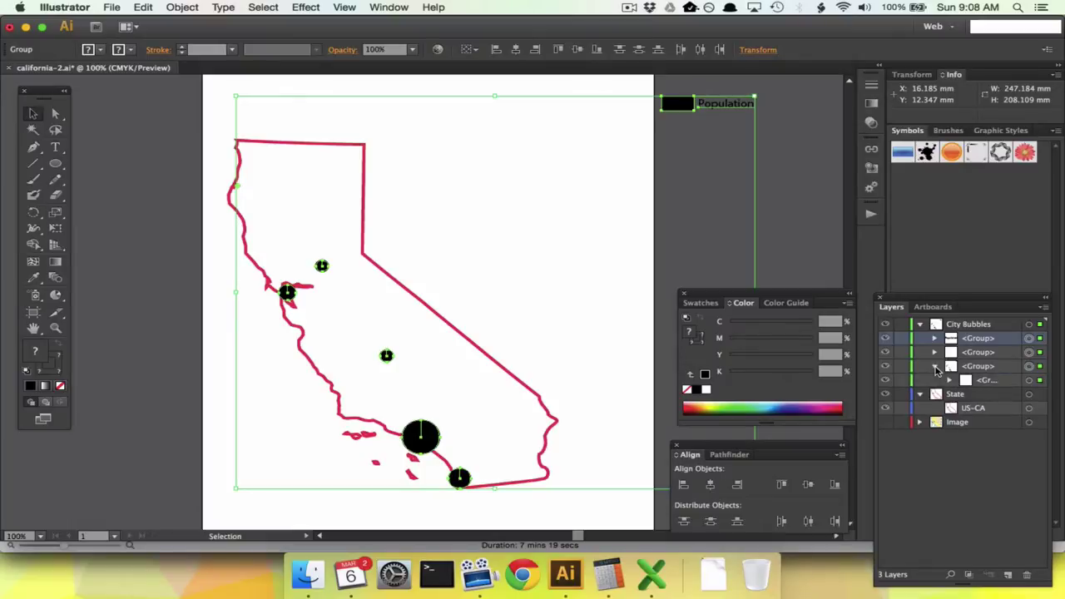
pyautogui.click(934, 353)
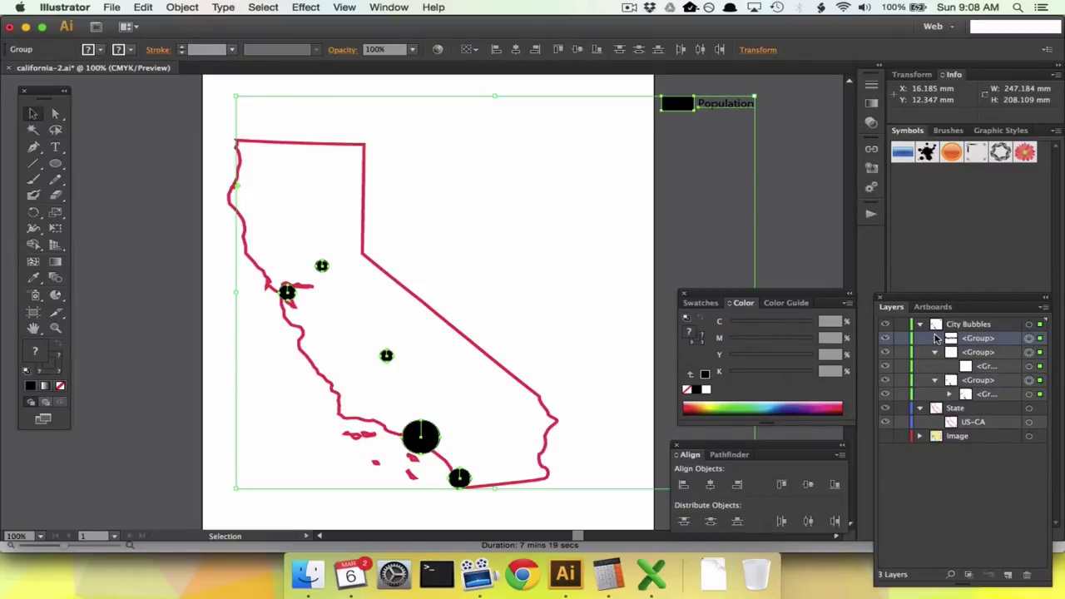
pyautogui.click(934, 353)
pyautogui.click(935, 367)
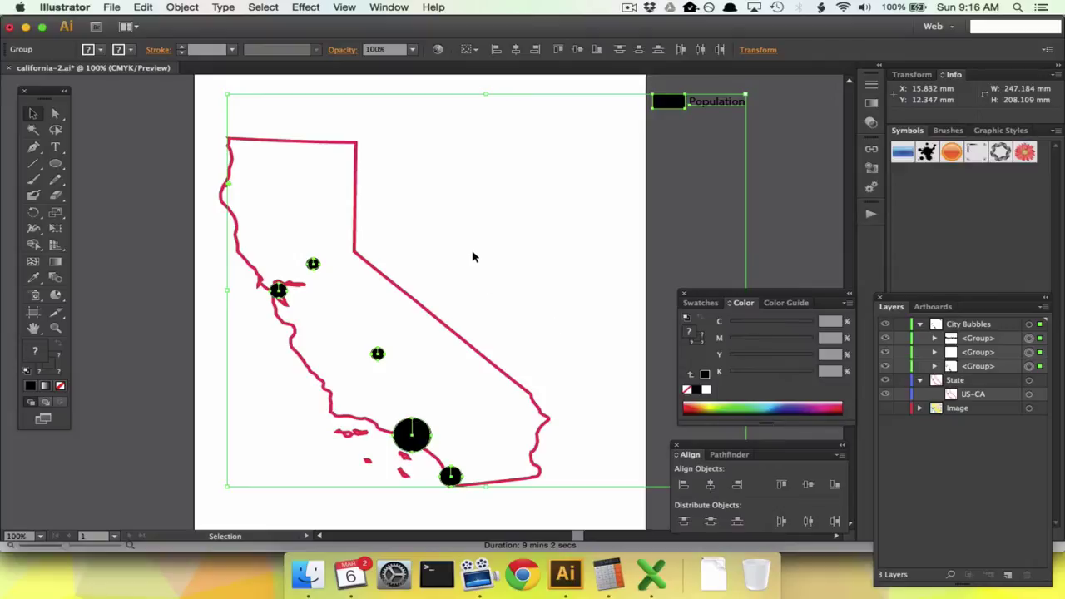
# Delete the Population legend swatch and label with Direct Selection.
pyautogui.click(143, 126)
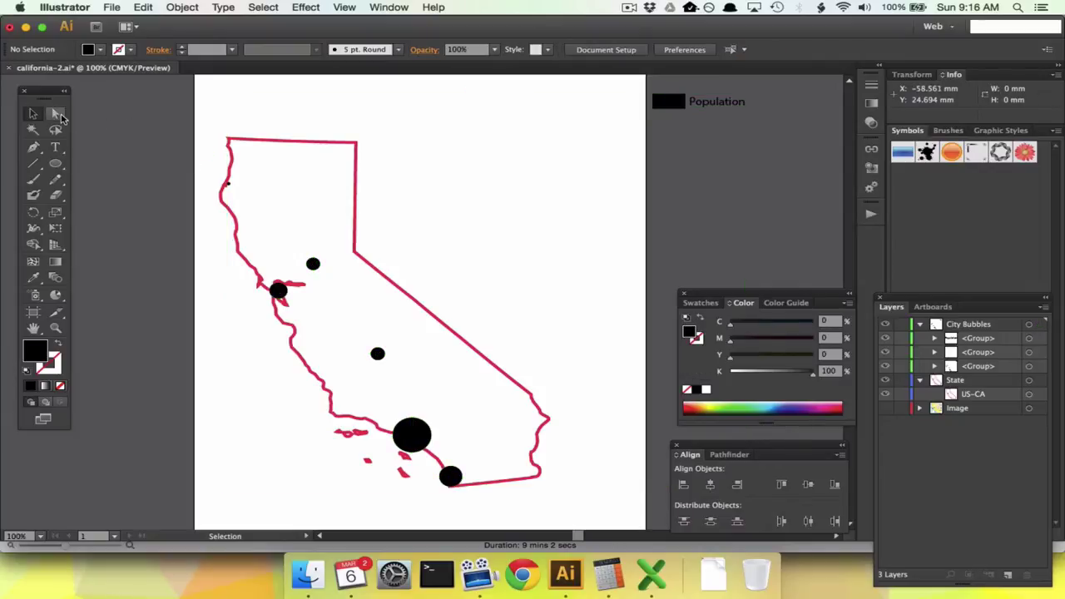
pyautogui.click(55, 114)
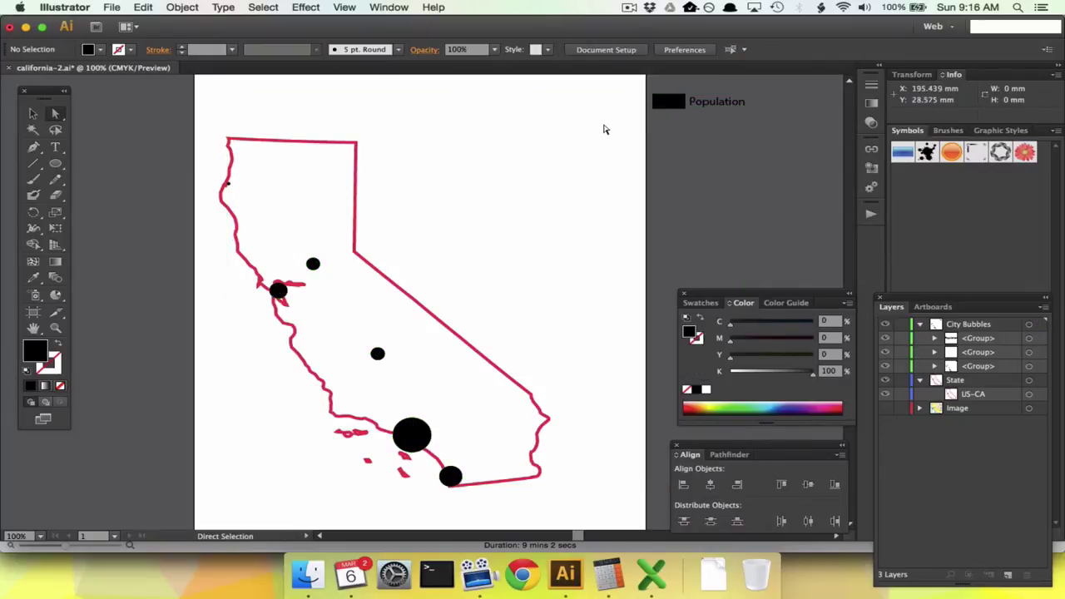
pyautogui.moveTo(582, 139); pyautogui.dragTo(781, 98)
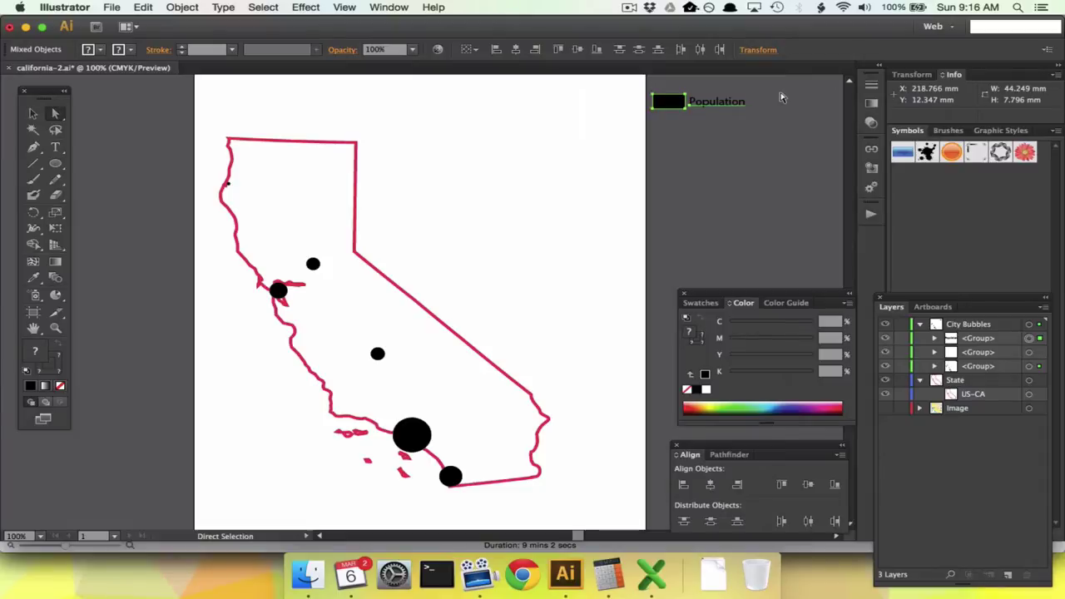
pyautogui.press('Delete')
pyautogui.hscroll(-2, 260, 271)
pyautogui.scroll(-2, 261, 270)
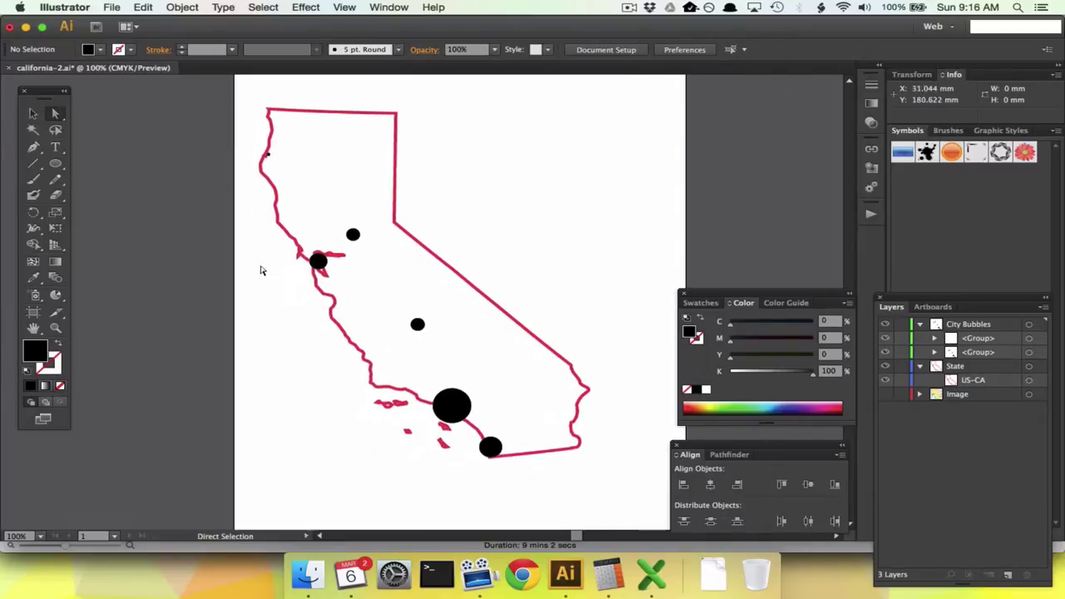
# Select all the city bubble dots together inside their group.
pyautogui.click(32, 113)
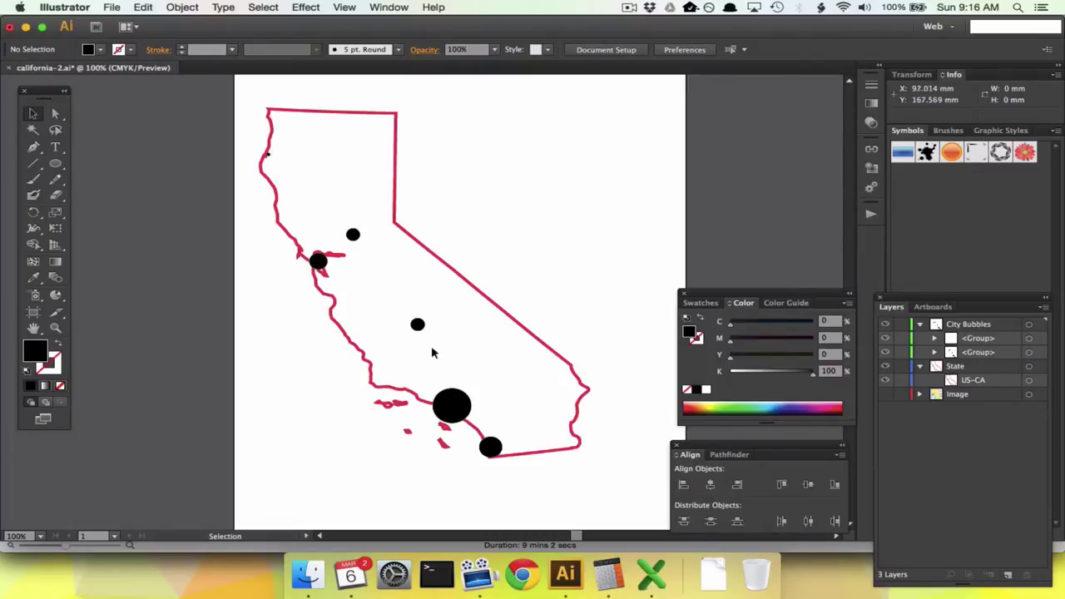
pyautogui.click(418, 326)
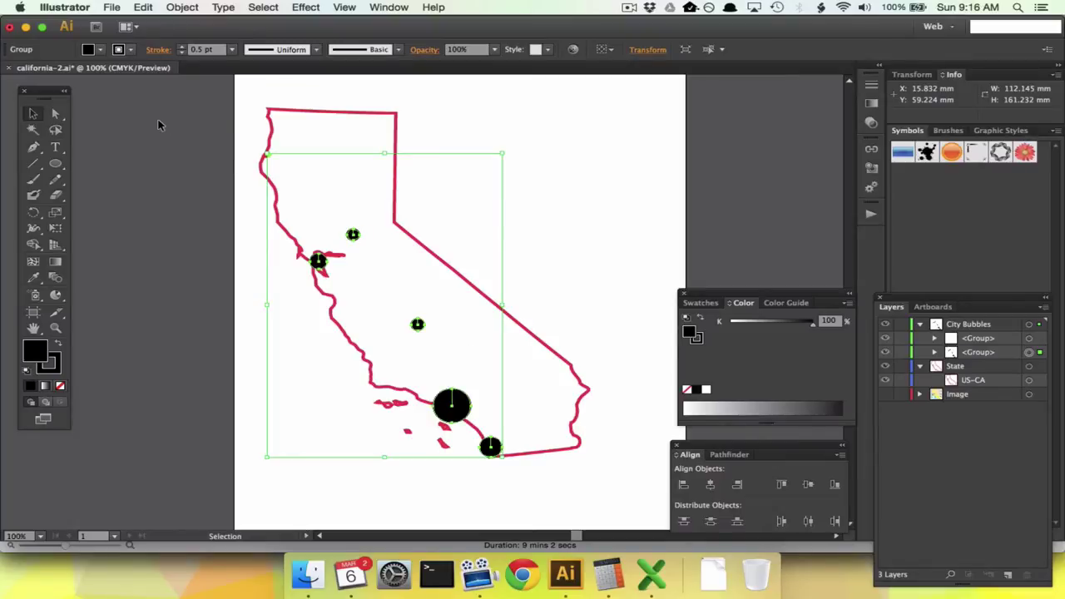
pyautogui.click(236, 109)
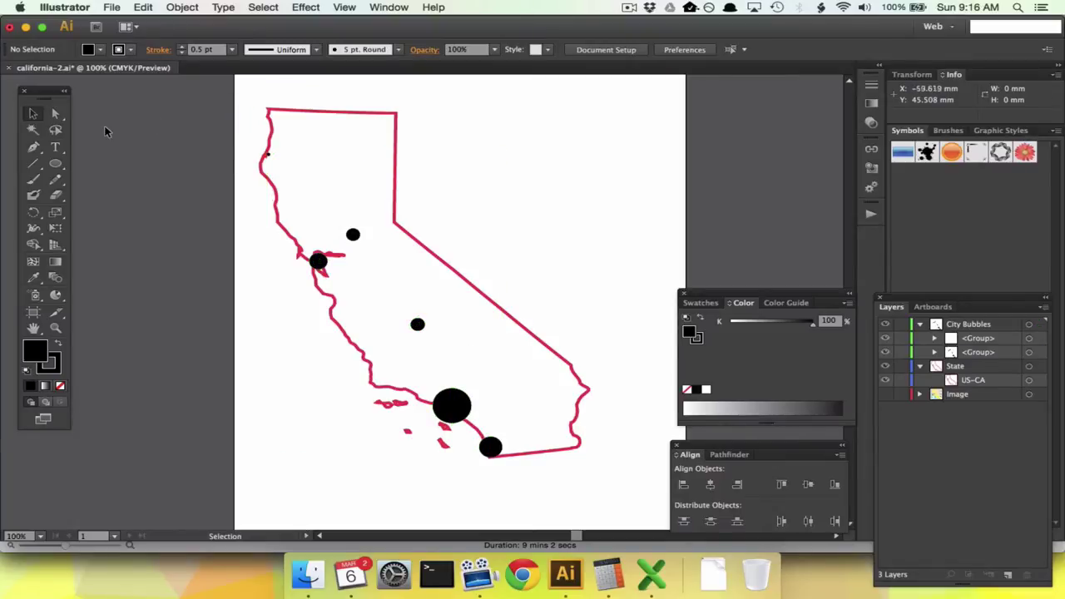
pyautogui.click(54, 117)
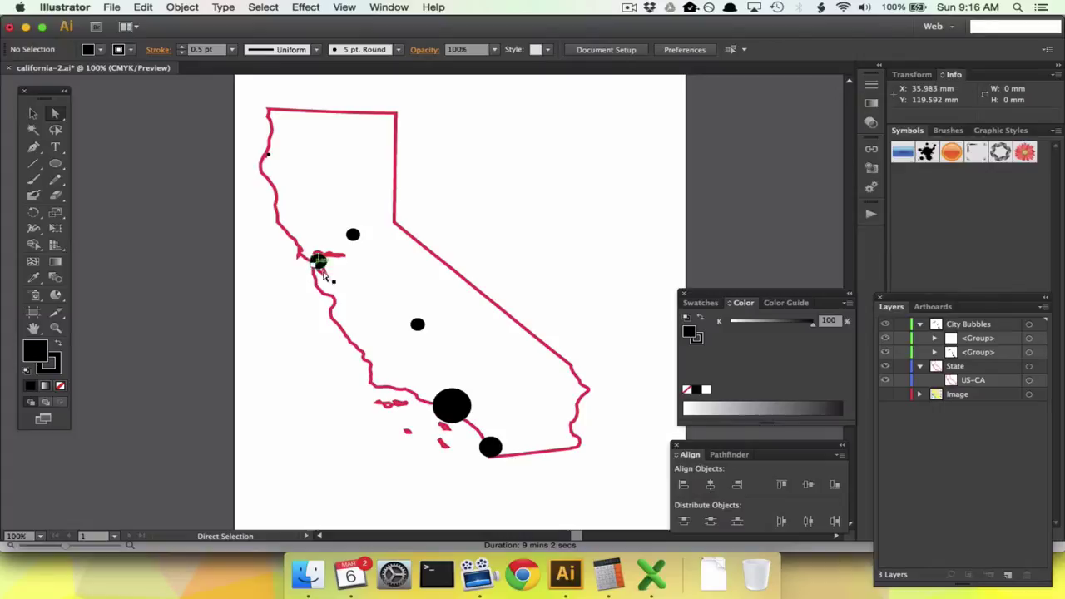
pyautogui.keyDown('alt'); pyautogui.click(353, 235); pyautogui.keyUp('alt')
pyautogui.keyDown('alt'); pyautogui.click(353, 236); pyautogui.keyUp('alt')
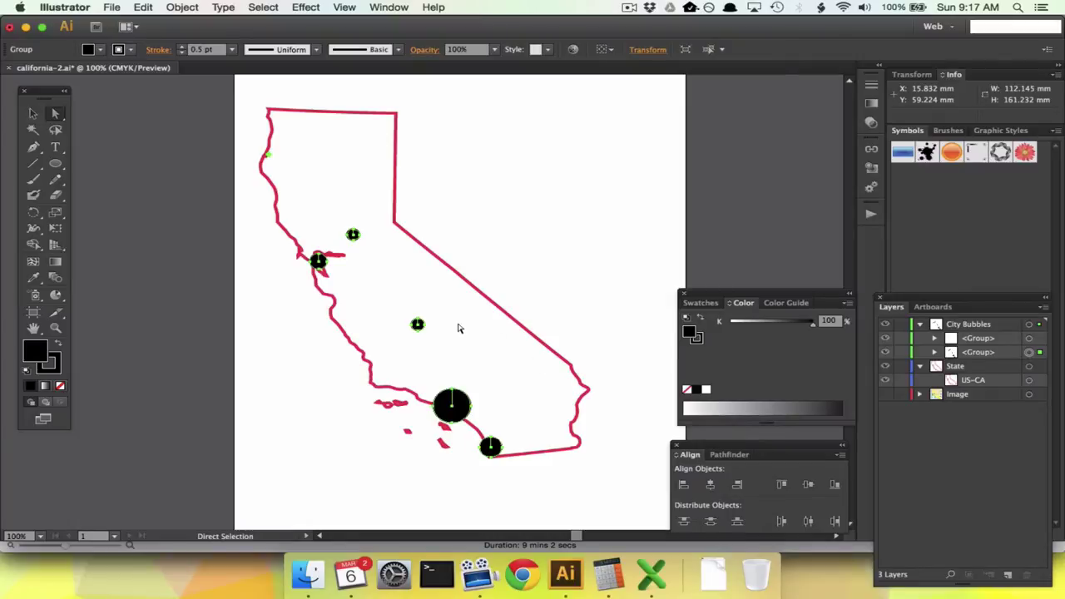
pyautogui.click(54, 215)
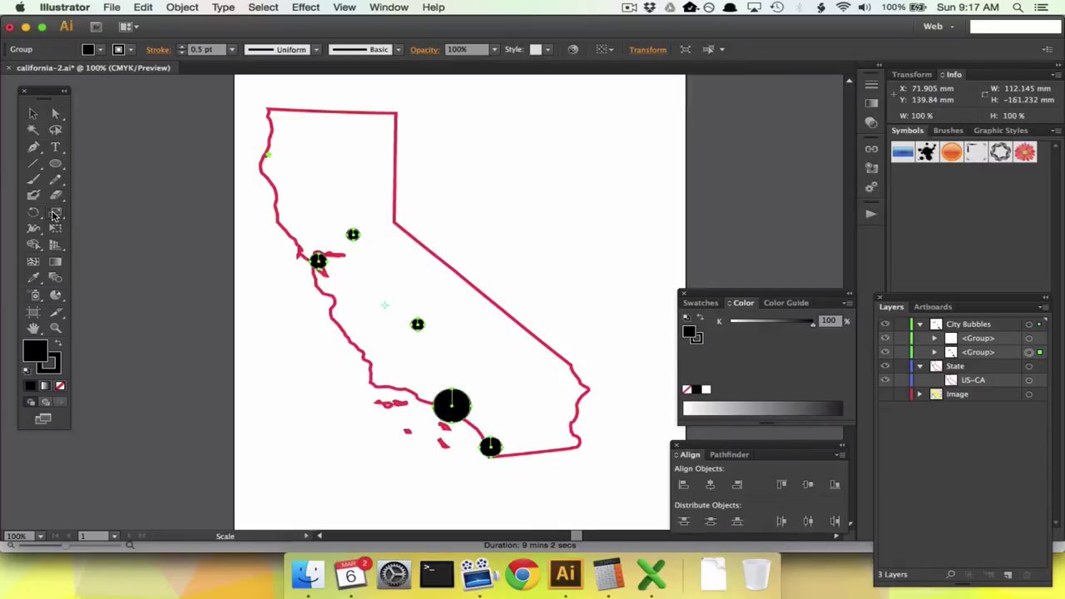
pyautogui.doubleClick(54, 214)
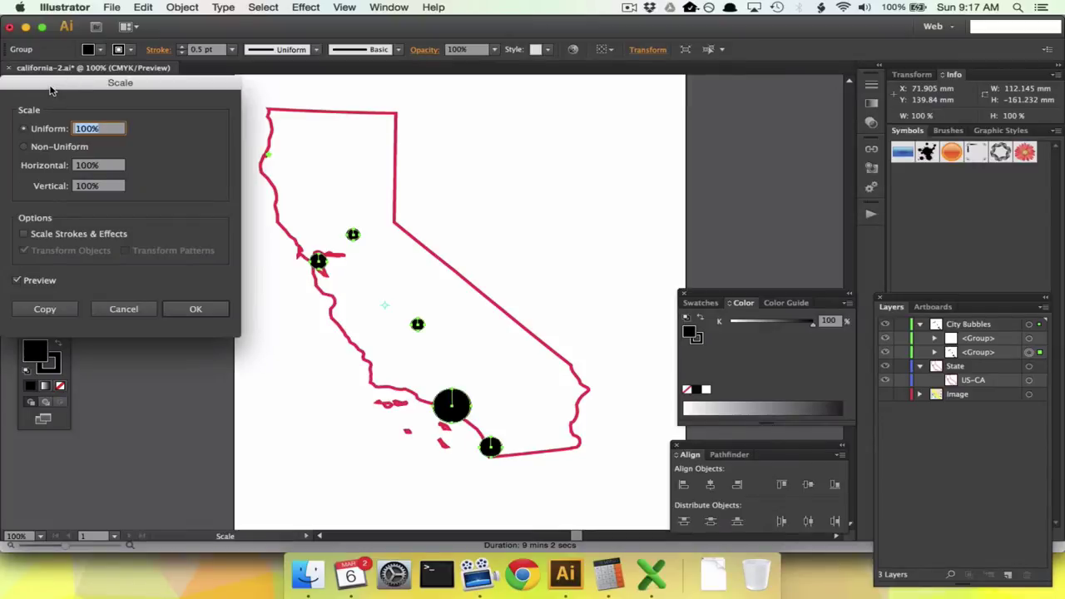
pyautogui.moveTo(52, 88); pyautogui.dragTo(244, 149)
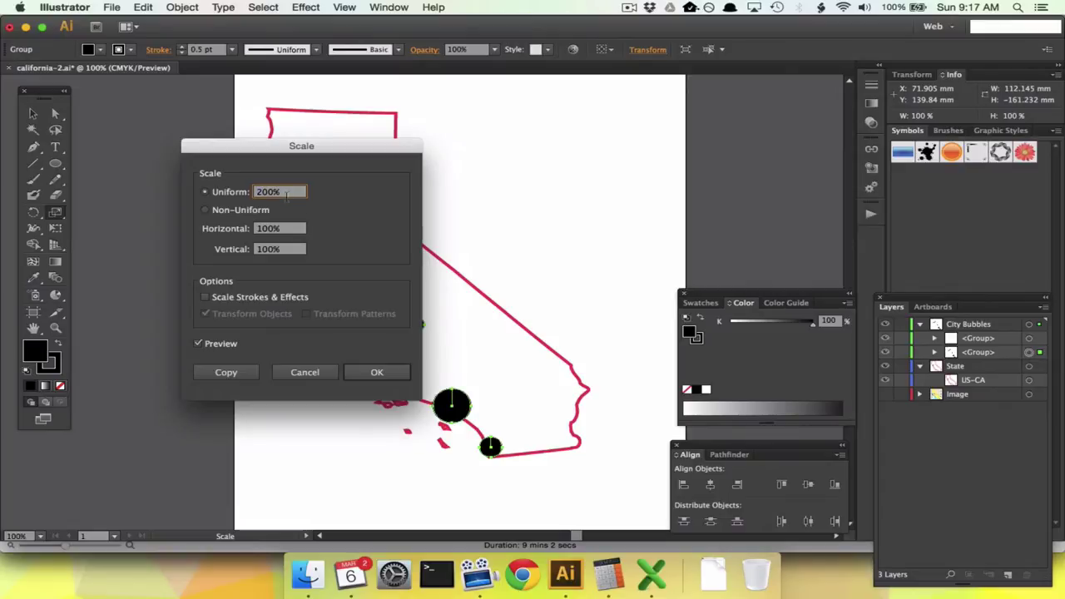
pyautogui.click(379, 373)
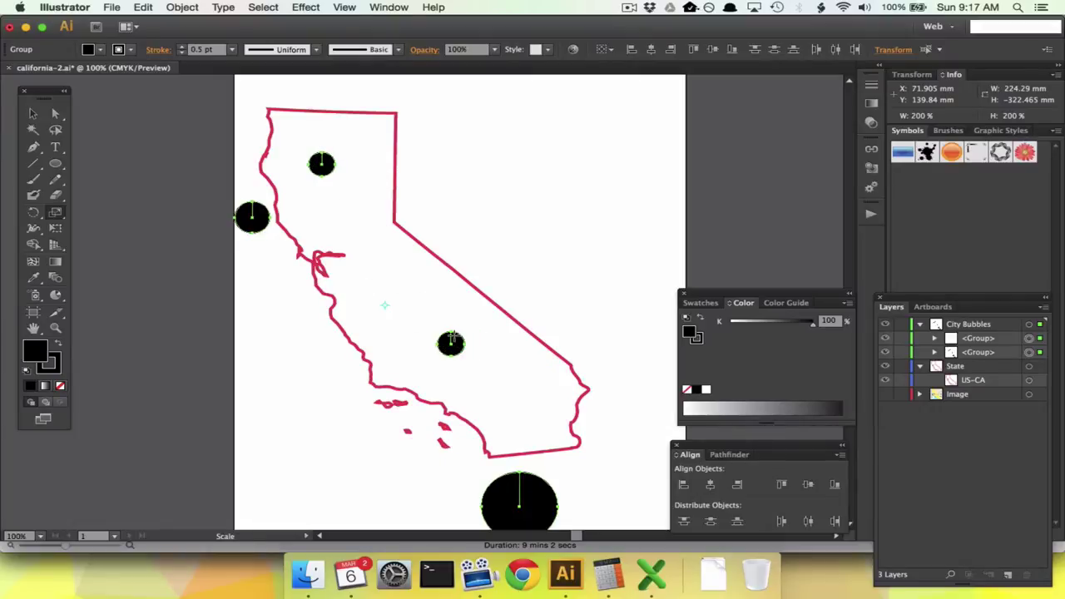
pyautogui.press('cmd+z')
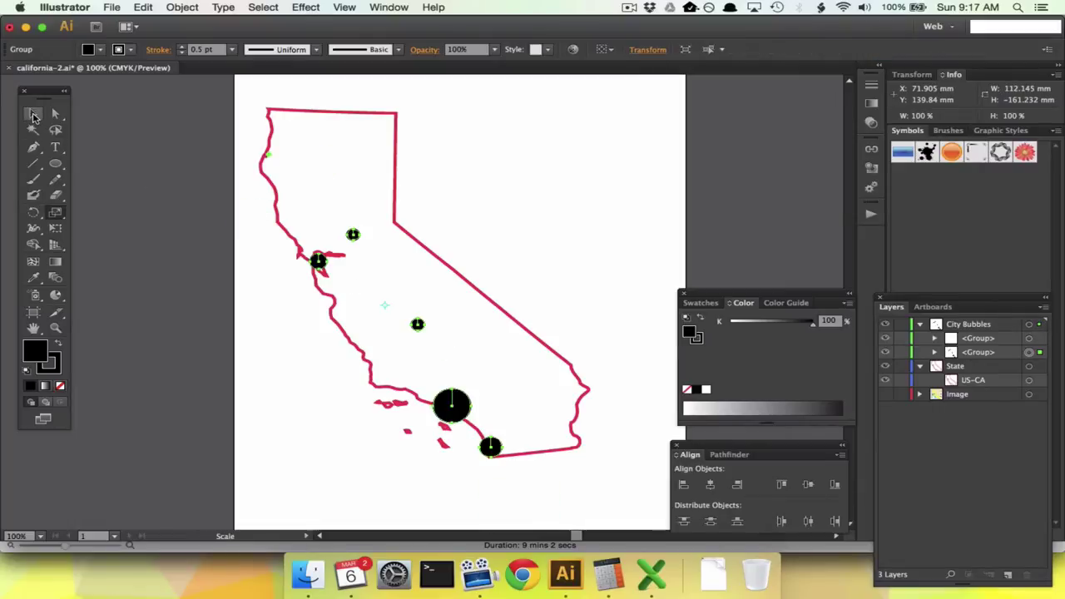
pyautogui.click(33, 115)
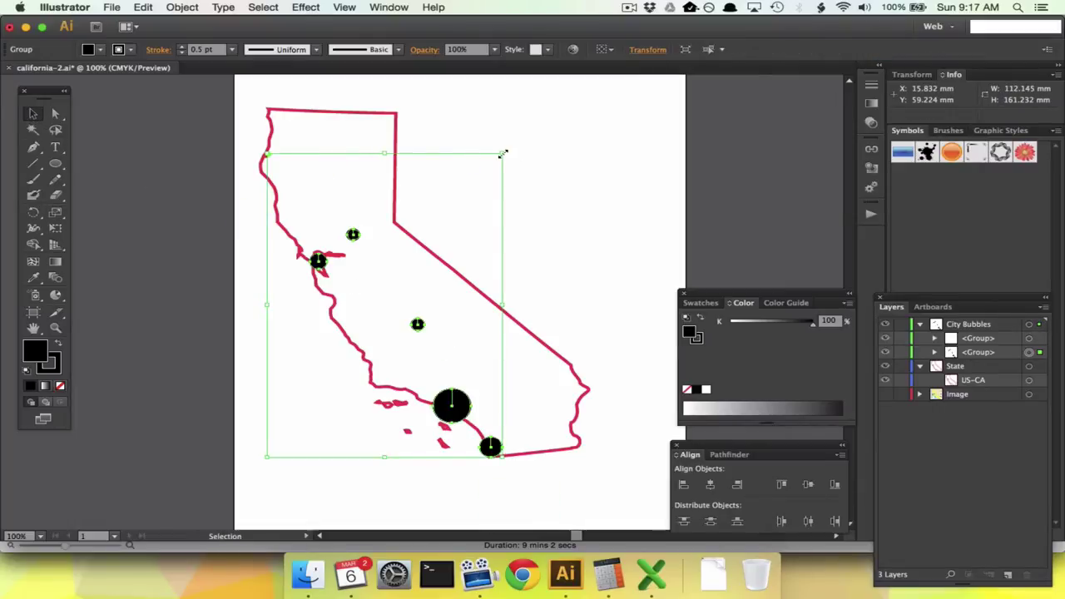
pyautogui.moveTo(502, 154); pyautogui.dragTo(324, 325)
pyautogui.moveTo(322, 384); pyautogui.dragTo(535, 241)
pyautogui.moveTo(435, 240); pyautogui.dragTo(585, 100)
pyautogui.scroll(-1, 540, 362)
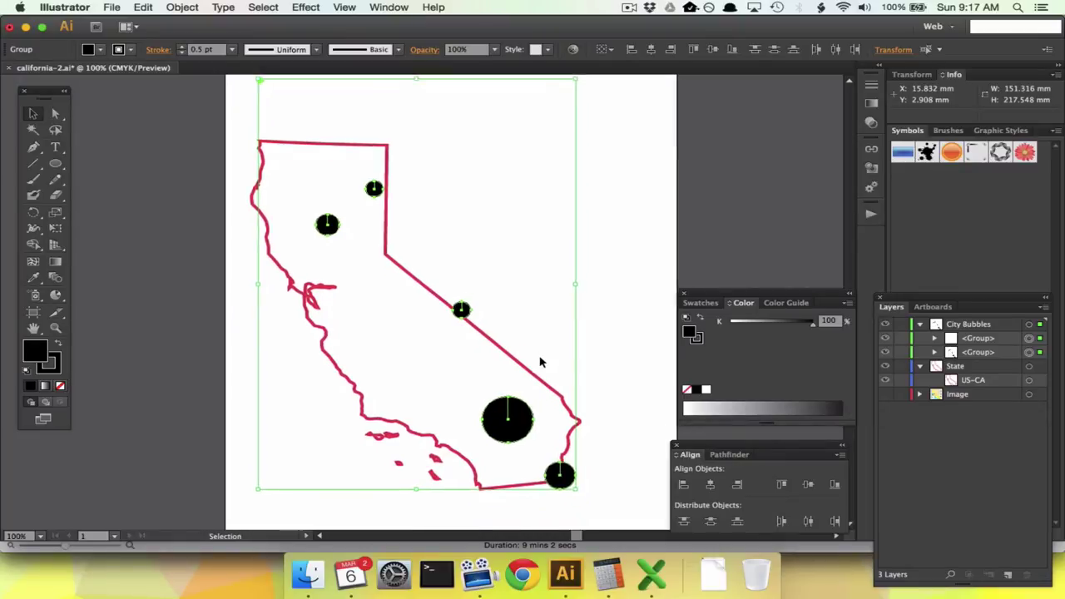
pyautogui.press('super+z')
pyautogui.hscroll(-2, 540, 362)
pyautogui.scroll(-1, 540, 361)
pyautogui.hscroll(1, 540, 362)
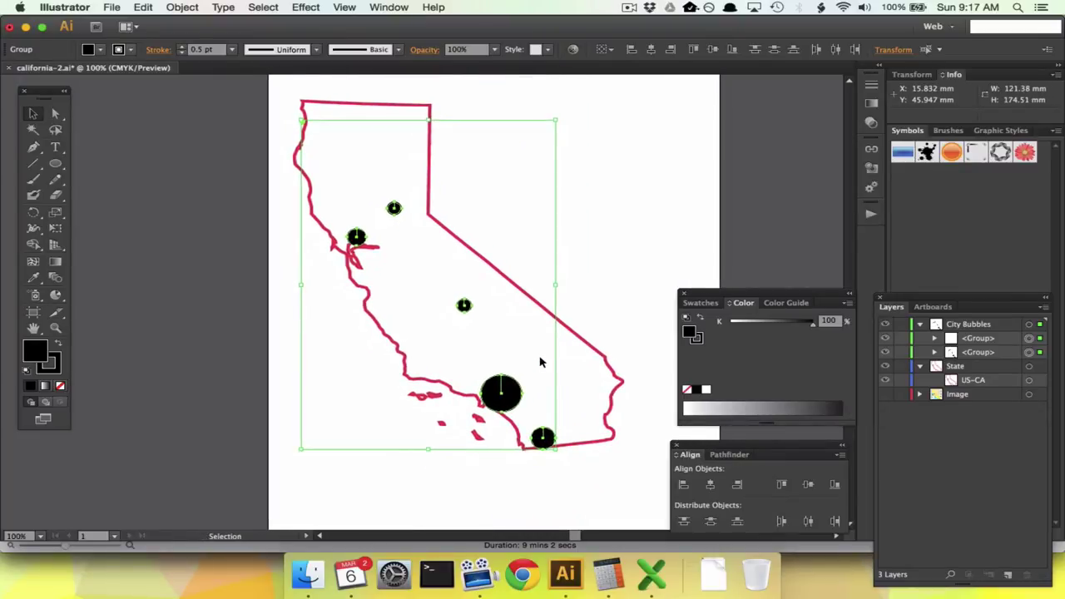
pyautogui.press('super+z')
pyautogui.press('super+z')
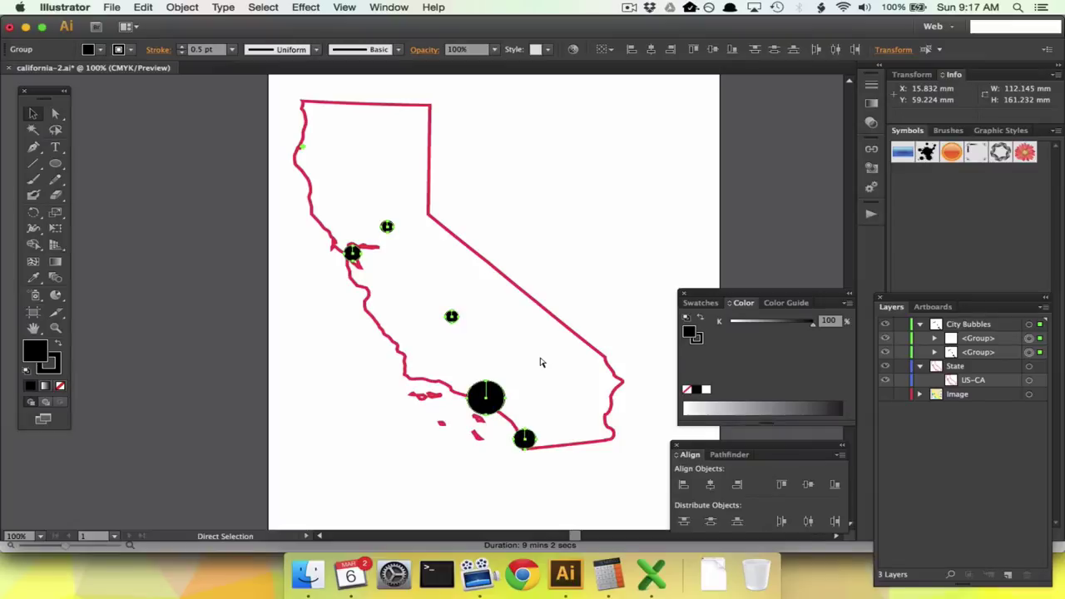
pyautogui.press('v')
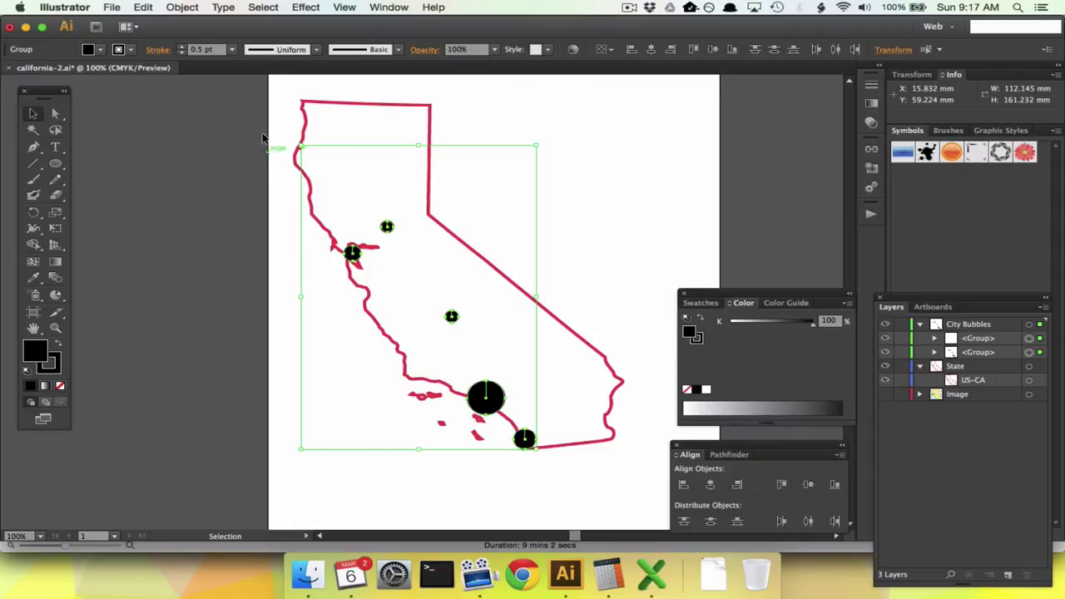
# Preview Transform Each scaling the bubbles to 200%, then cancel it.
pyautogui.click(192, 7)
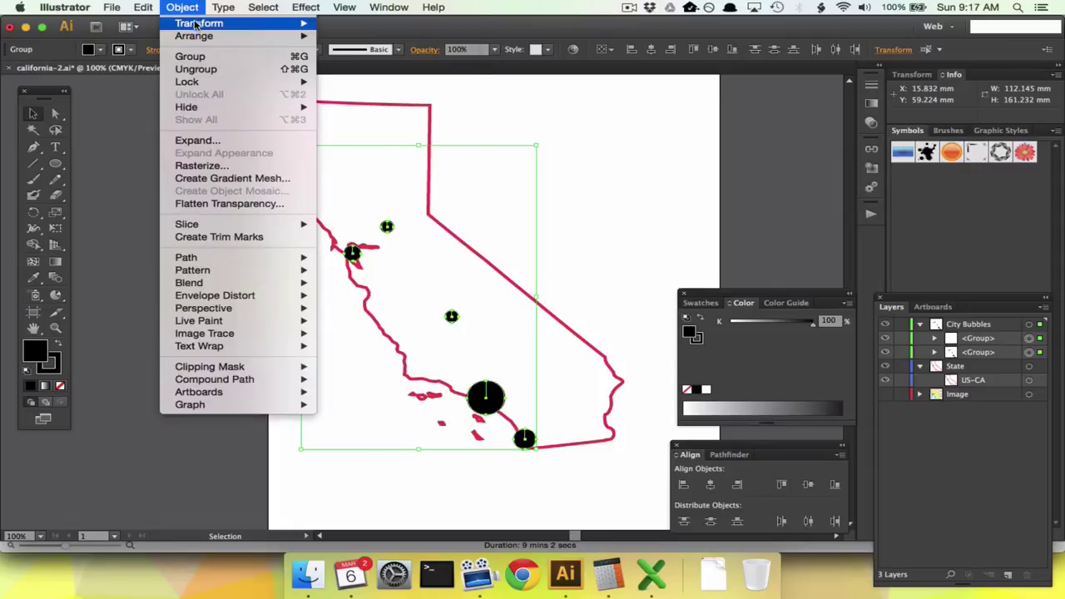
pyautogui.moveTo(198, 25)
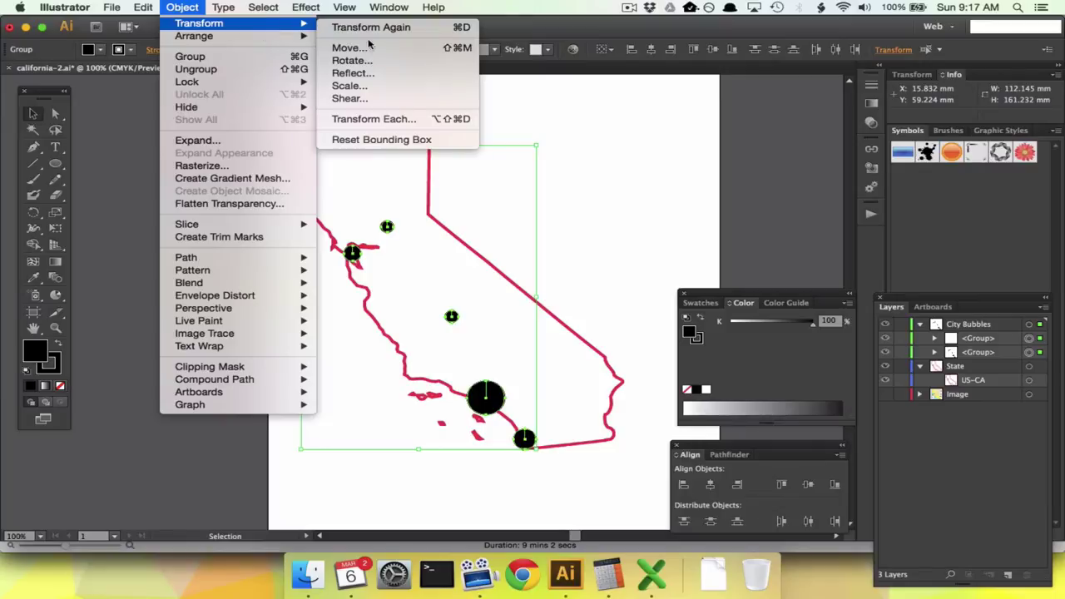
pyautogui.click(390, 121)
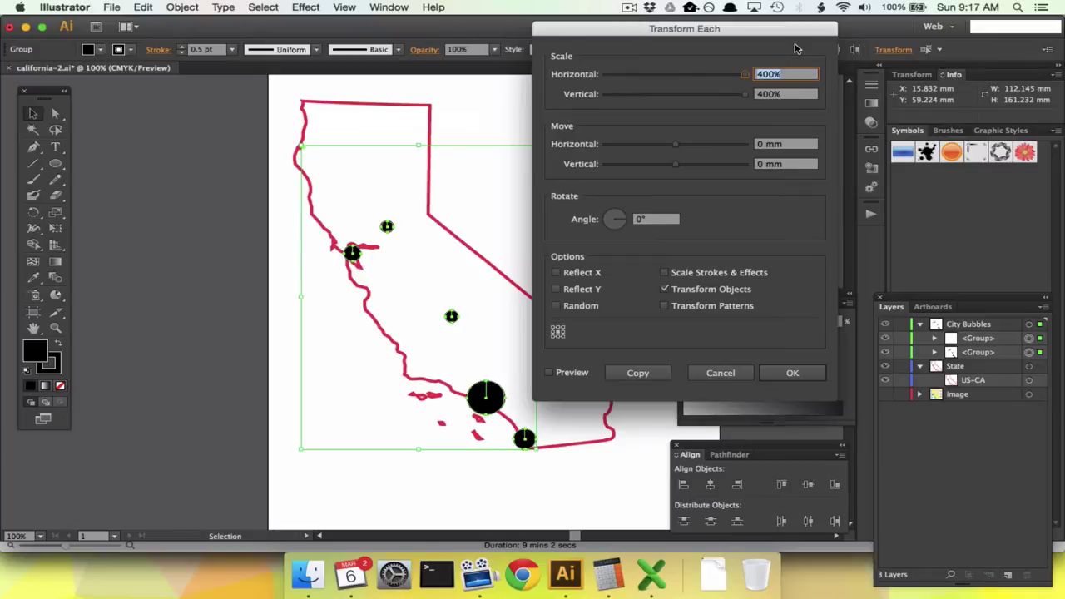
pyautogui.write('200')
pyautogui.press('Tab')
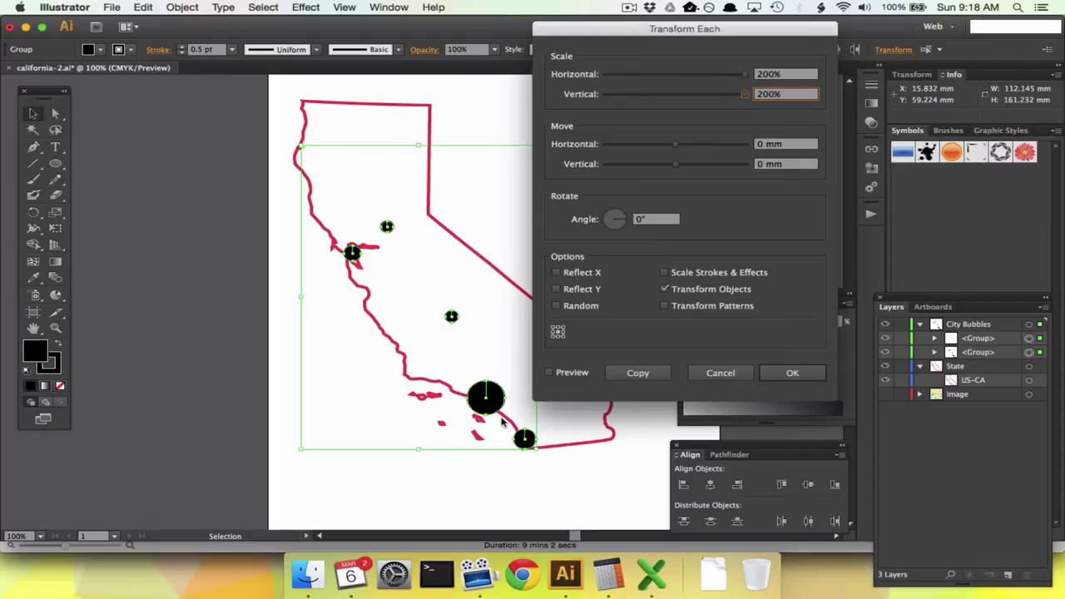
pyautogui.click(550, 373)
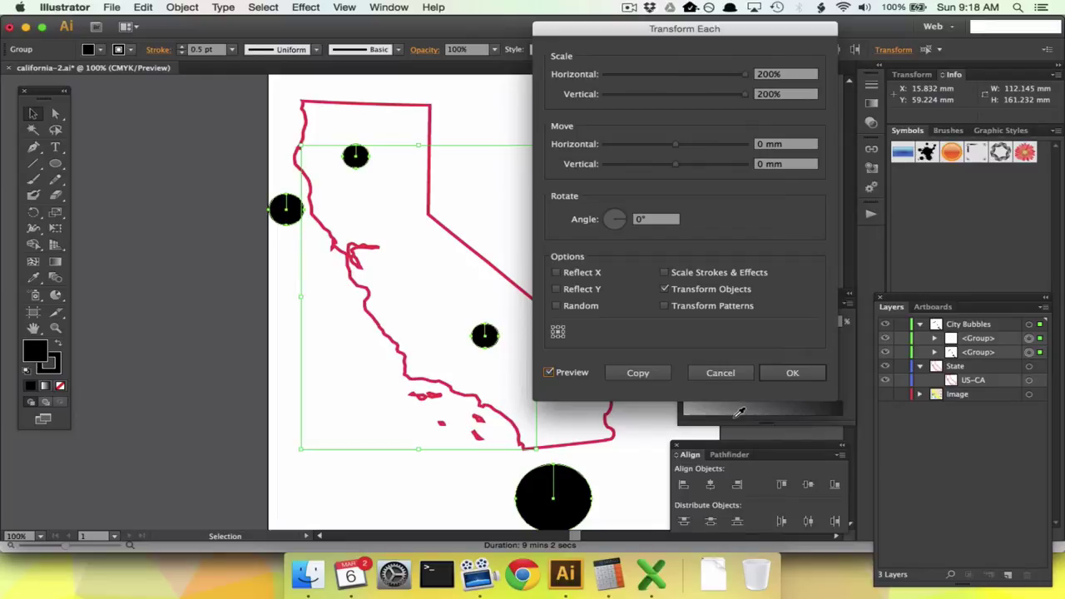
pyautogui.click(713, 375)
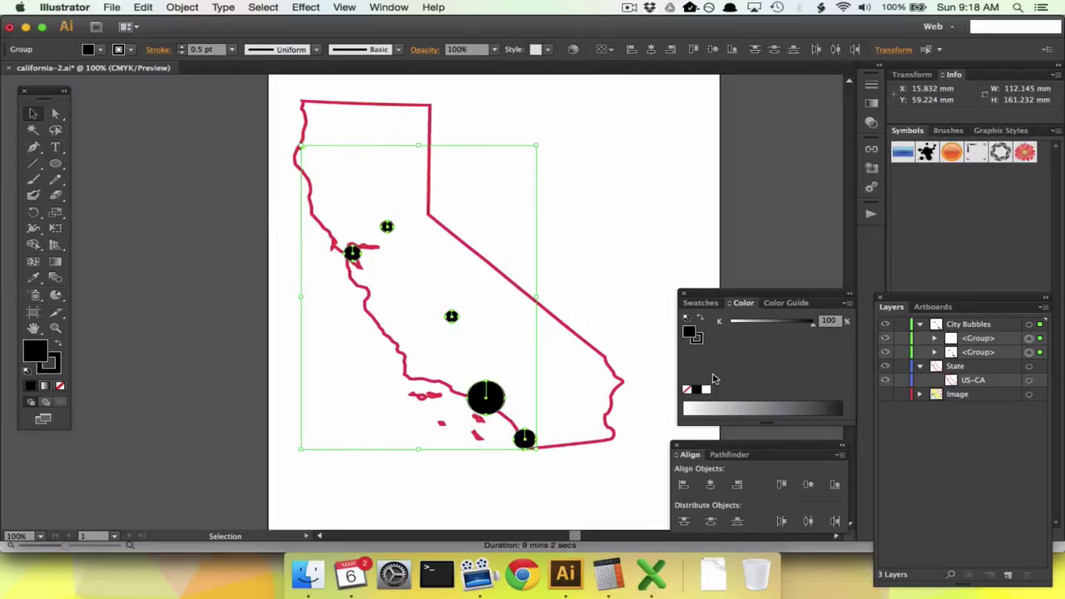
# Apply Object > Ungroup repeatedly until the bubbles become six separate paths.
pyautogui.click(184, 7)
pyautogui.click(202, 68)
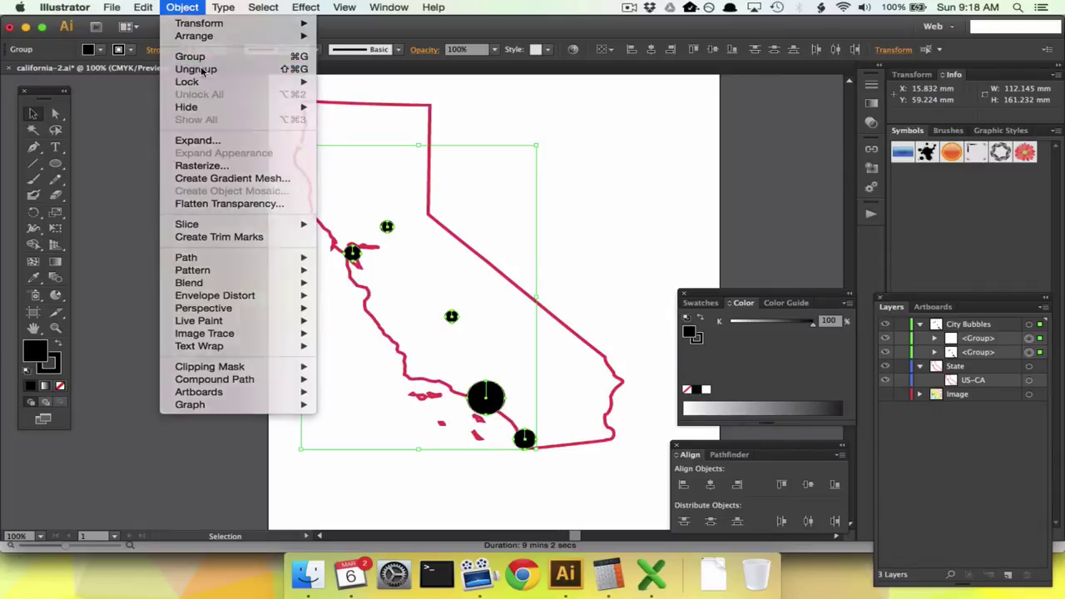
pyautogui.click(185, 7)
pyautogui.click(198, 69)
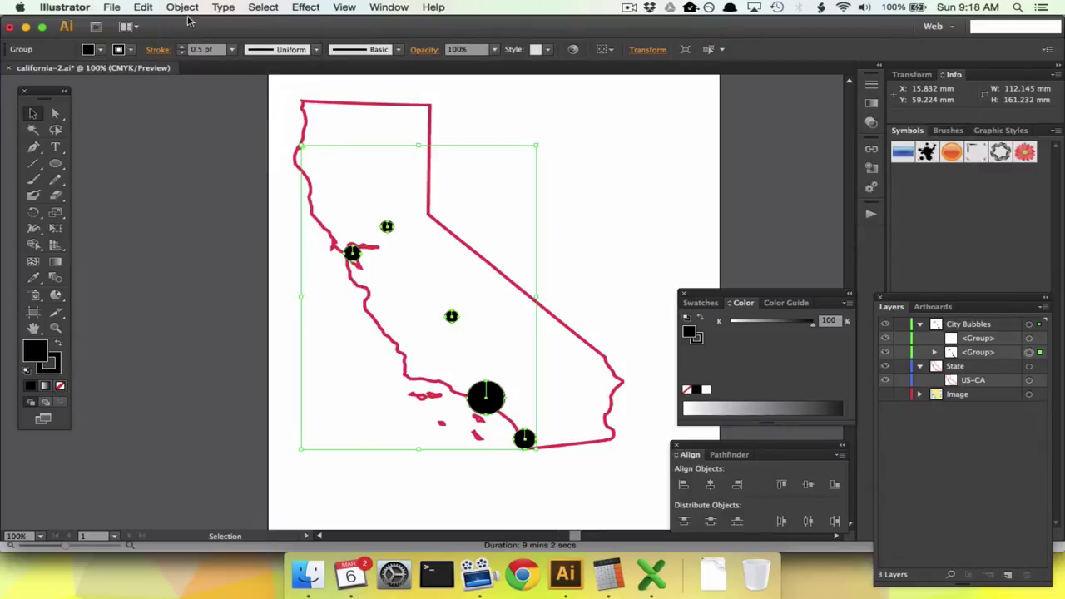
pyautogui.click(178, 7)
pyautogui.click(213, 69)
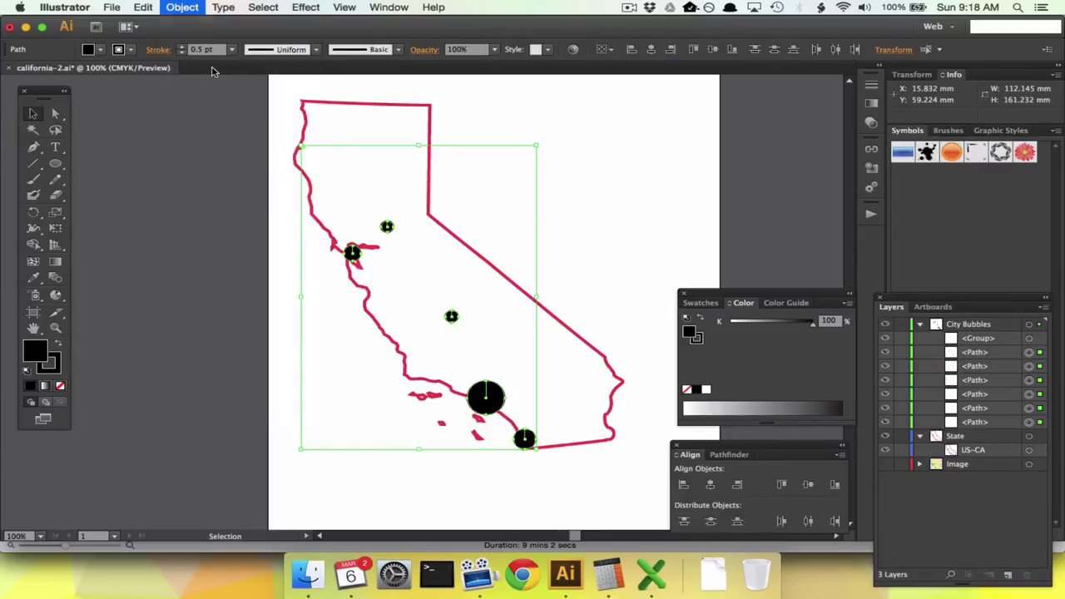
pyautogui.click(188, 7)
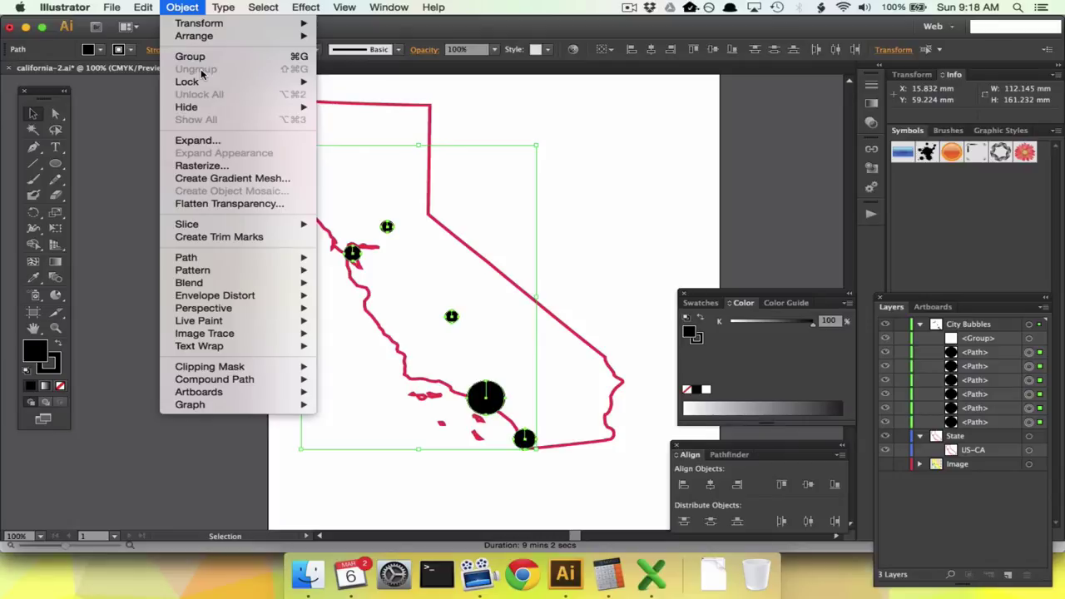
pyautogui.click(182, 6)
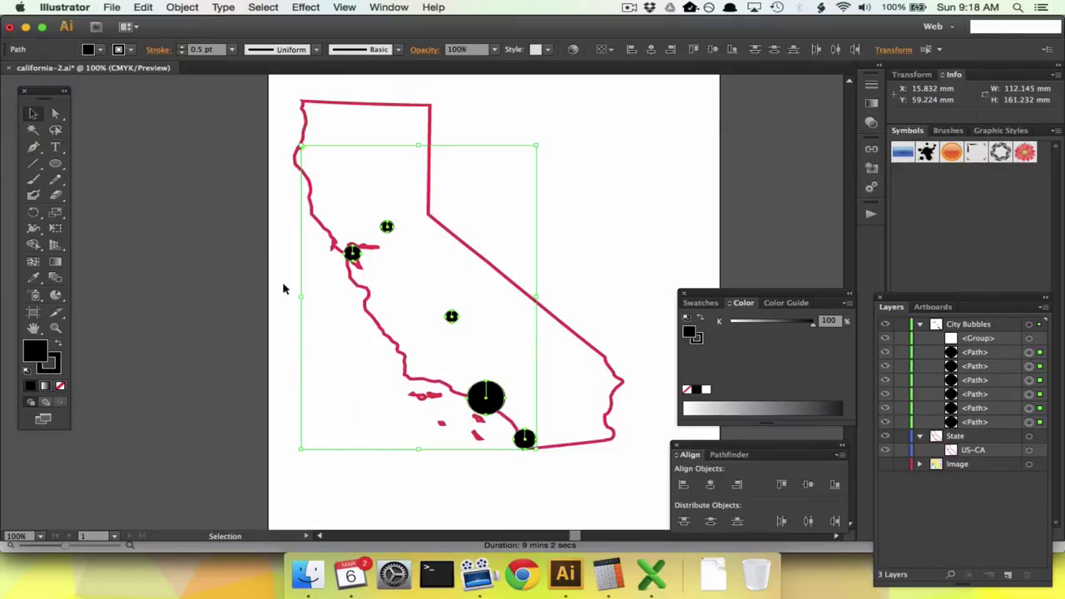
# Scale each bubble individually to 320% horizontally and vertically with Transform Each, previewing live.
pyautogui.click(191, 7)
pyautogui.moveTo(193, 24)
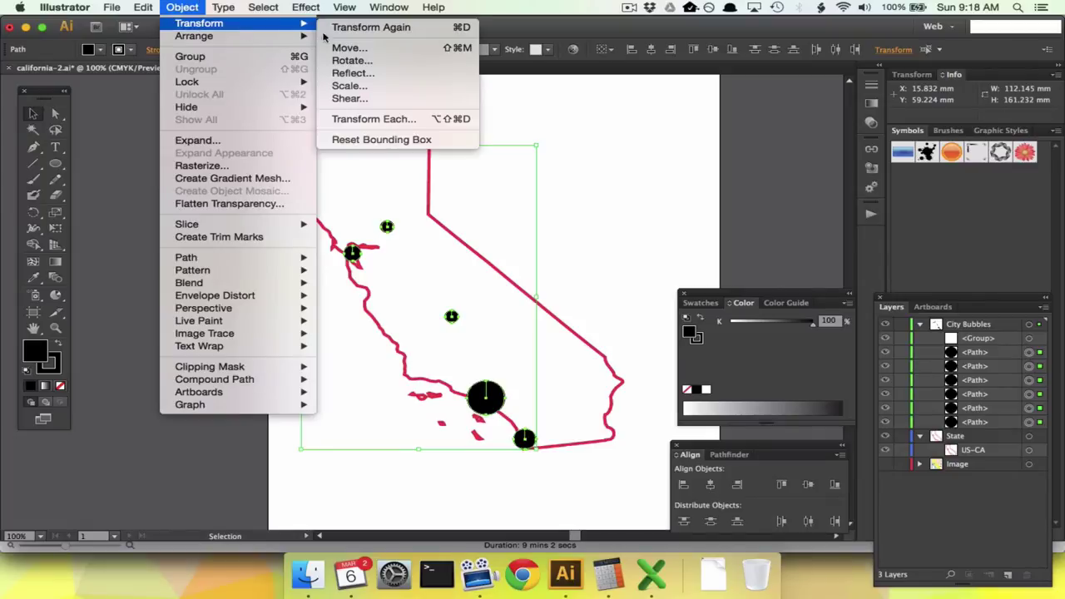
pyautogui.click(396, 119)
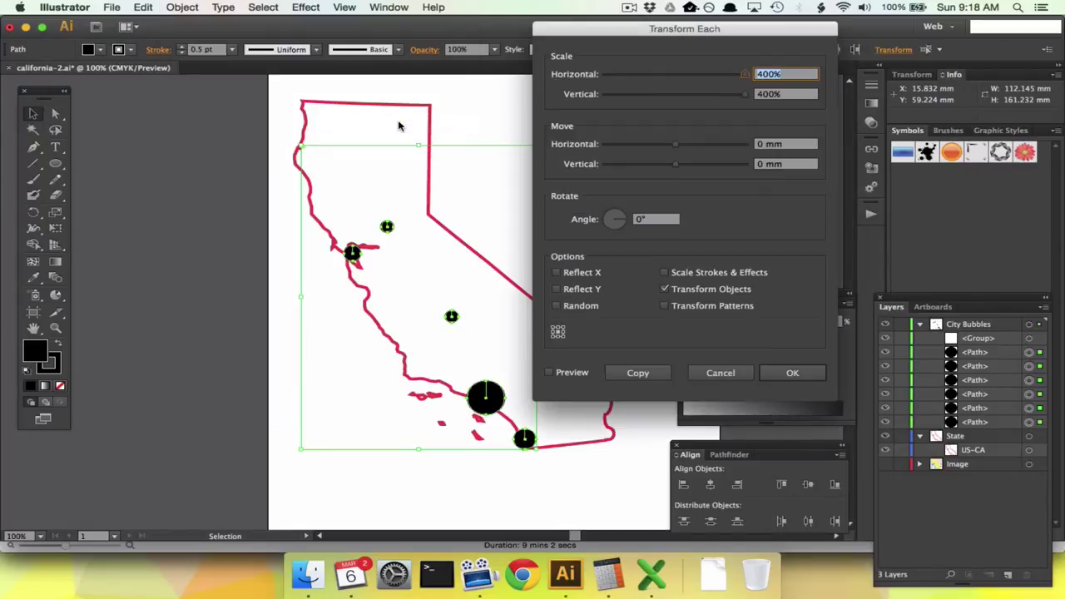
pyautogui.click(550, 373)
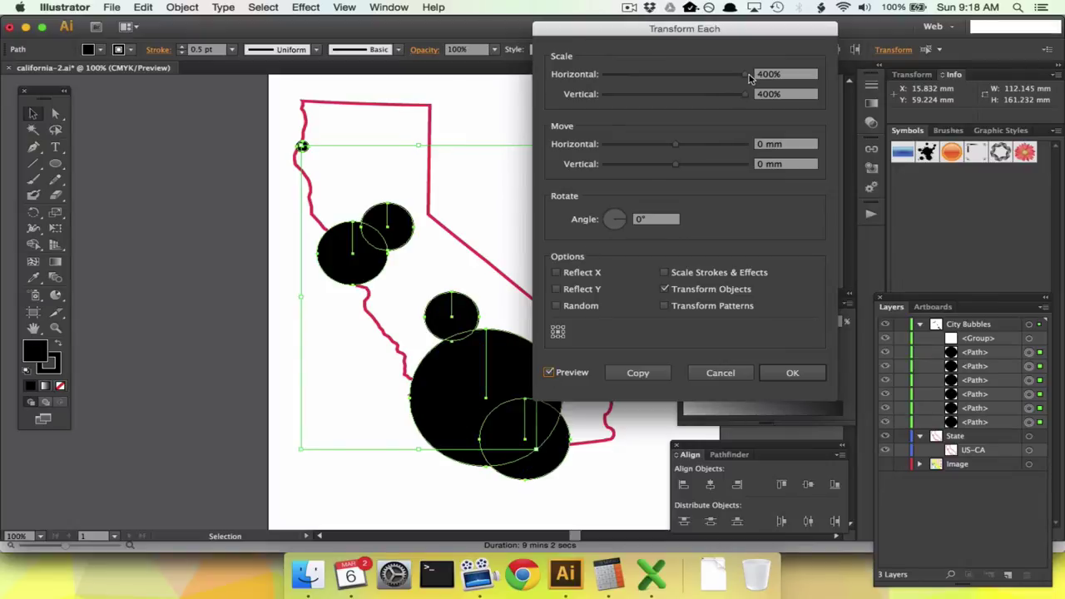
pyautogui.moveTo(746, 75); pyautogui.dragTo(728, 74)
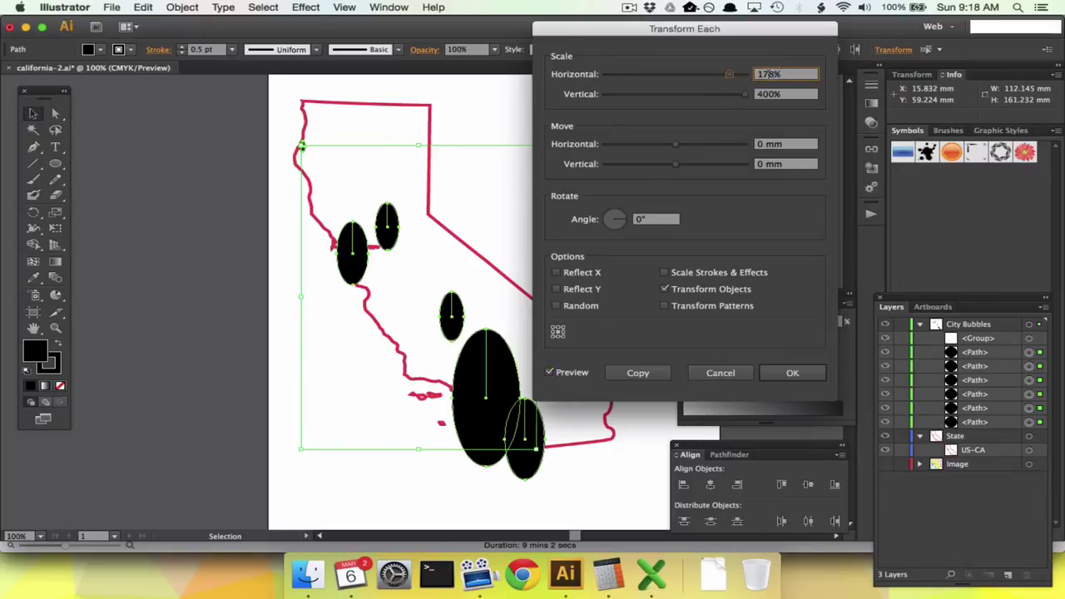
pyautogui.write('300')
pyautogui.press('Tab')
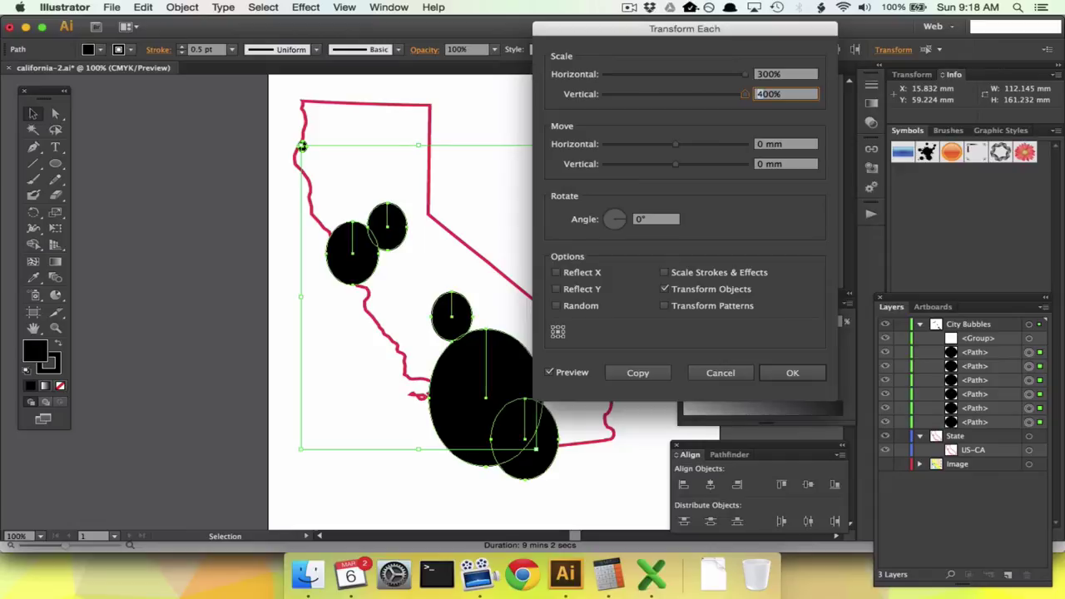
pyautogui.click(803, 75)
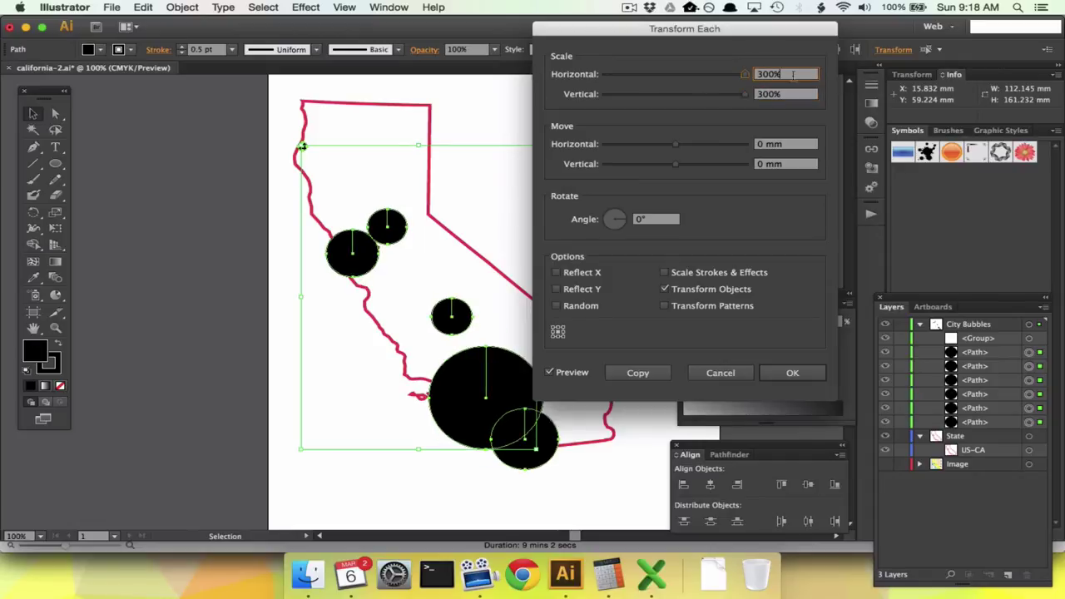
pyautogui.write('2')
pyautogui.press('Tab')
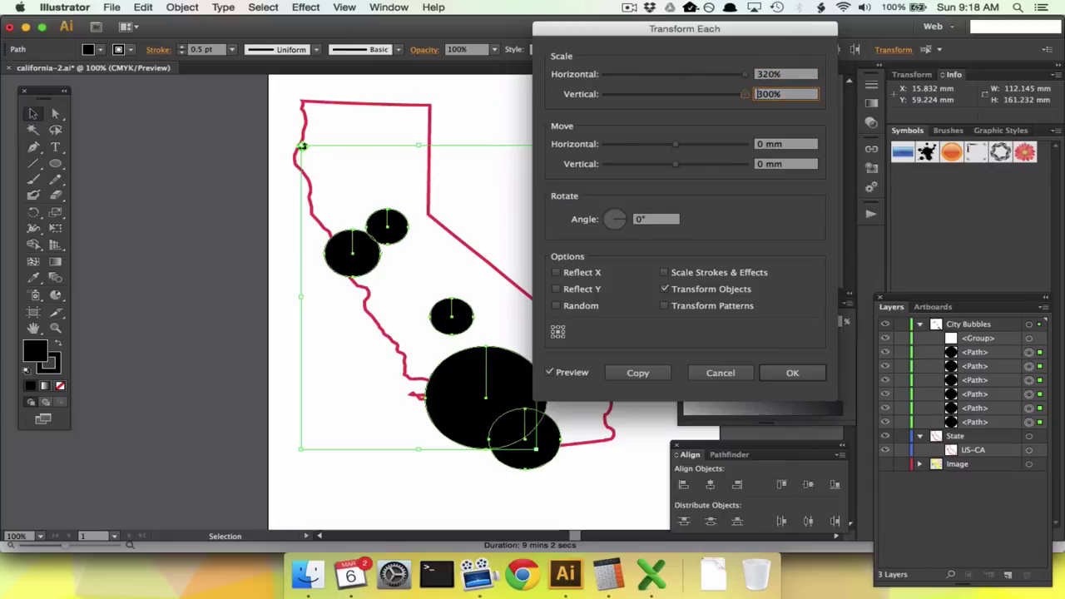
pyautogui.write('320')
pyautogui.click(781, 75)
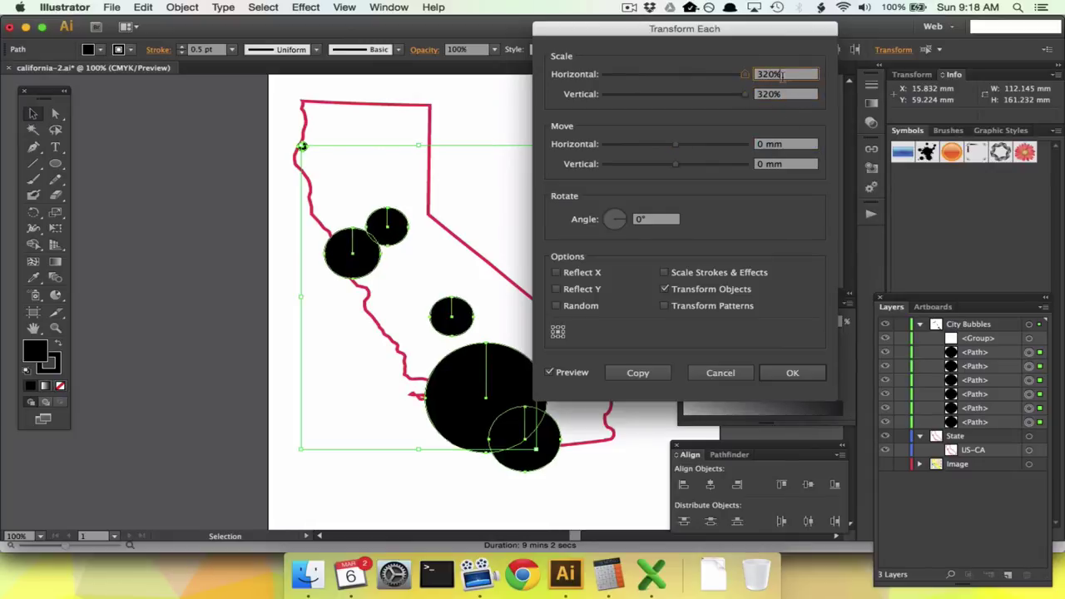
pyautogui.click(793, 373)
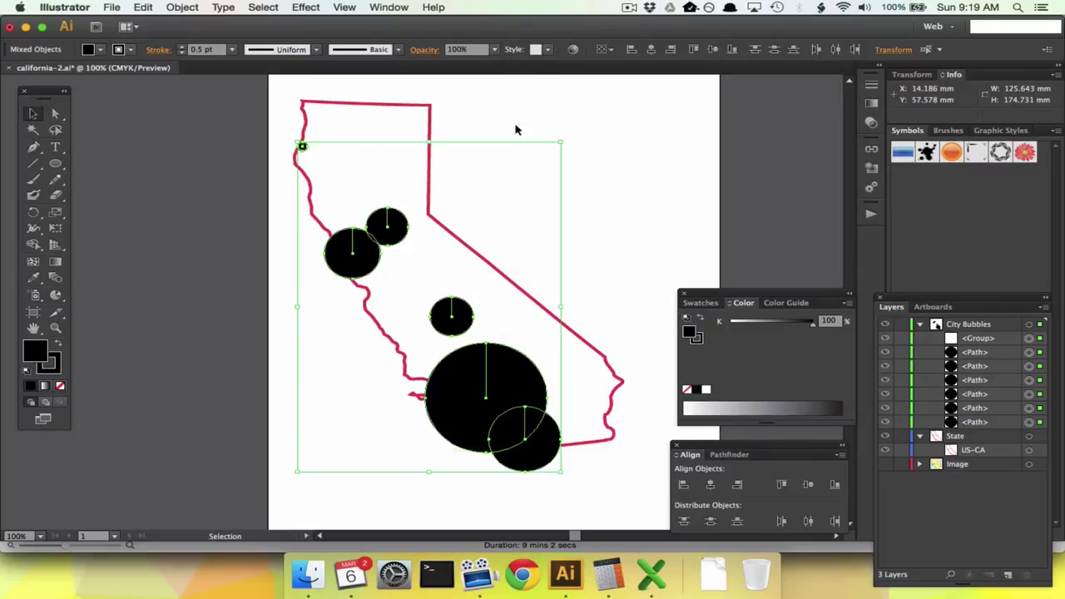
# Set the targeted City Bubbles layer to 40% opacity so the bubbles turn translucent grey.
pyautogui.click(589, 225)
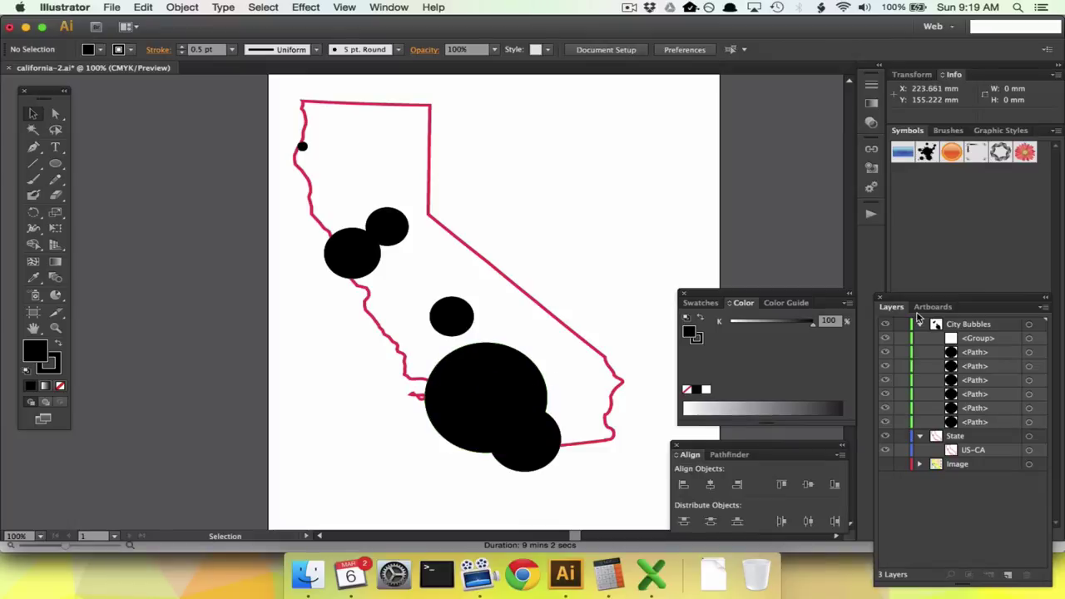
pyautogui.click(1030, 325)
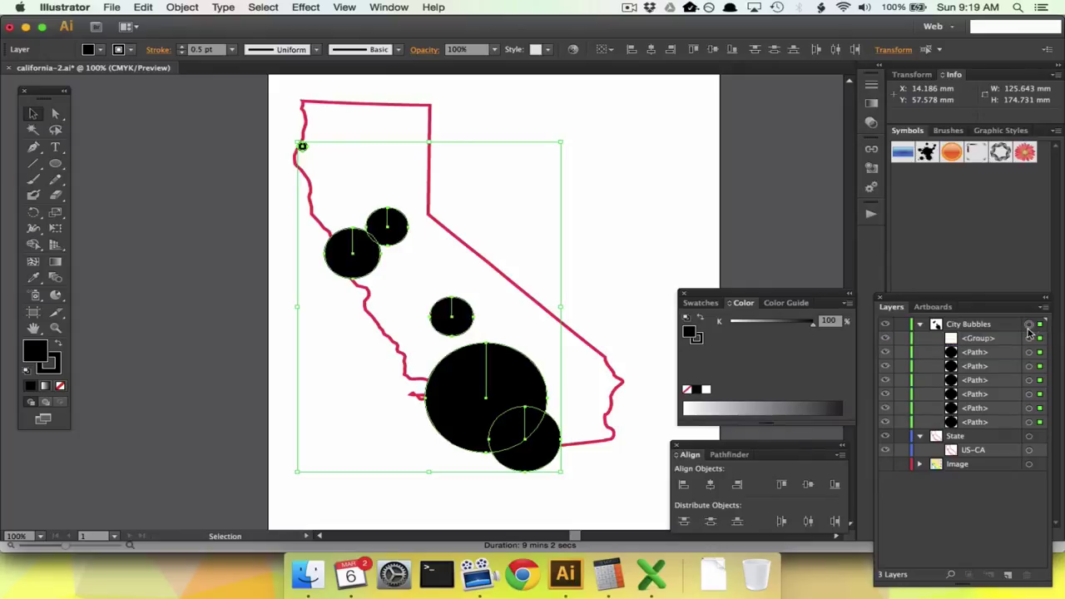
pyautogui.click(495, 49)
pyautogui.click(511, 123)
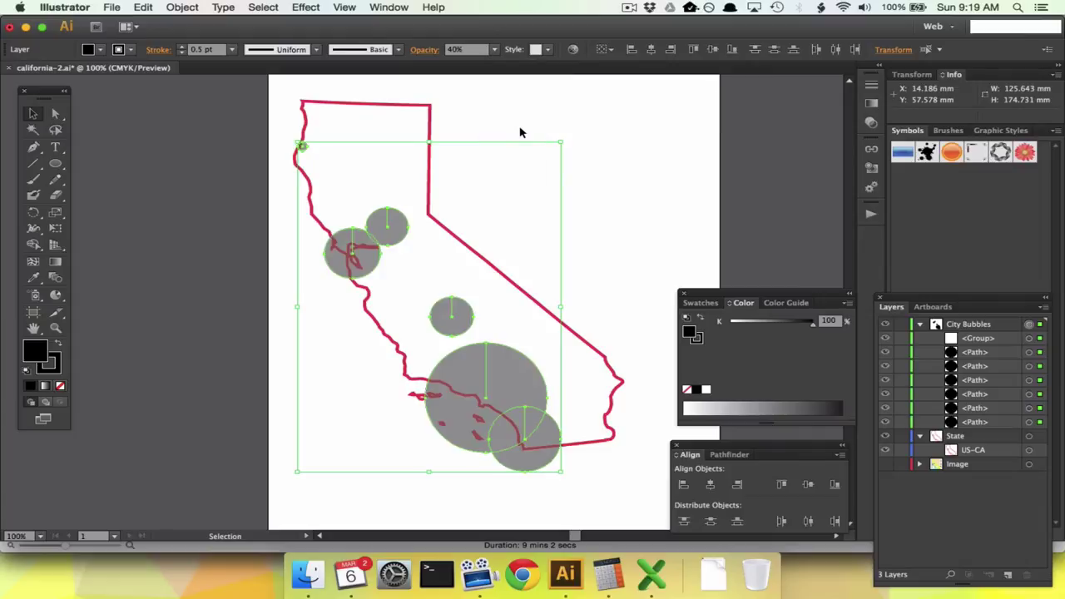
pyautogui.click(621, 296)
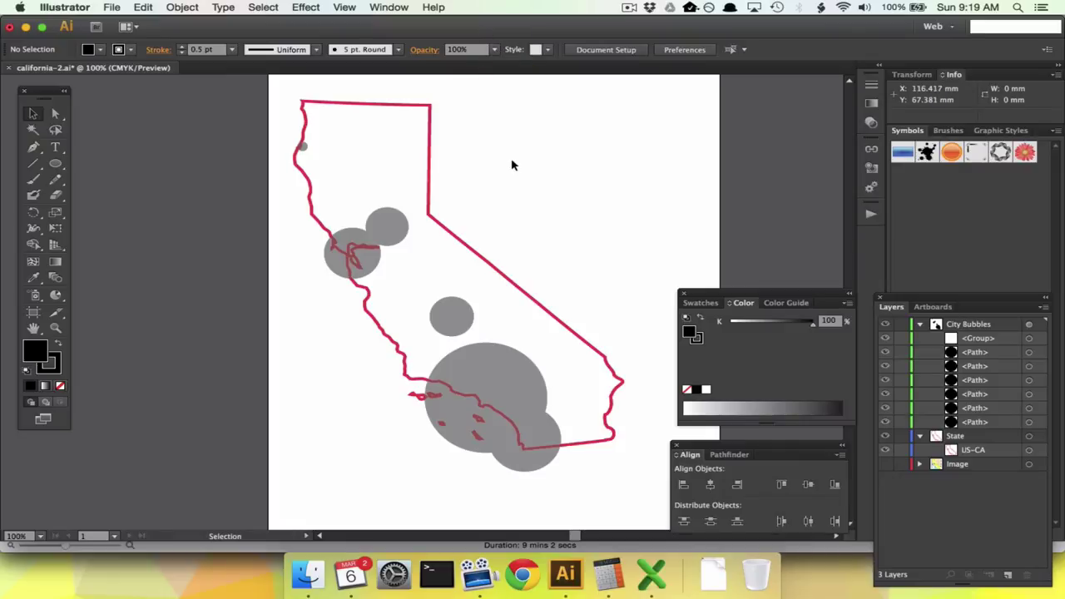
# Undo the layer-wide opacity change and target all six bubble paths in the Layers panel.
pyautogui.press('super+z')
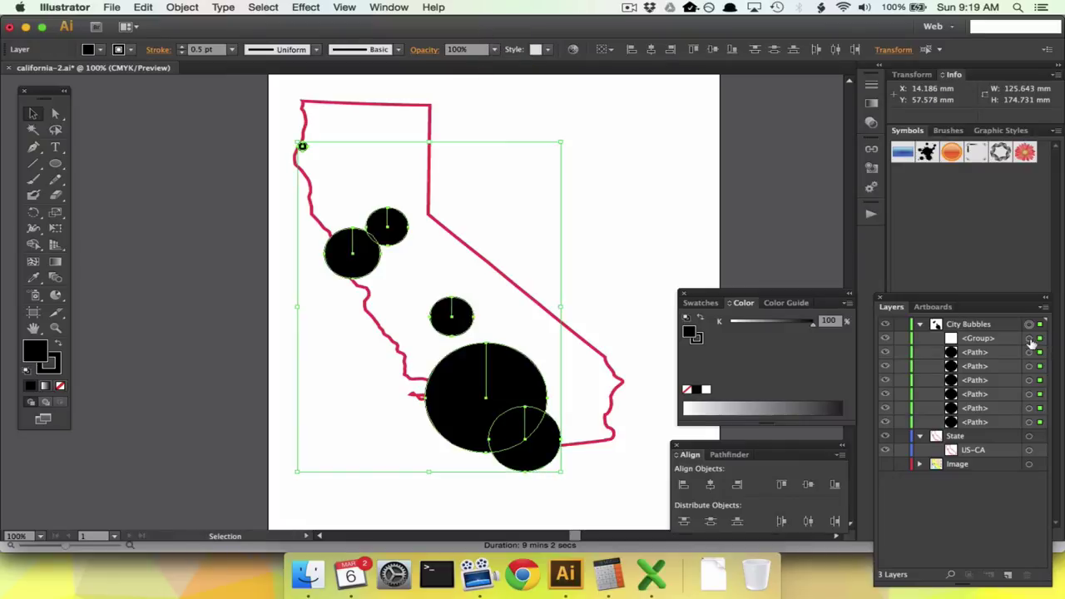
pyautogui.press('super+shift+a')
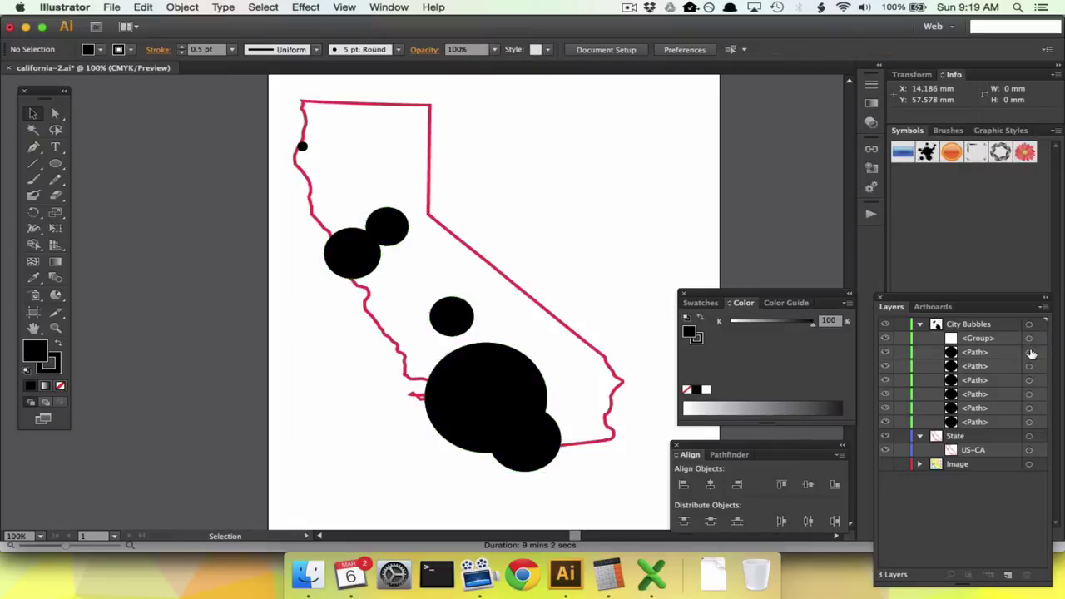
pyautogui.click(1029, 352)
pyautogui.keyDown('shift'); pyautogui.click(1030, 366); pyautogui.keyUp('shift')
pyautogui.keyDown('shift'); pyautogui.click(1029, 380); pyautogui.keyUp('shift')
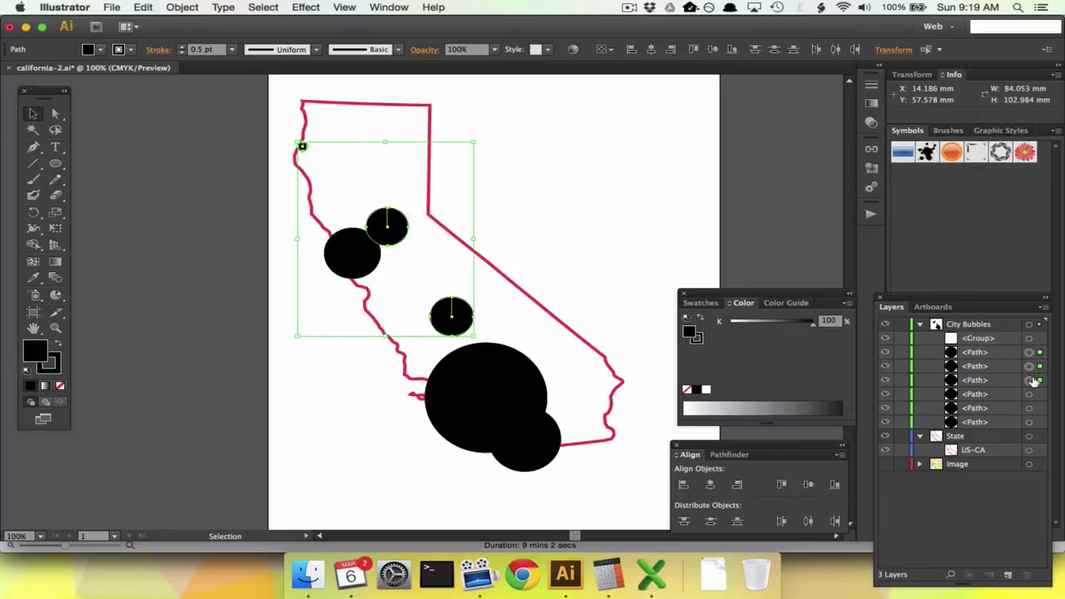
pyautogui.keyDown('shift'); pyautogui.click(1029, 394); pyautogui.keyUp('shift')
pyautogui.keyDown('shift'); pyautogui.click(1029, 408); pyautogui.keyUp('shift')
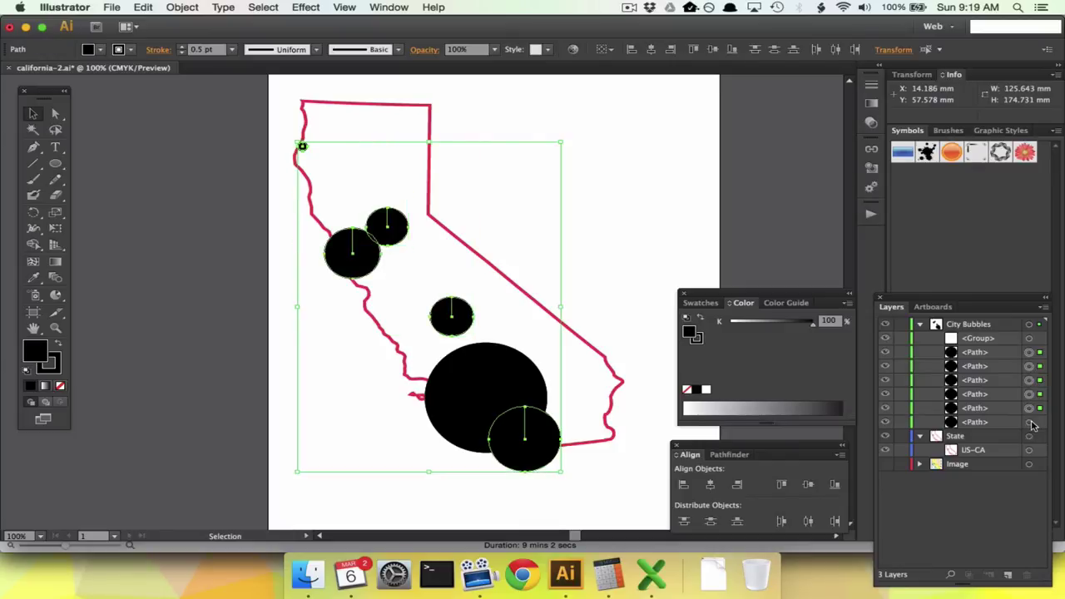
pyautogui.keyDown('shift'); pyautogui.click(1029, 422); pyautogui.keyUp('shift')
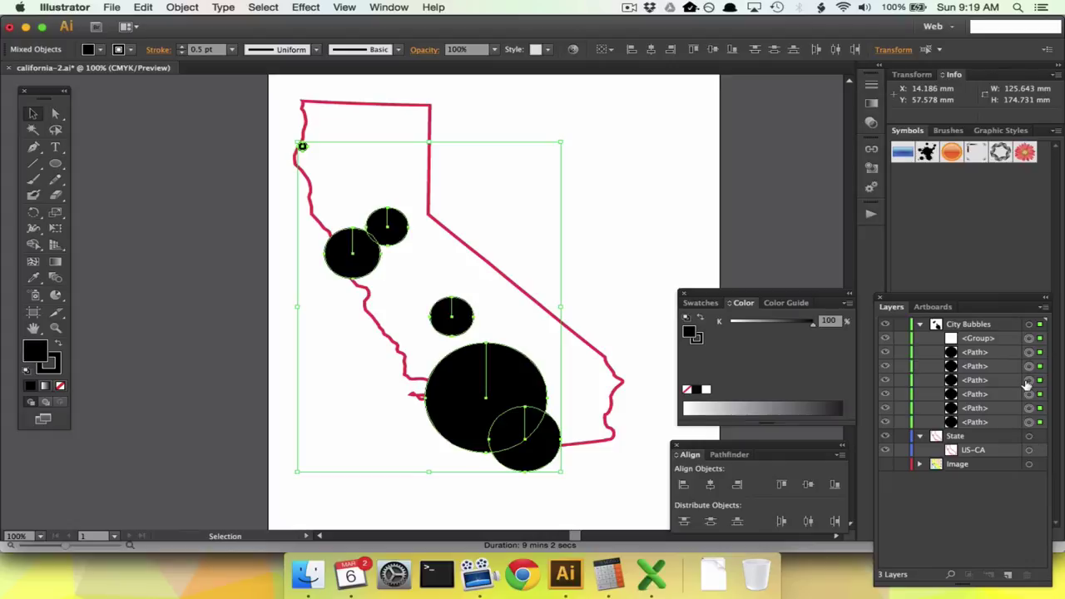
# Set the selected bubbles to 40% opacity and deselect to view the darker overlaps.
pyautogui.click(494, 49)
pyautogui.click(513, 125)
pyautogui.write('40')
pyautogui.press('Return')
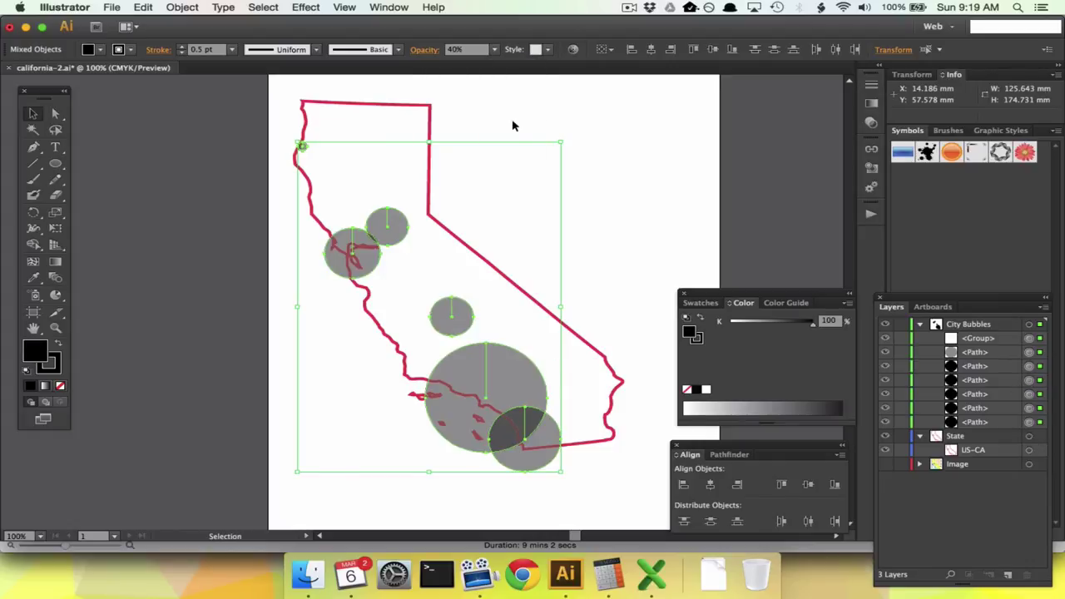
pyautogui.click(630, 225)
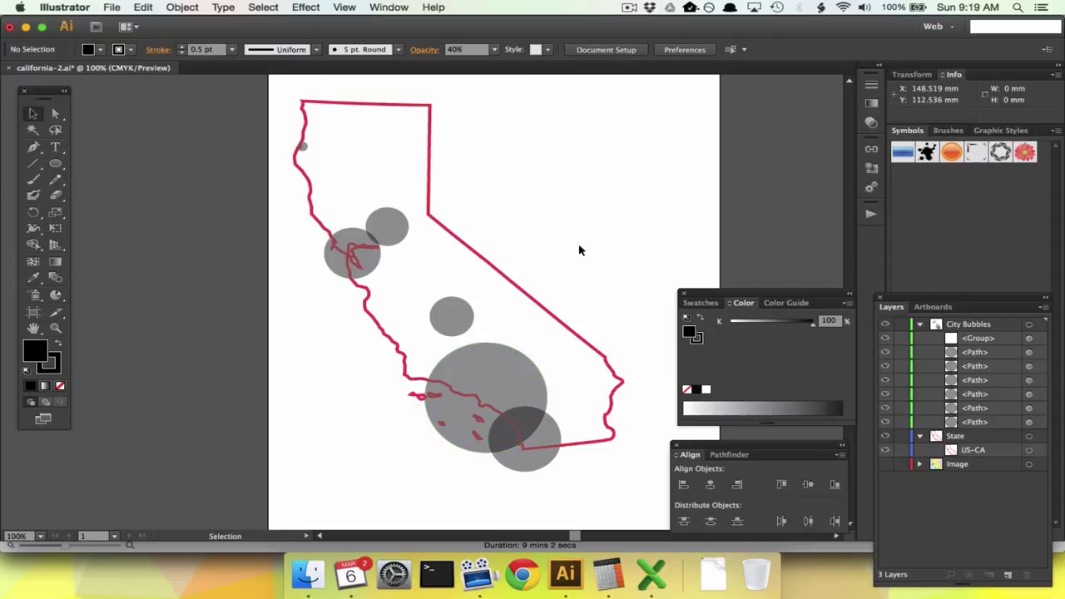
pyautogui.hscroll(3, 580, 250)
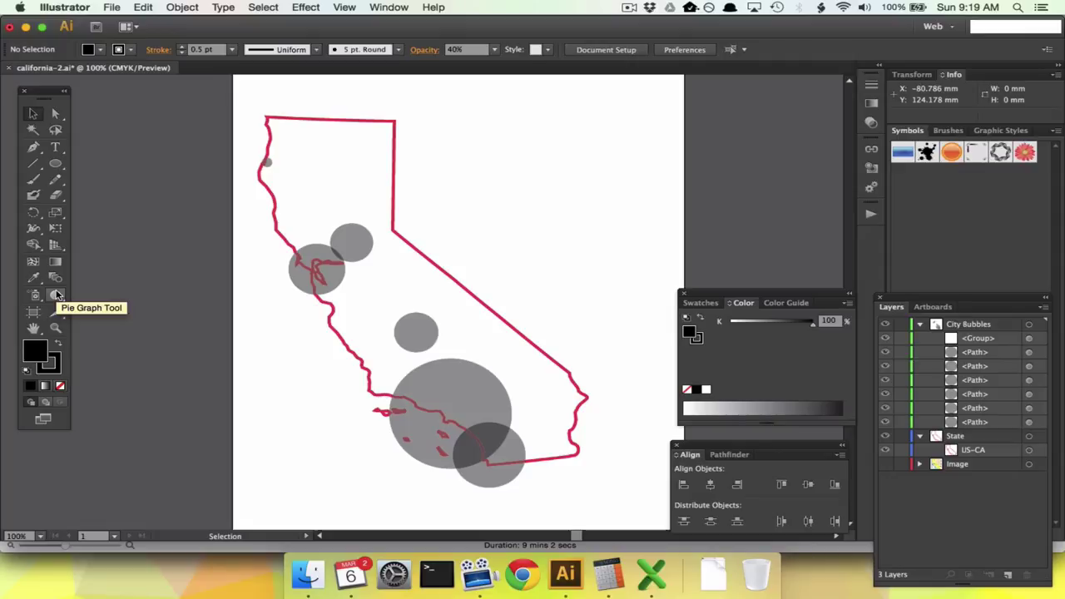
# Select the Pie Graph Tool in the Tools panel.
pyautogui.click(56, 294)
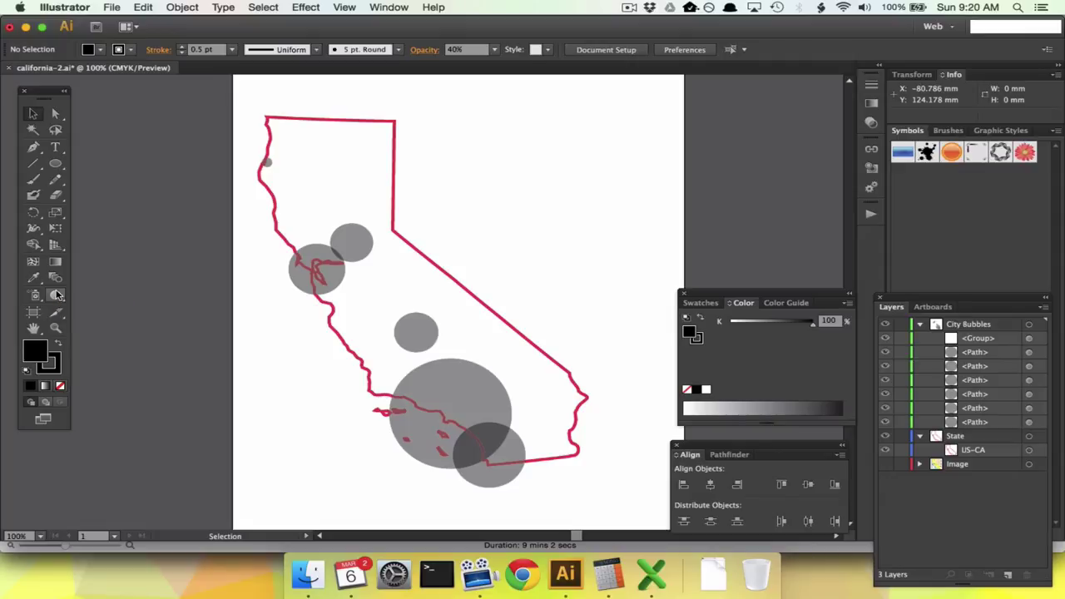